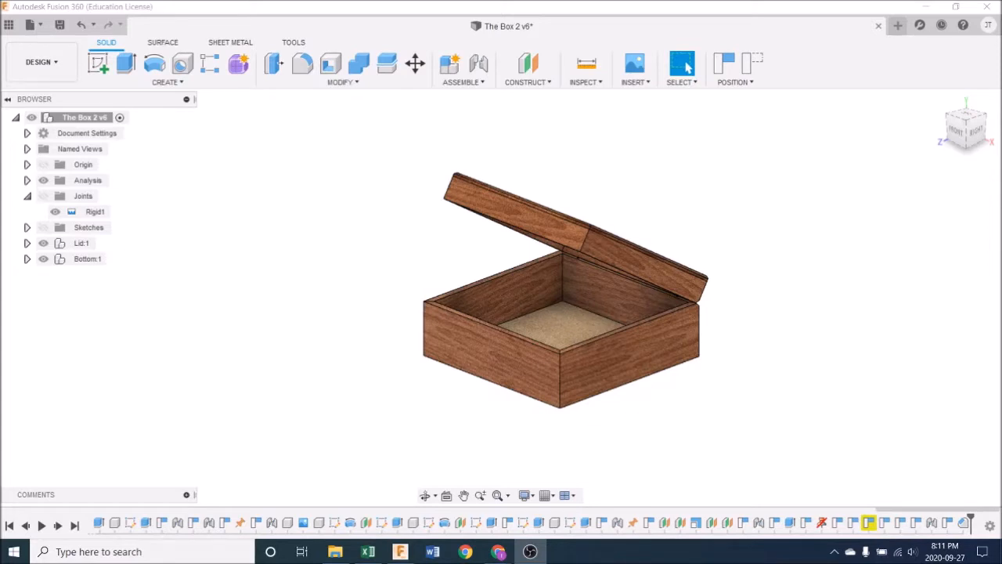
Step: Swing the box's lid down until it closes against the bottom
shift+middle_drag(384, 420, 402, 403)
drag(569, 244, 676, 208)
shift+middle_drag(675, 255, 697, 322)
shift+middle_drag(609, 325, 727, 353)
drag(636, 242, 623, 258)
shift+middle_drag(798, 348, 741, 334)
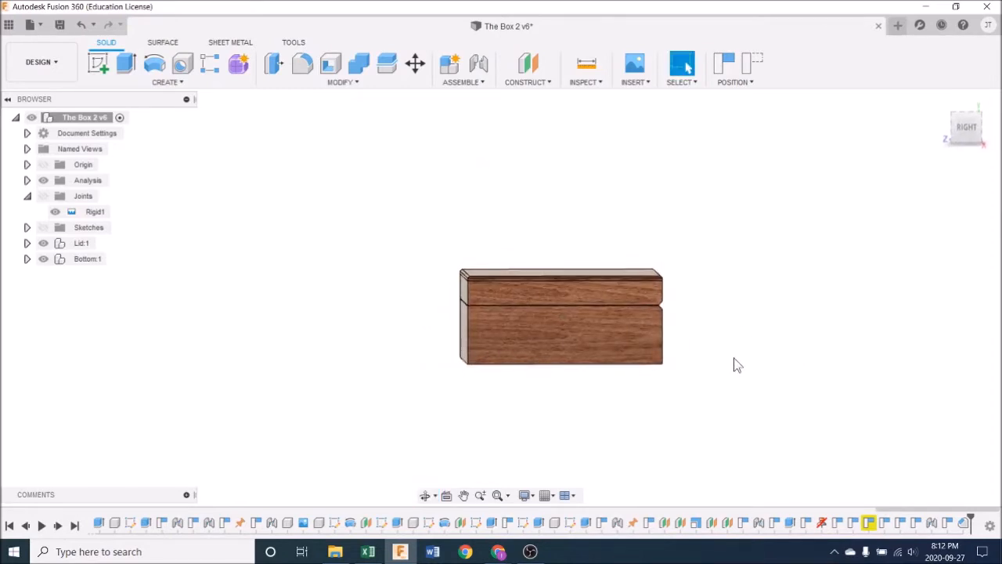
shift+middle_drag(872, 175, 905, 225)
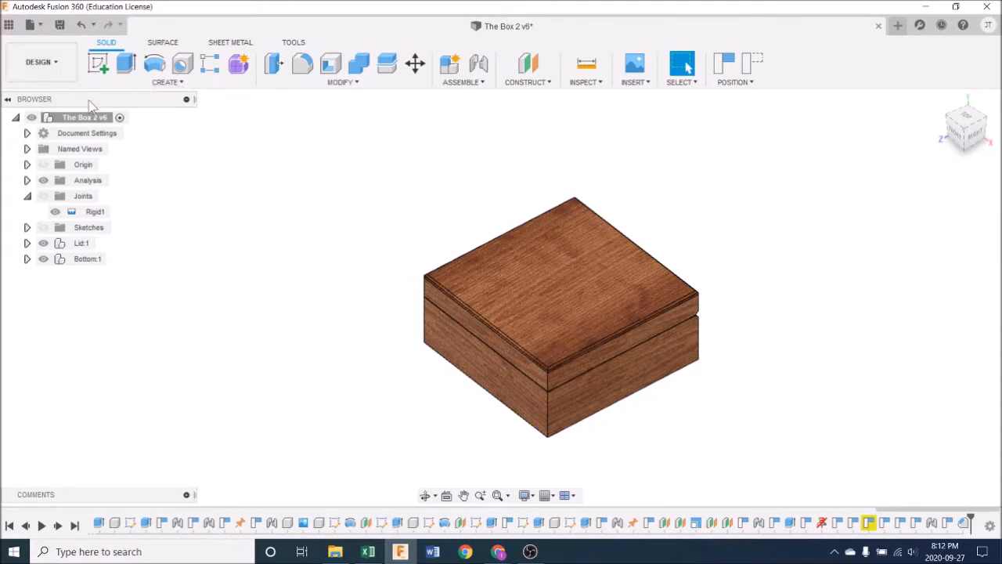
Step: Start creating a drawing from the full assembly of The Box 2
right_click(76, 119)
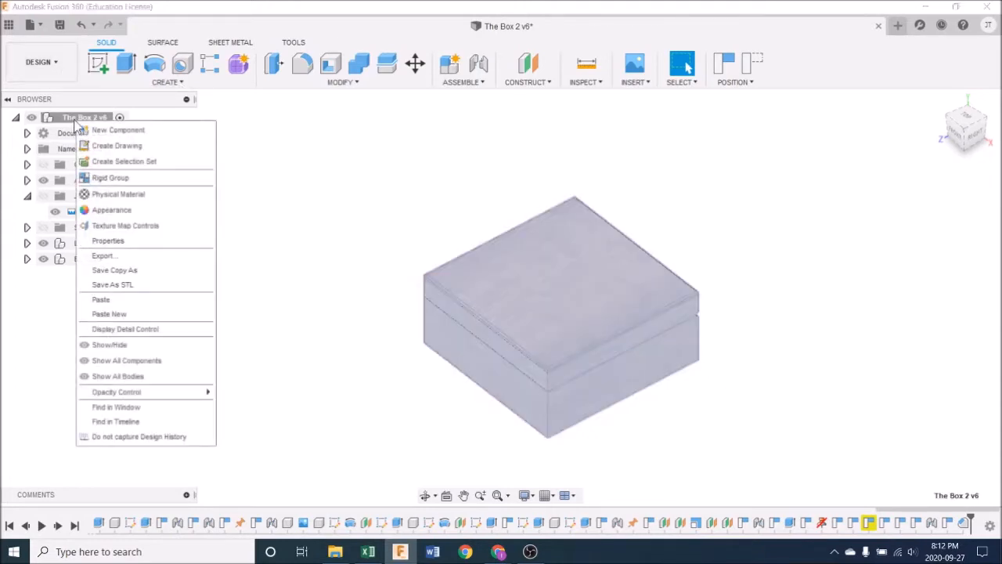
click(118, 146)
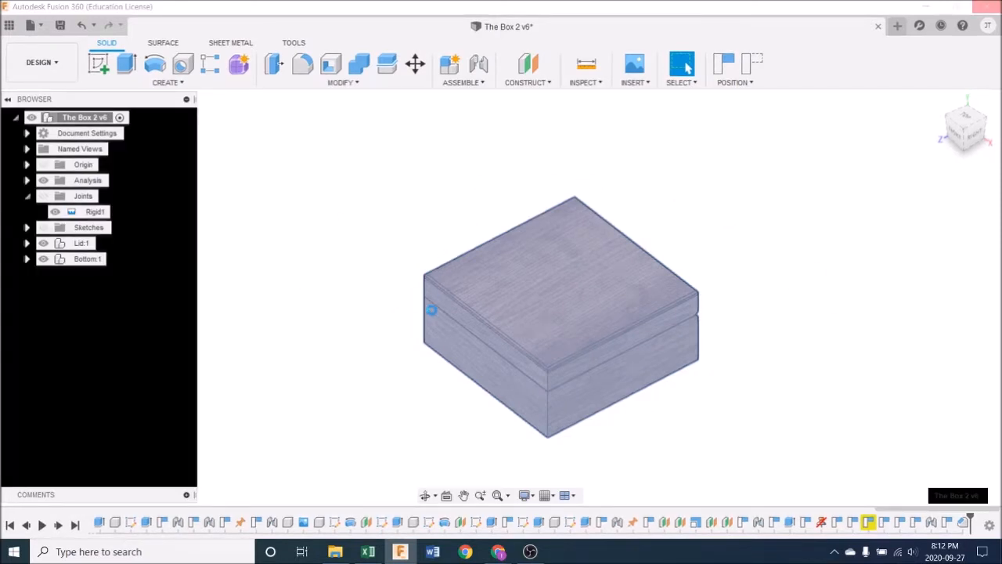
drag(944, 167, 821, 133)
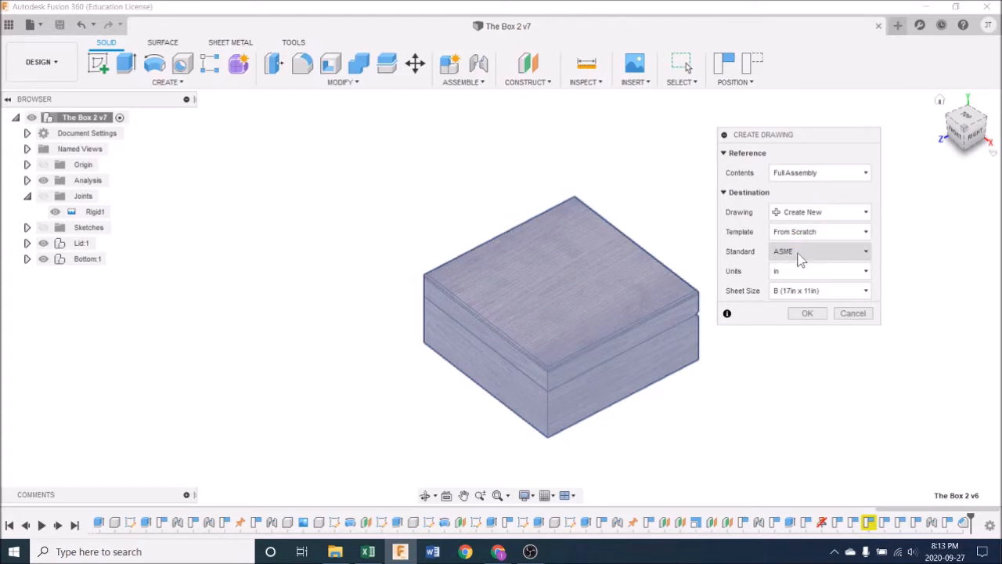
Step: Compare the sheet sizes offered under the ASME and ISO drawing standards
click(809, 258)
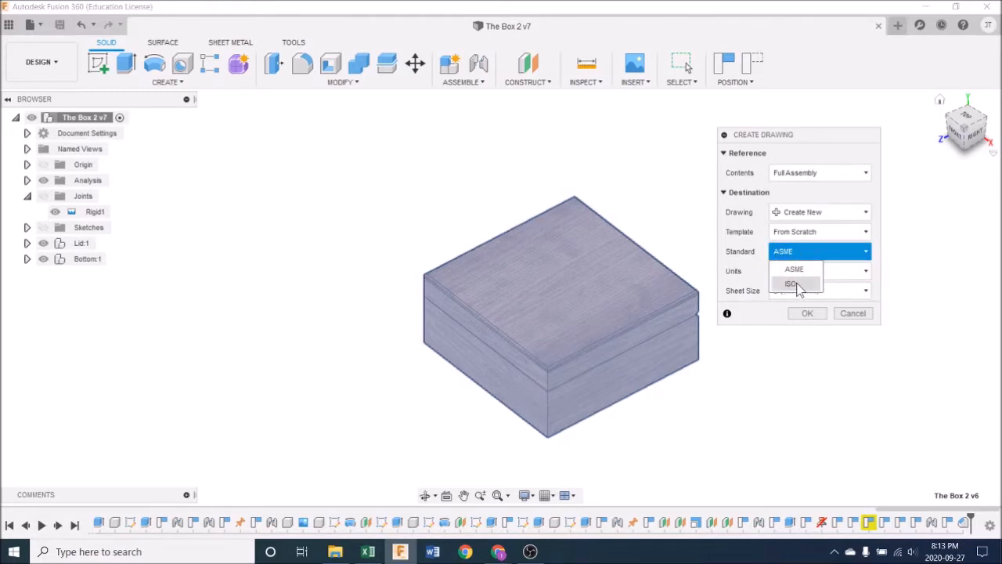
click(802, 267)
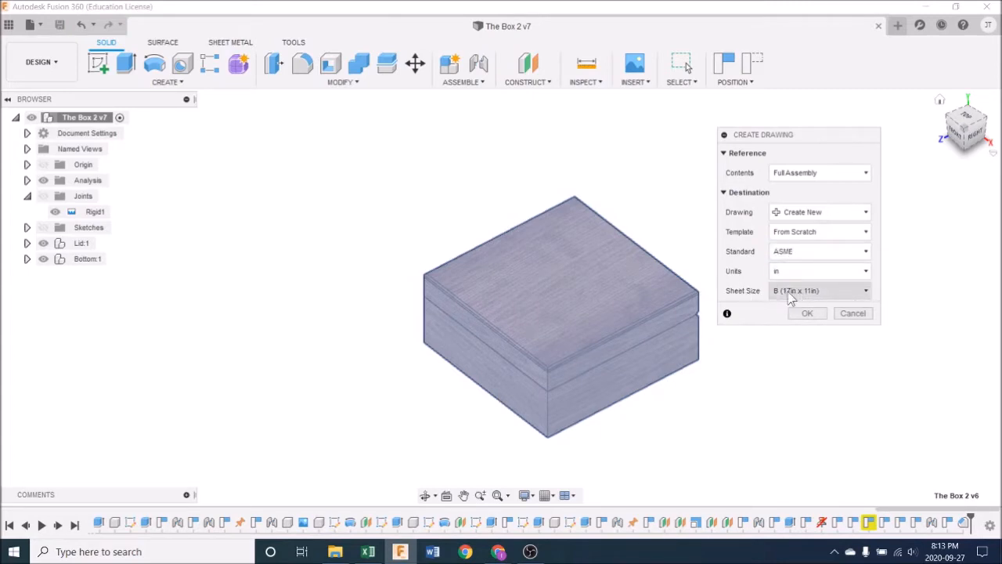
click(792, 292)
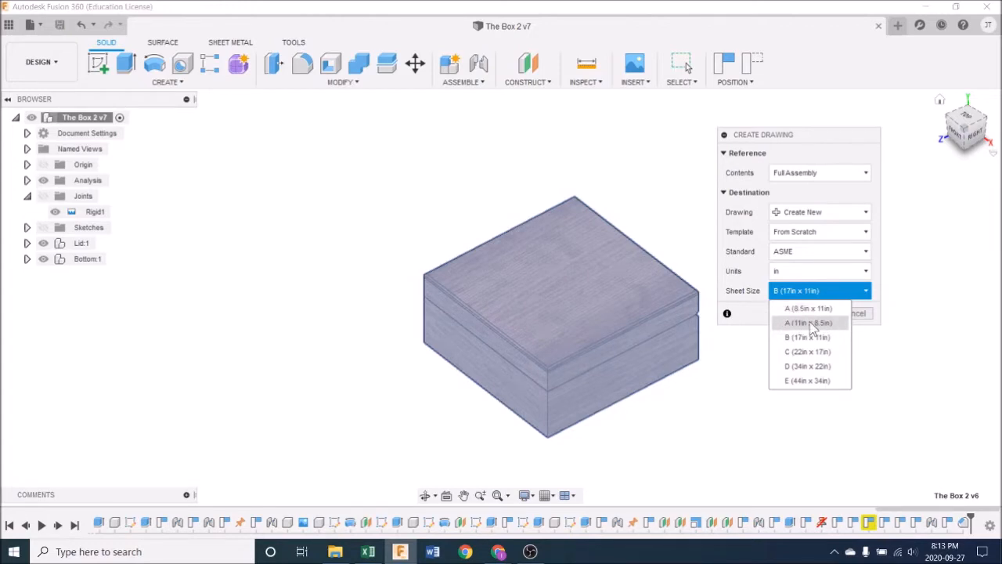
click(812, 251)
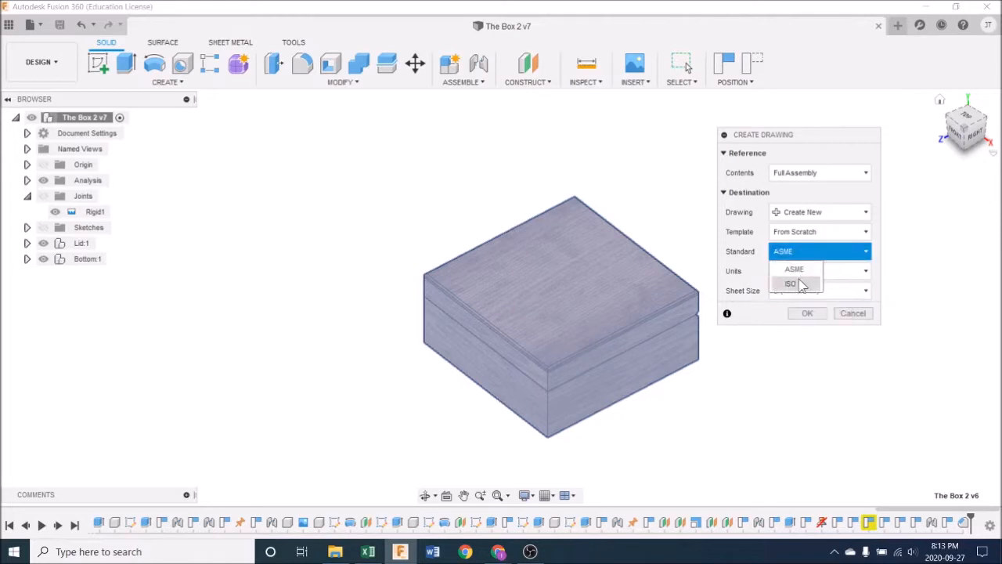
click(801, 283)
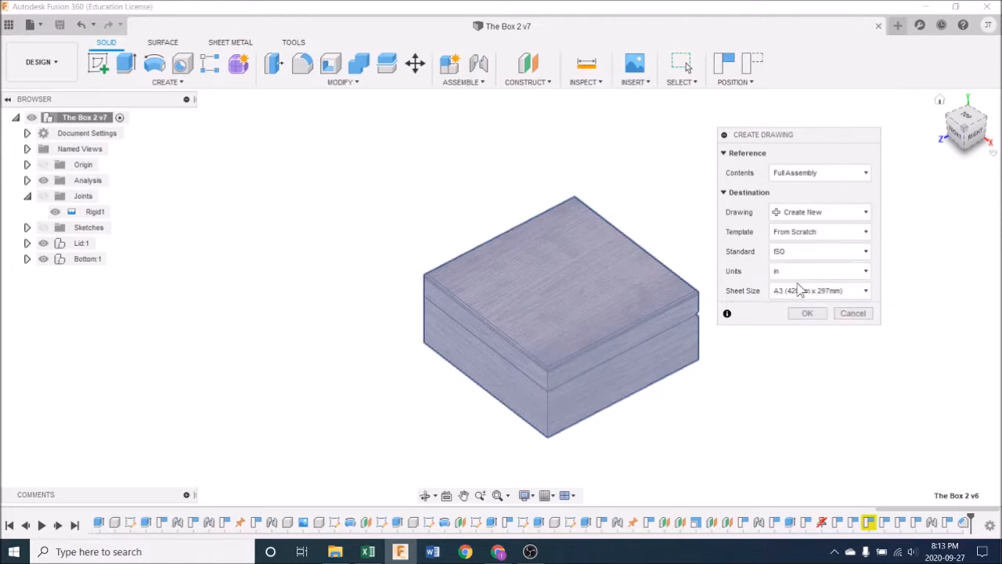
click(866, 291)
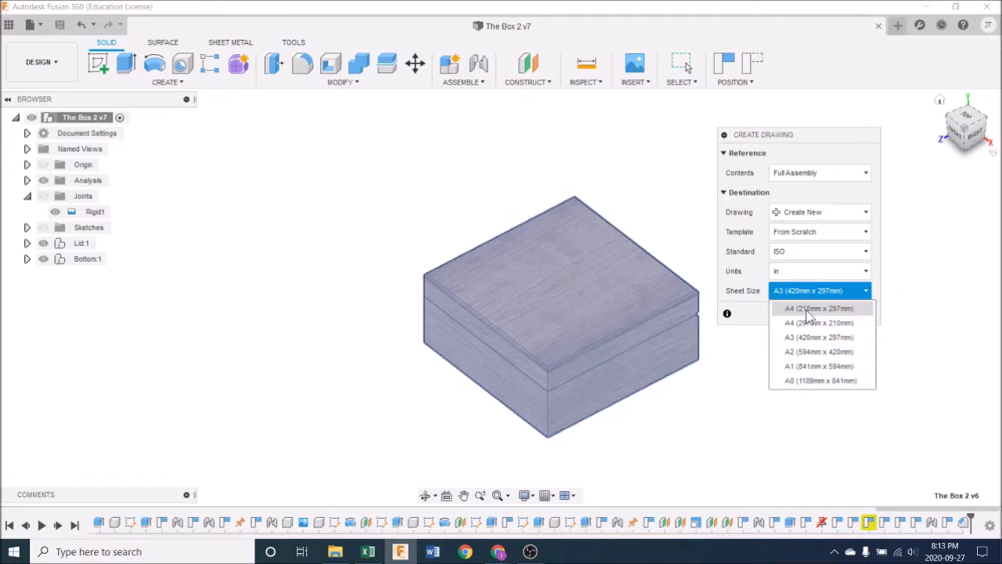
click(802, 252)
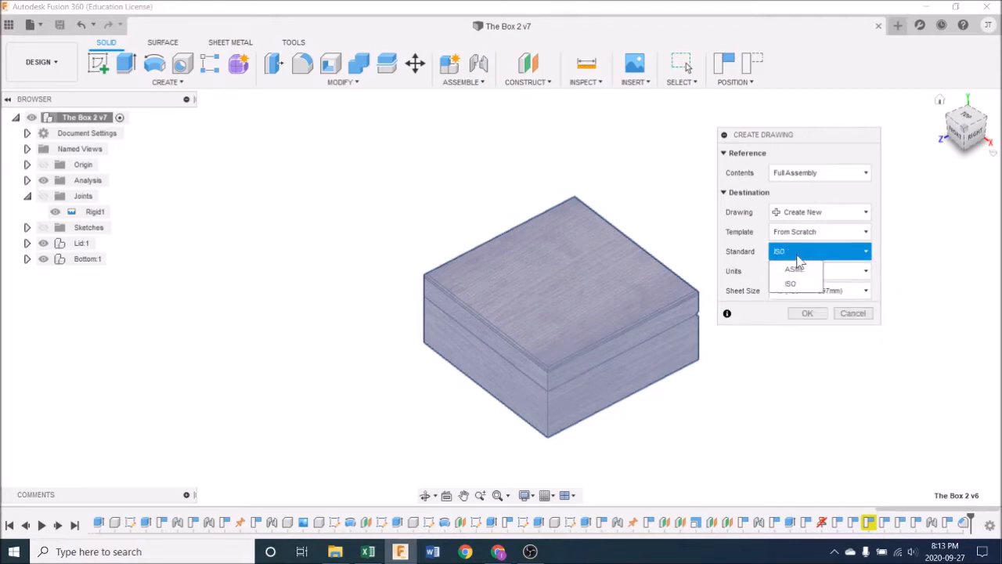
click(792, 270)
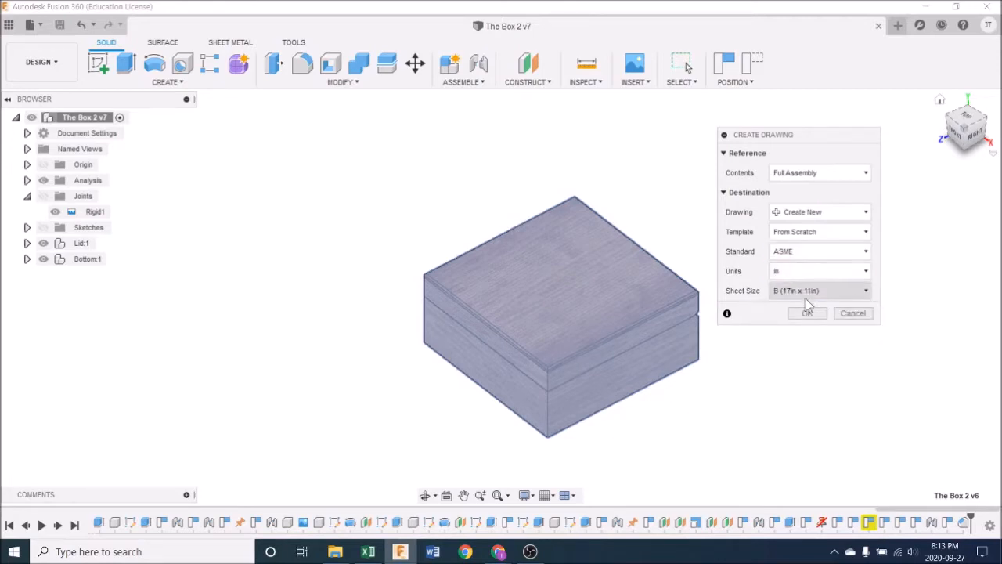
Step: Set the sheet size to A (11in x 8.5in) and create the drawing
click(797, 294)
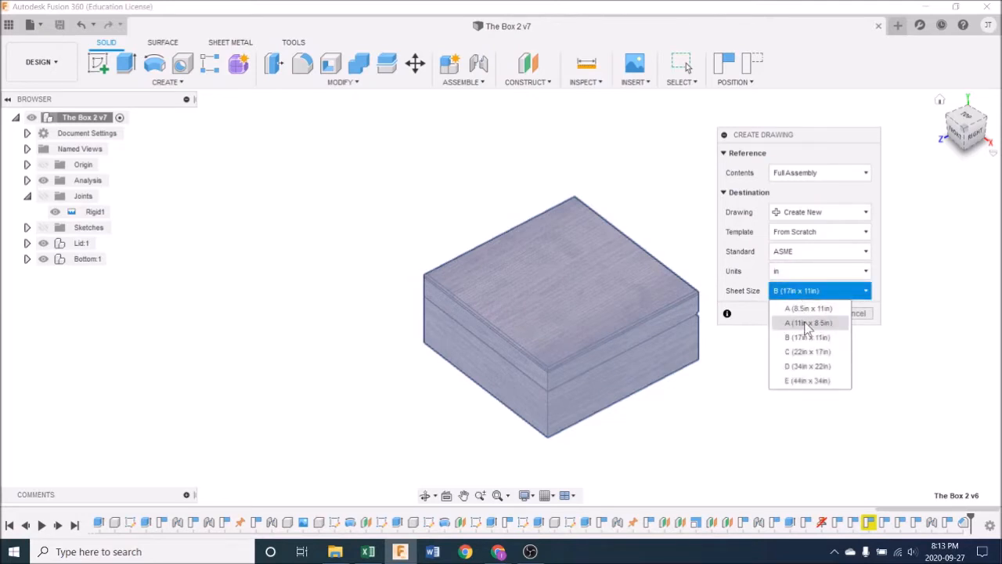
click(806, 324)
click(814, 312)
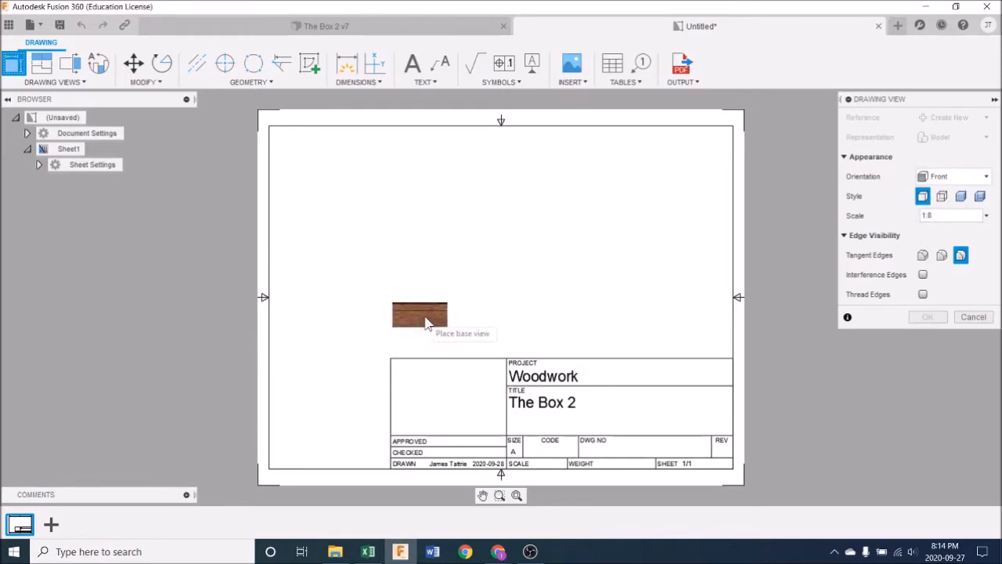
Step: Place a front base view of the box above the title block at 1:2 scale
click(415, 293)
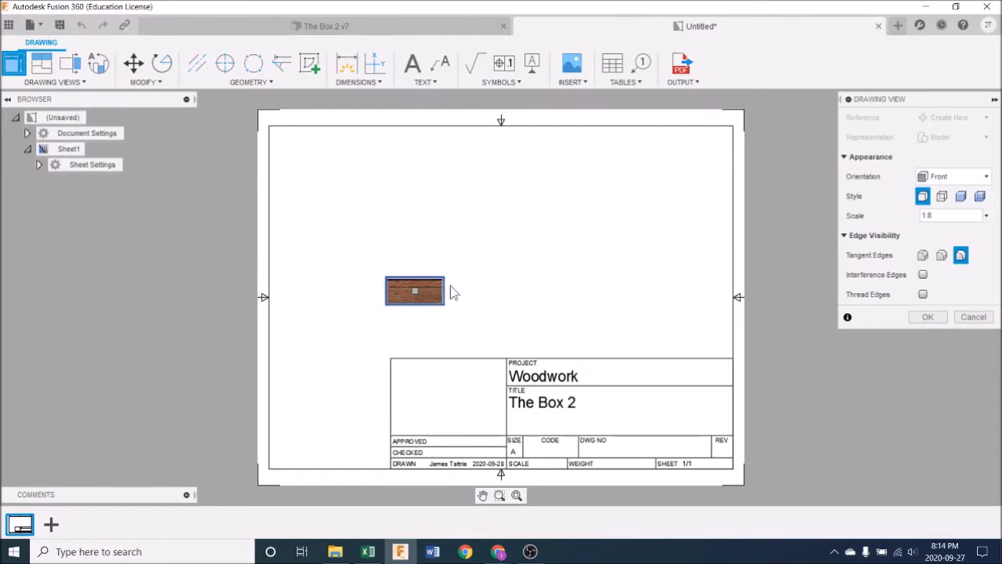
click(985, 216)
click(969, 117)
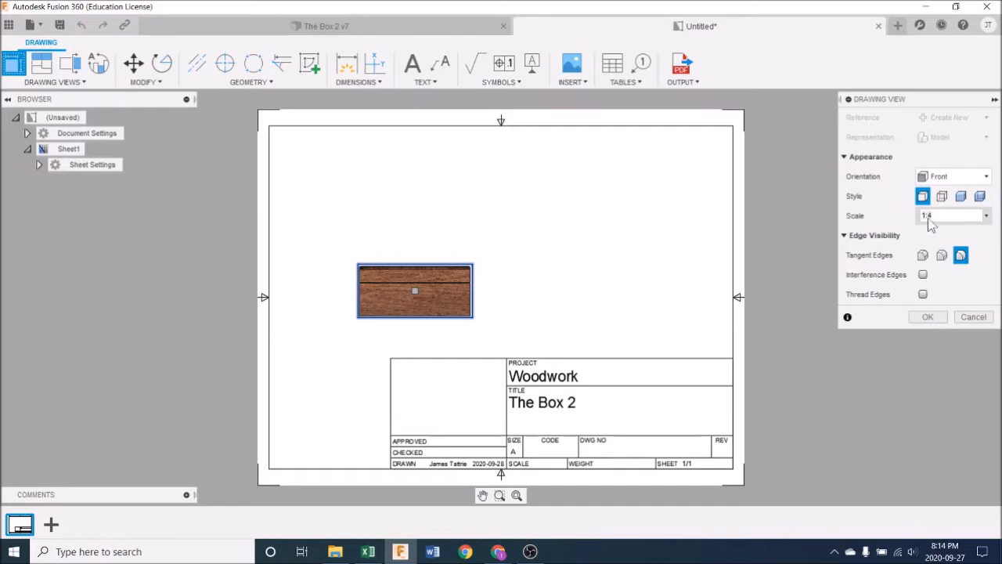
click(987, 216)
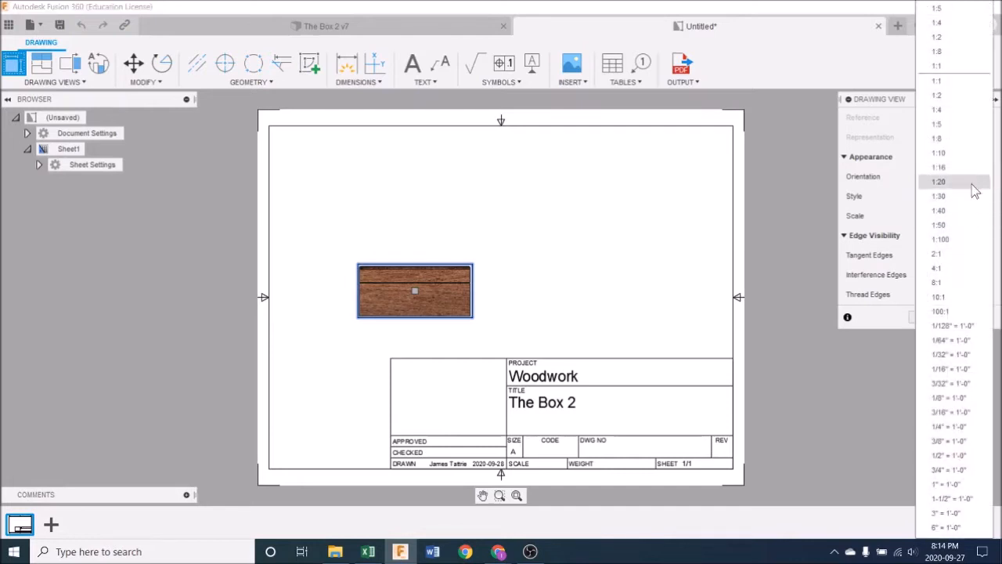
click(954, 95)
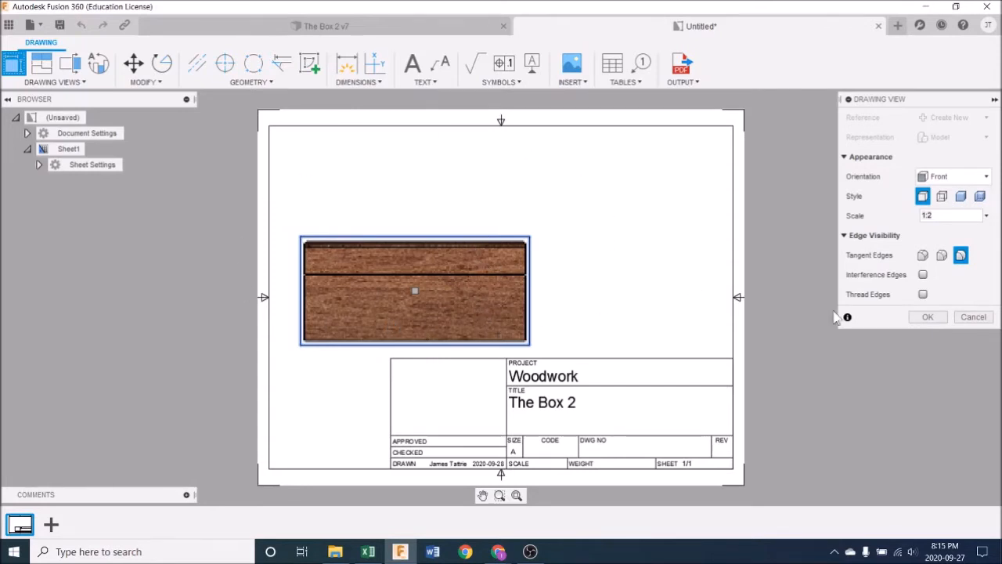
click(927, 318)
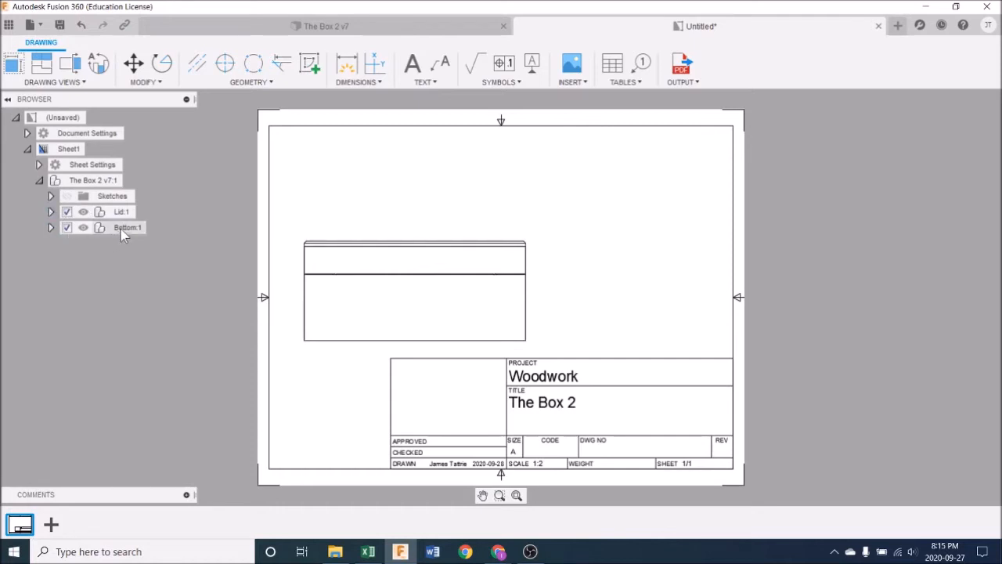
Step: Exclude the Bottom component from the sheet's view so only the Lid is drawn
click(75, 228)
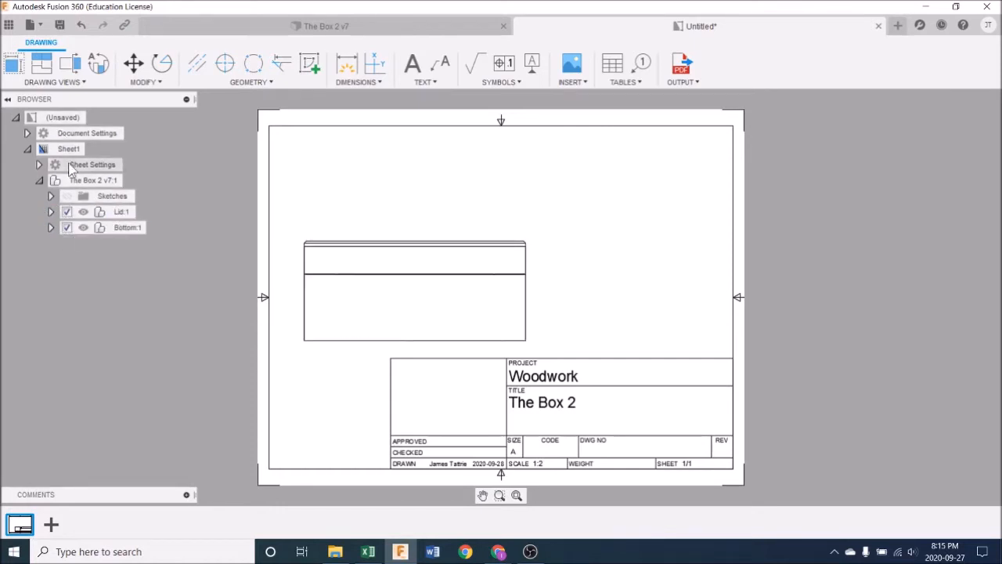
click(26, 133)
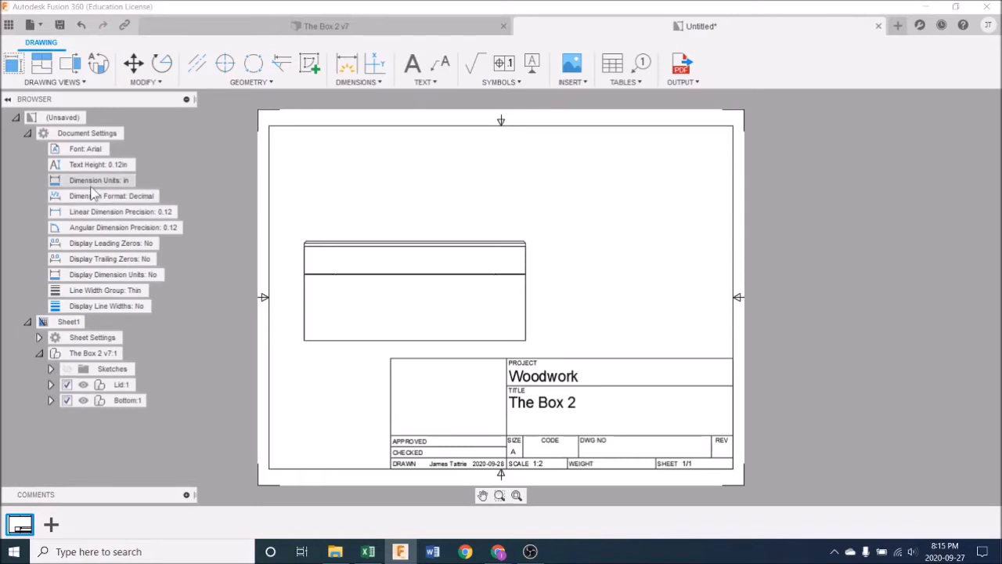
click(27, 134)
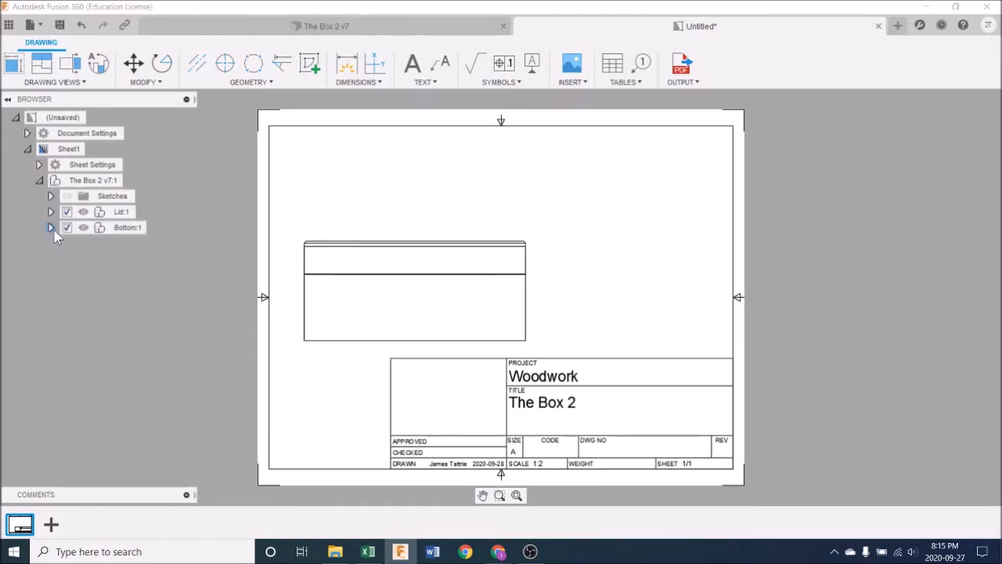
click(83, 227)
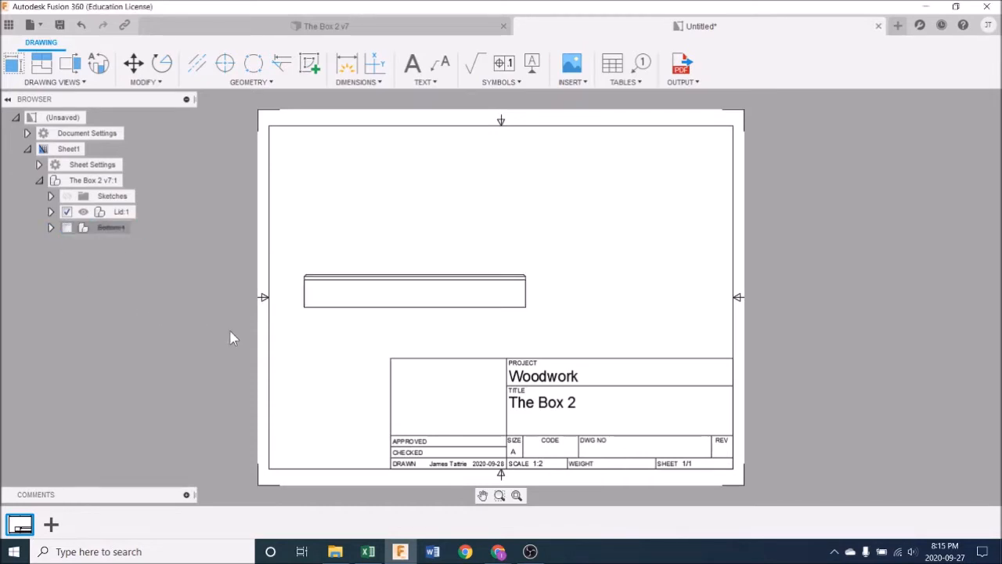
Step: Move the lid's front view slightly closer to the left border of the sheet
click(393, 307)
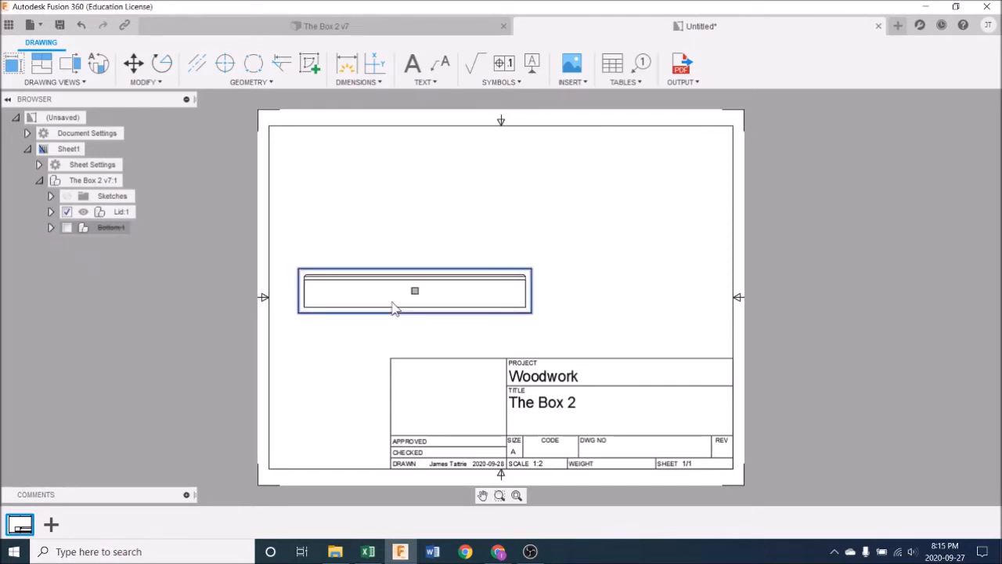
click(415, 292)
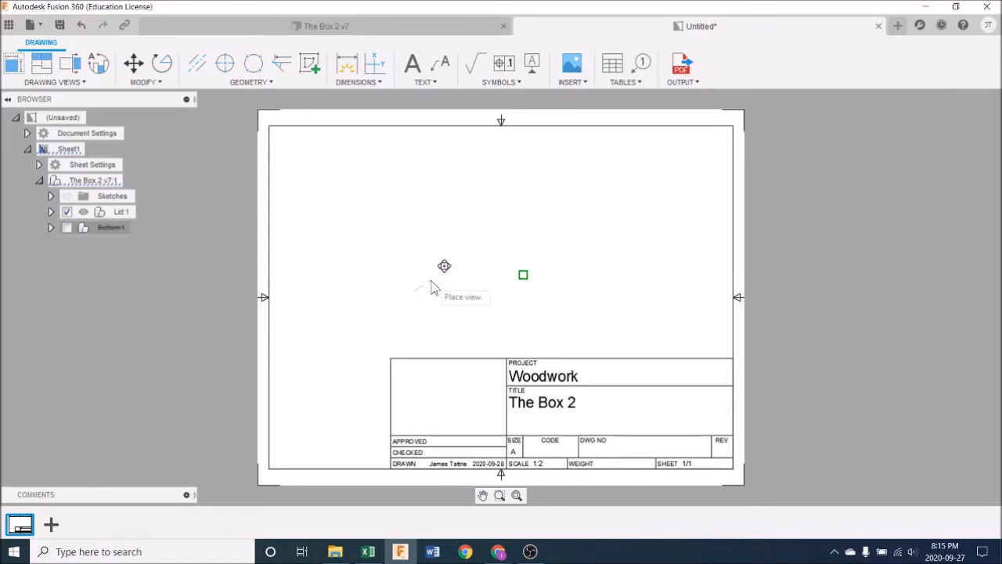
key(Escape)
click(523, 275)
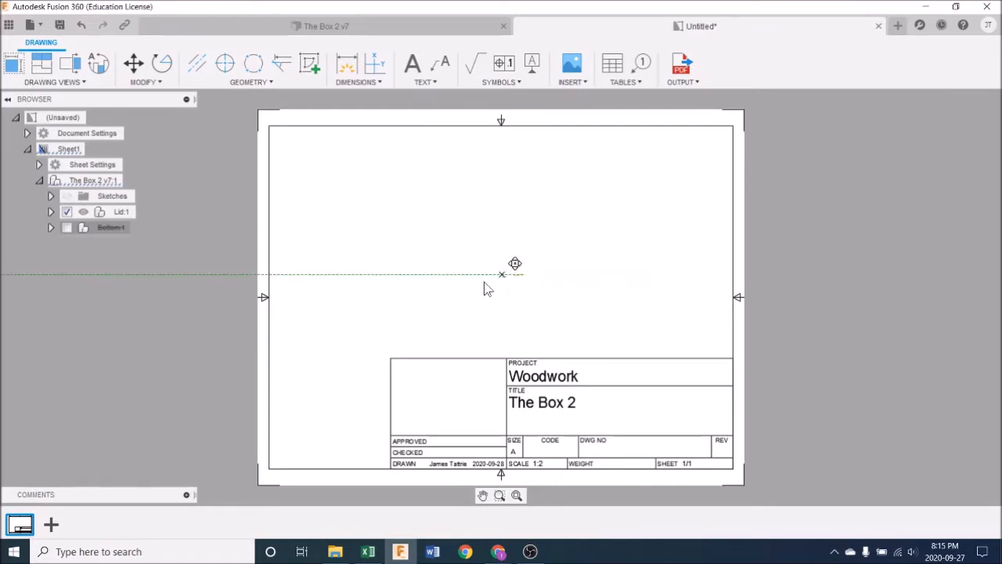
click(401, 294)
click(591, 239)
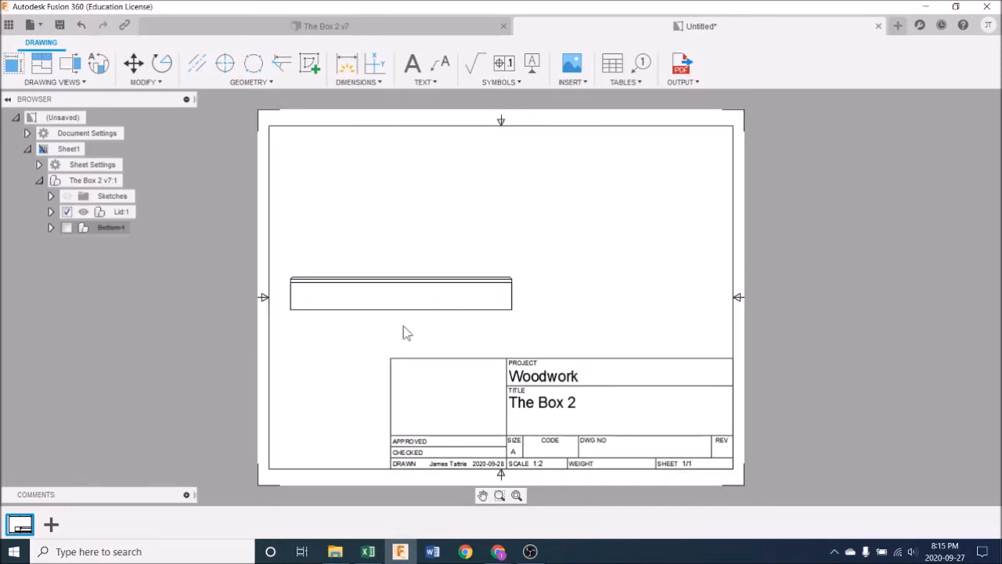
double_click(397, 297)
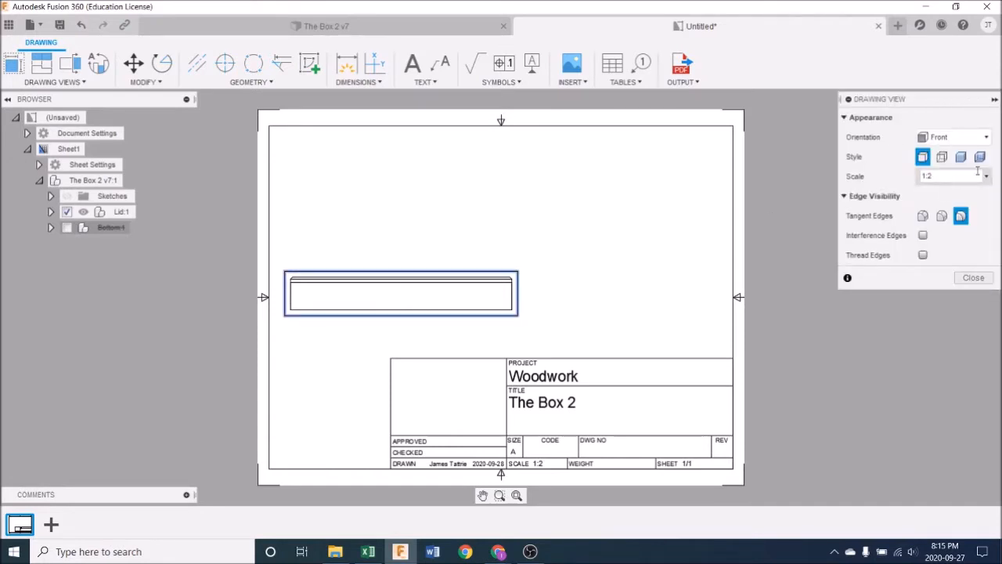
click(972, 278)
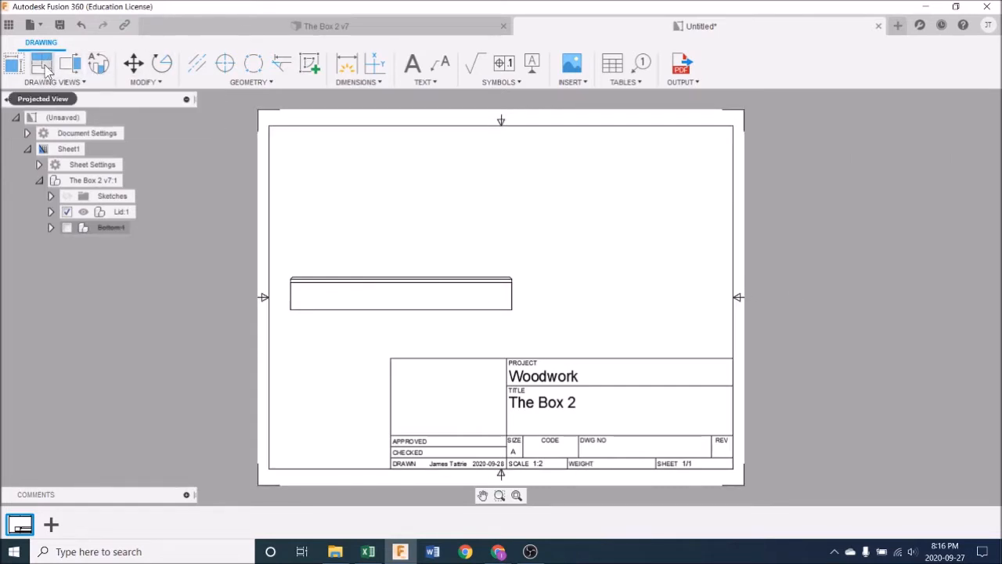
Step: Project a top view, an isometric view and a side view of the lid from its front view
click(43, 66)
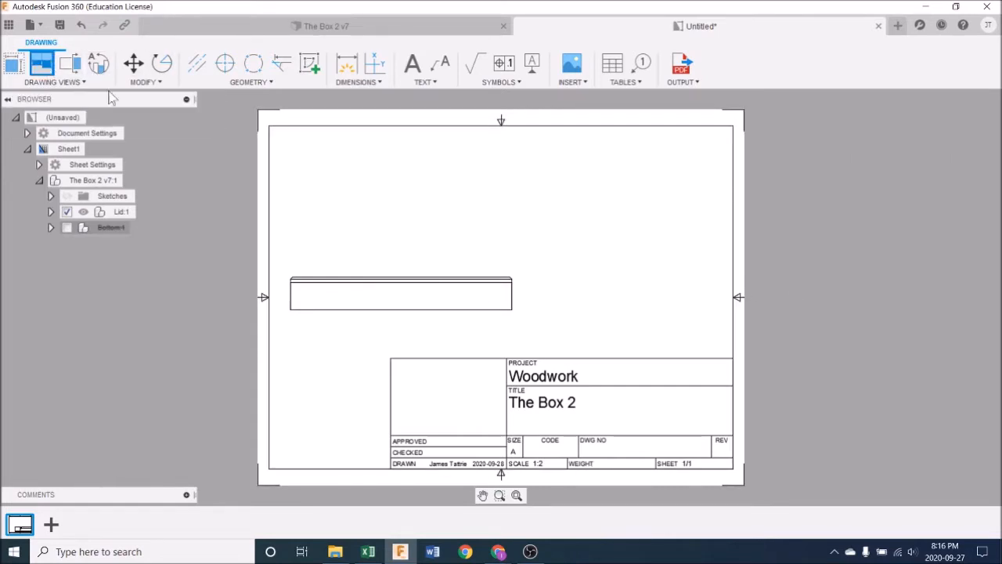
click(359, 288)
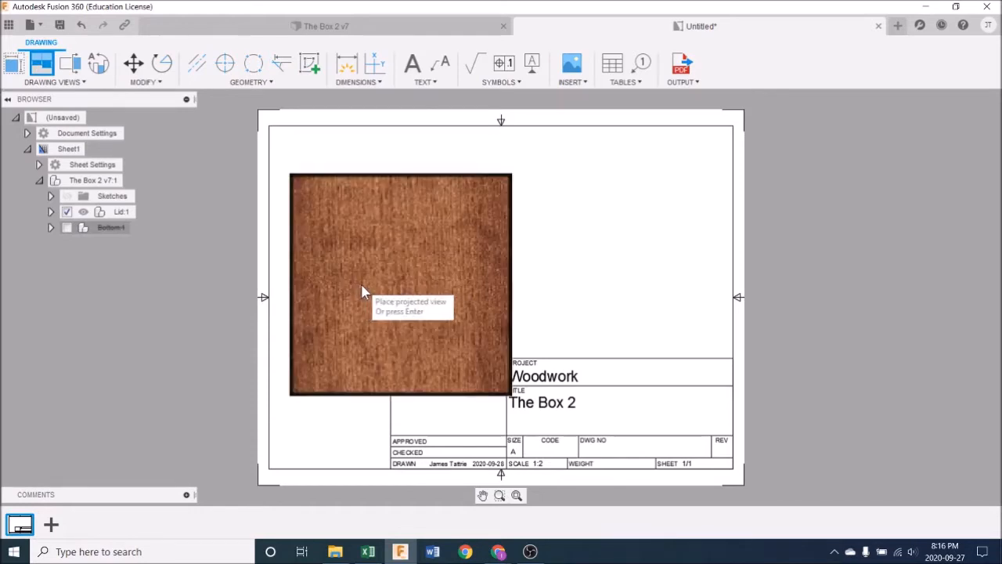
click(375, 138)
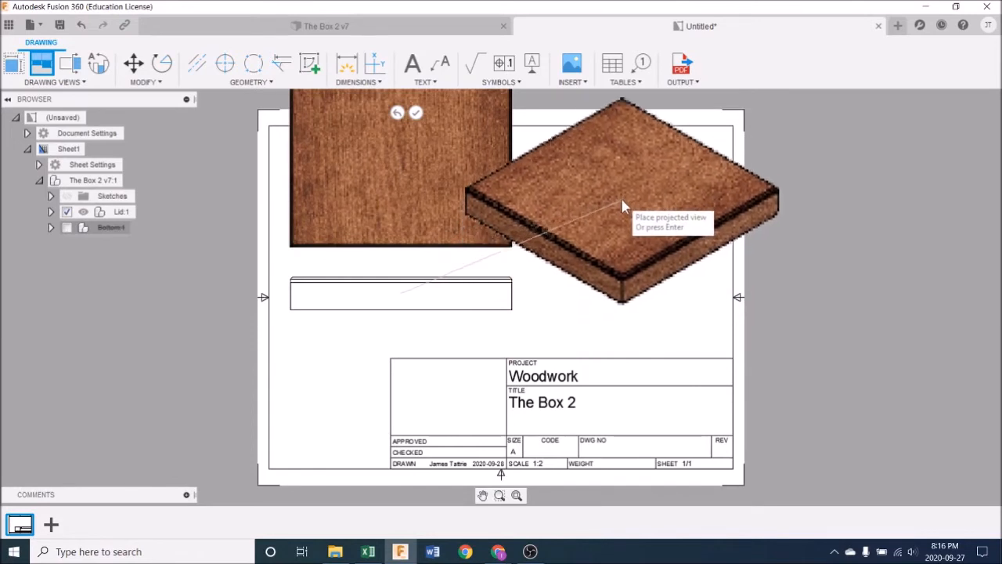
click(622, 192)
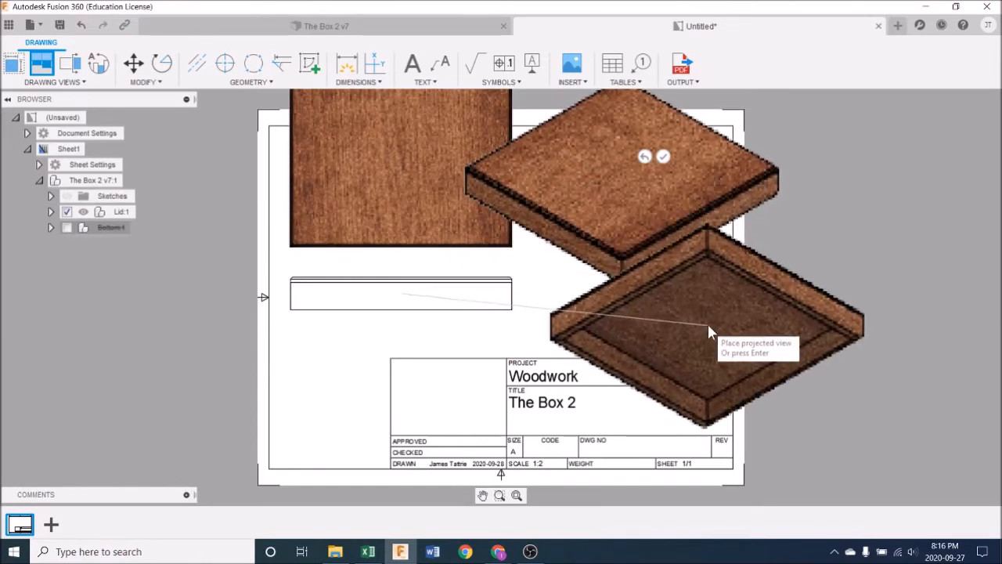
click(686, 310)
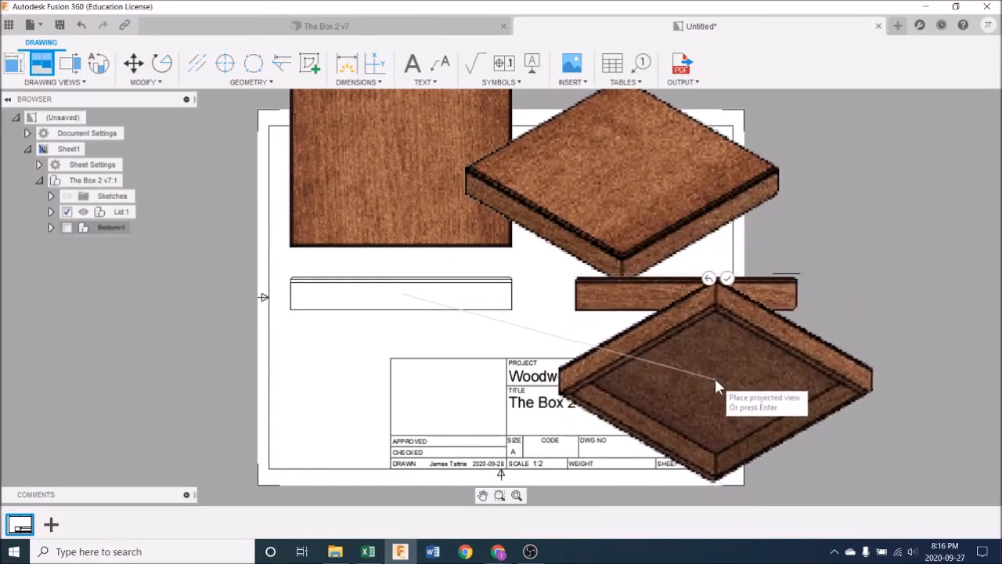
key(Return)
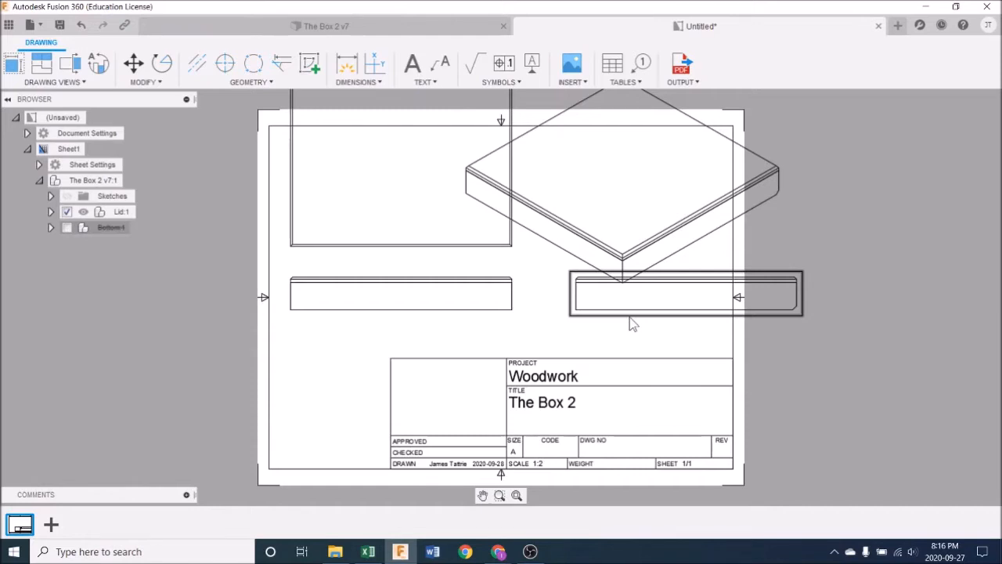
Step: Change the project name in the title block to "Woodwork 10"
double_click(571, 382)
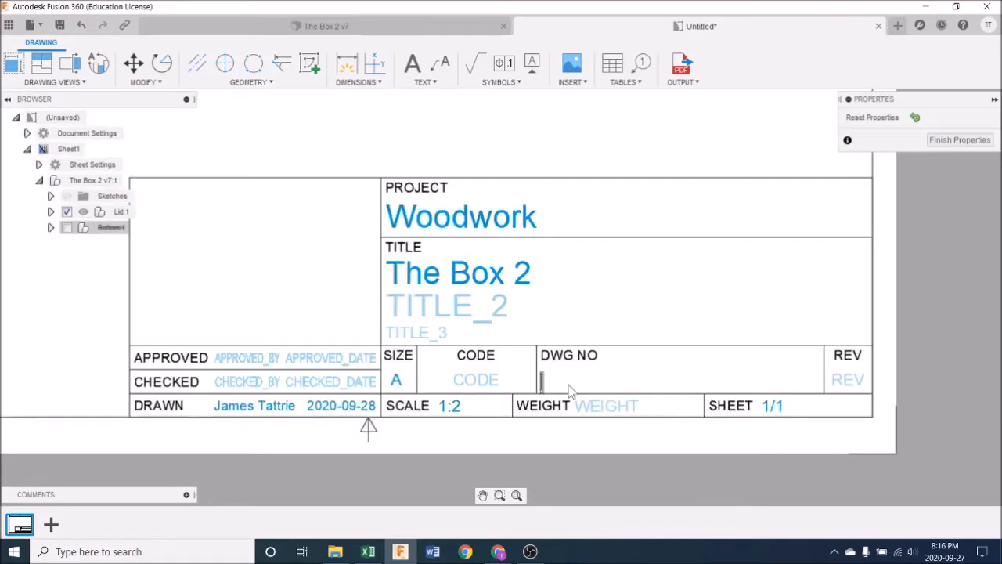
click(525, 223)
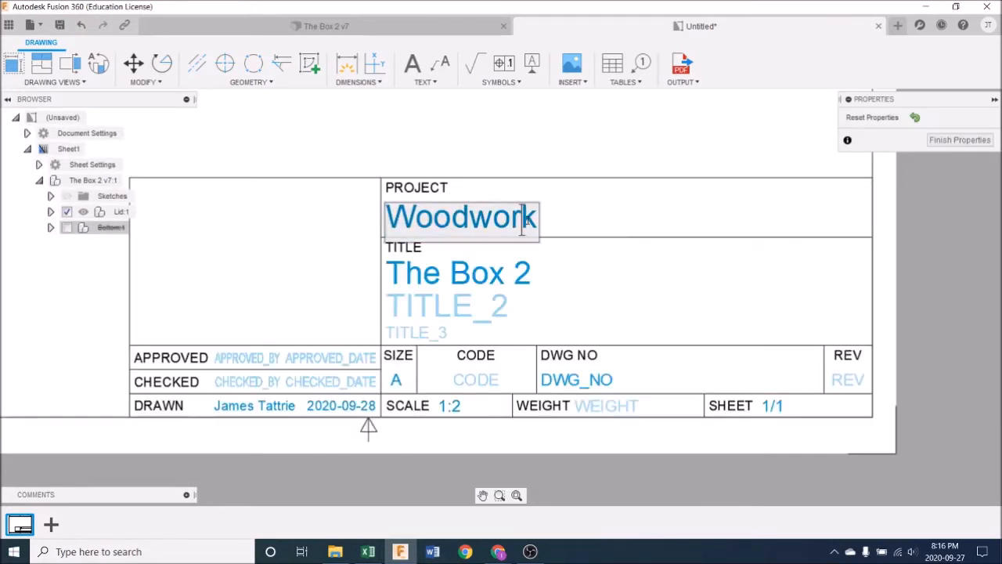
drag(522, 223, 380, 195)
text(WPP)
key(BackSpace)
key(BackSpace)
key(BackSpace)
text(W)
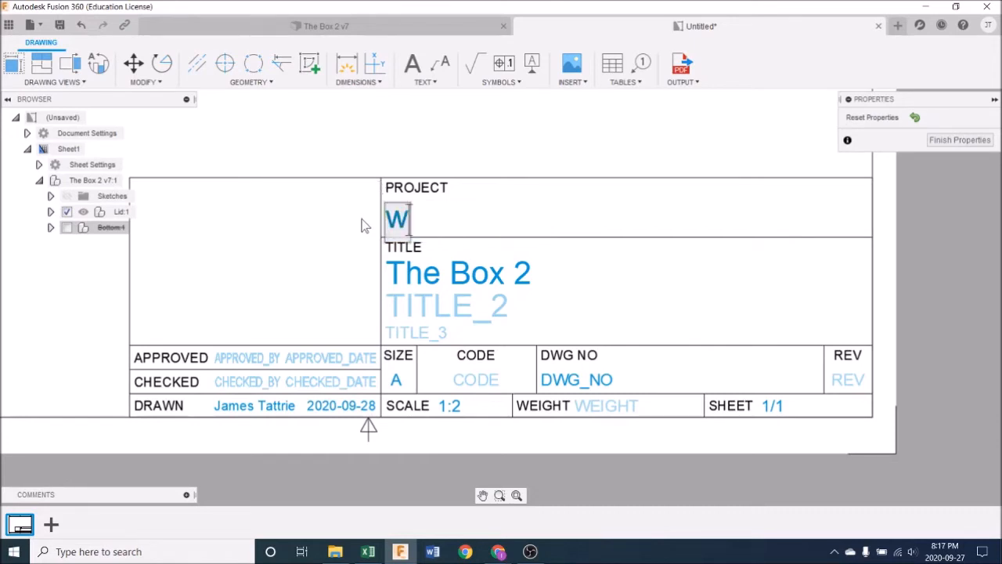
text(OO)
key(BackSpace)
key(BackSpace)
key(BackSpace)
text(Woodwo)
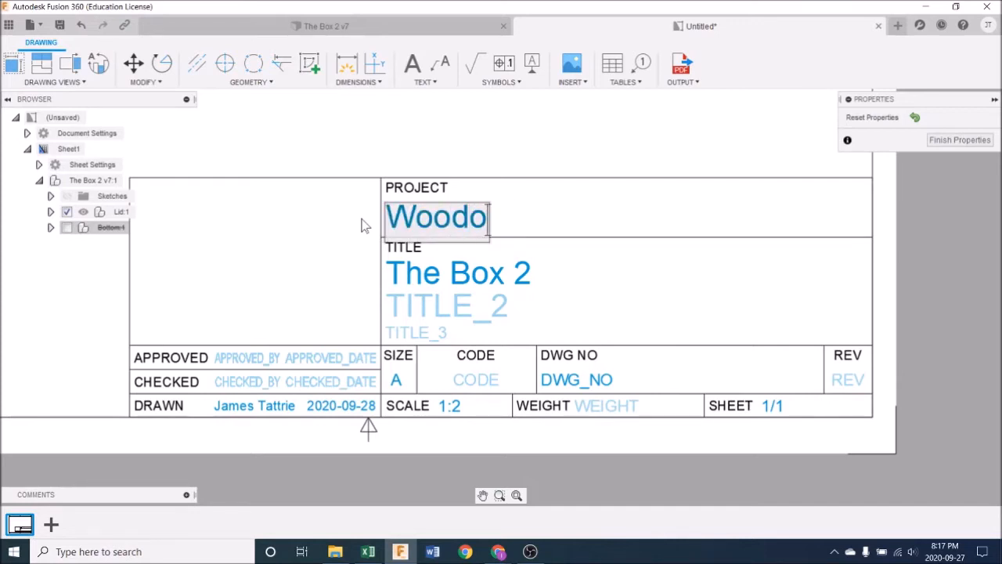
key(BackSpace)
text(work 10)
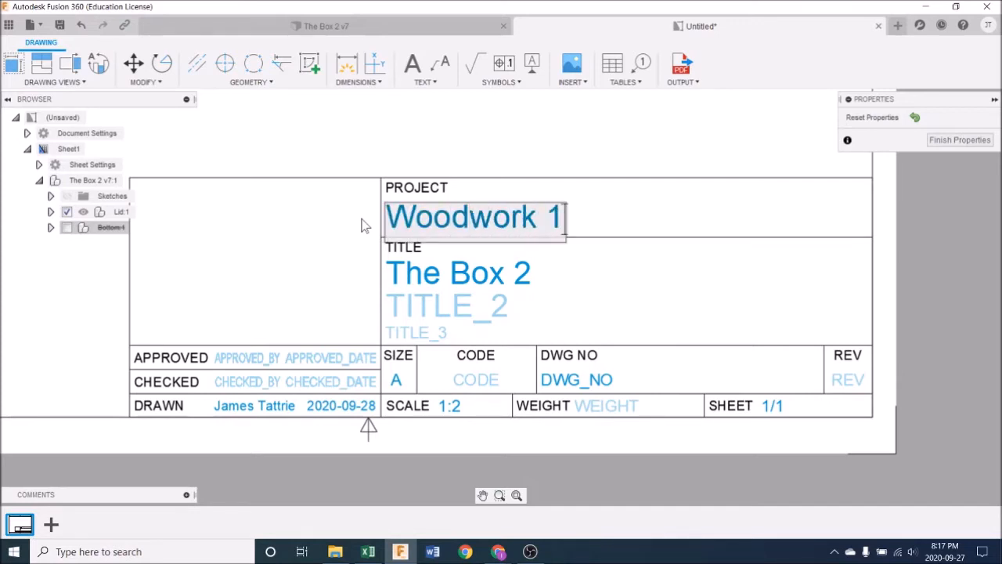
Step: Set the main title in the title block to "Mitred Box"
click(485, 276)
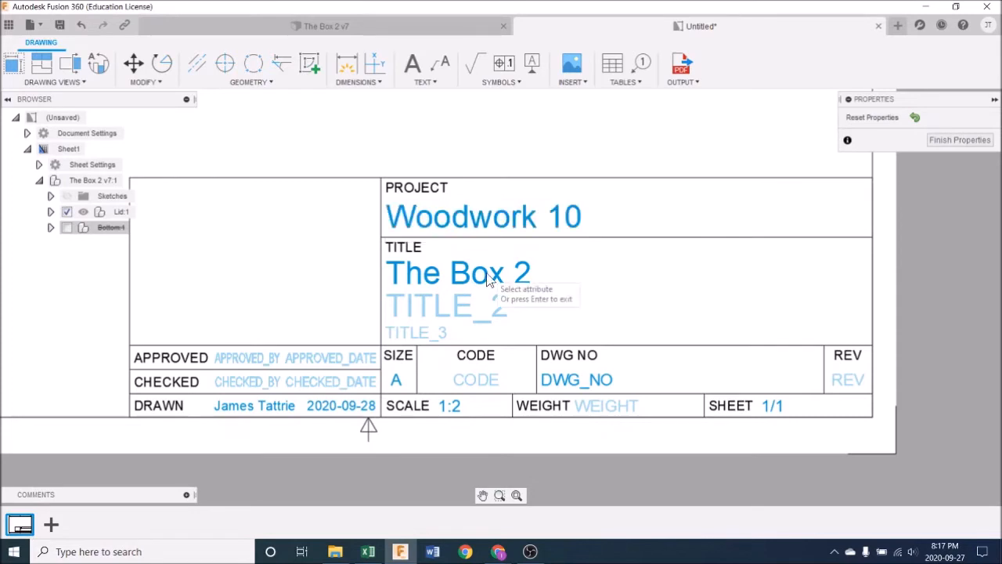
double_click(484, 276)
text(Mi)
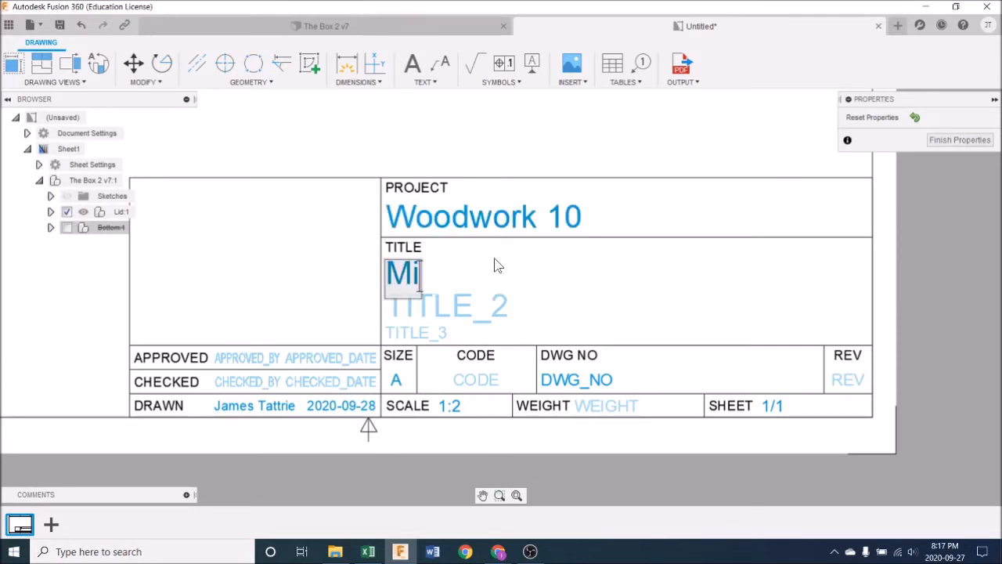
text(tred Box)
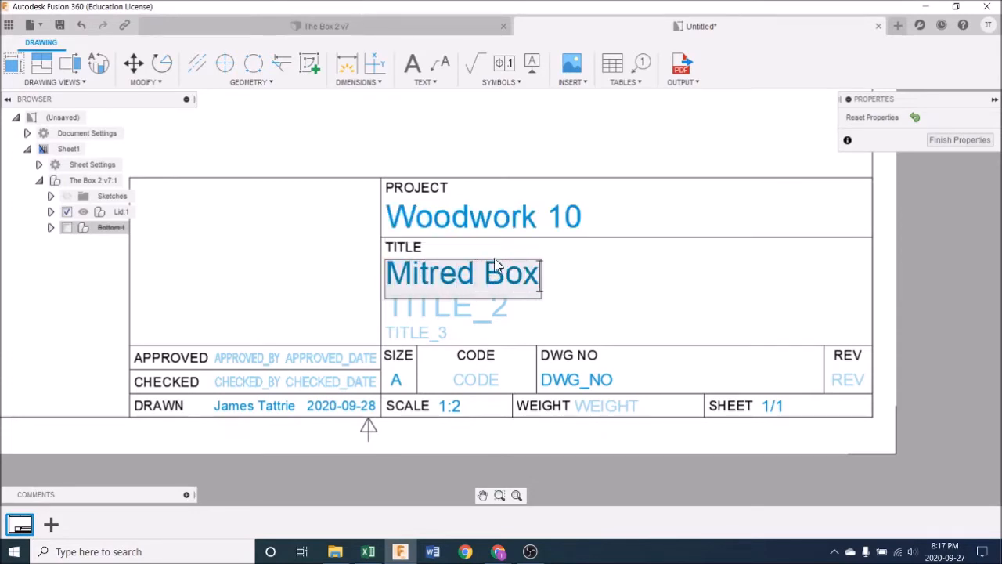
Step: Enter "Lid - Front/Back" as the second title line of the title block
click(493, 310)
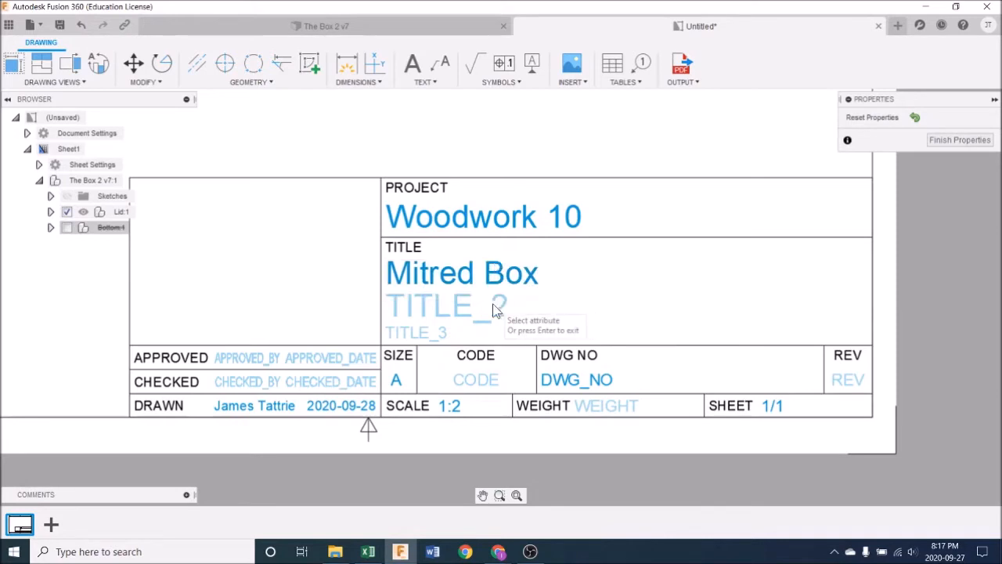
click(464, 312)
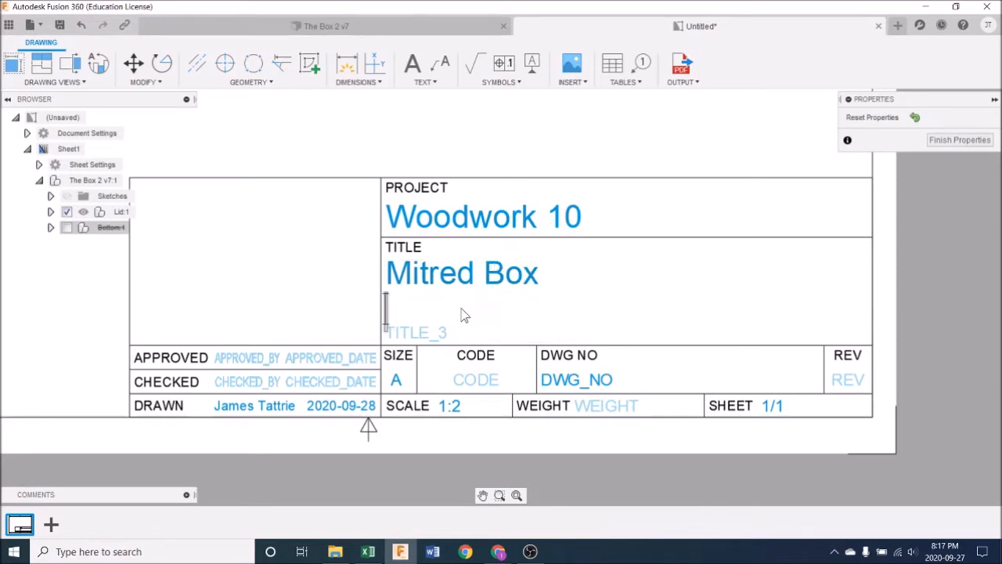
text(Lid)
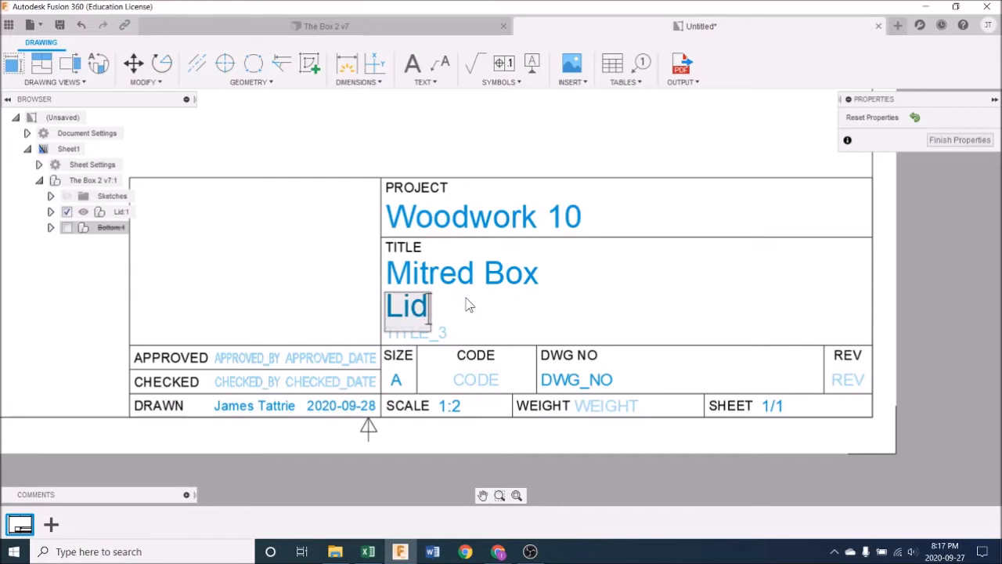
text( - Front)
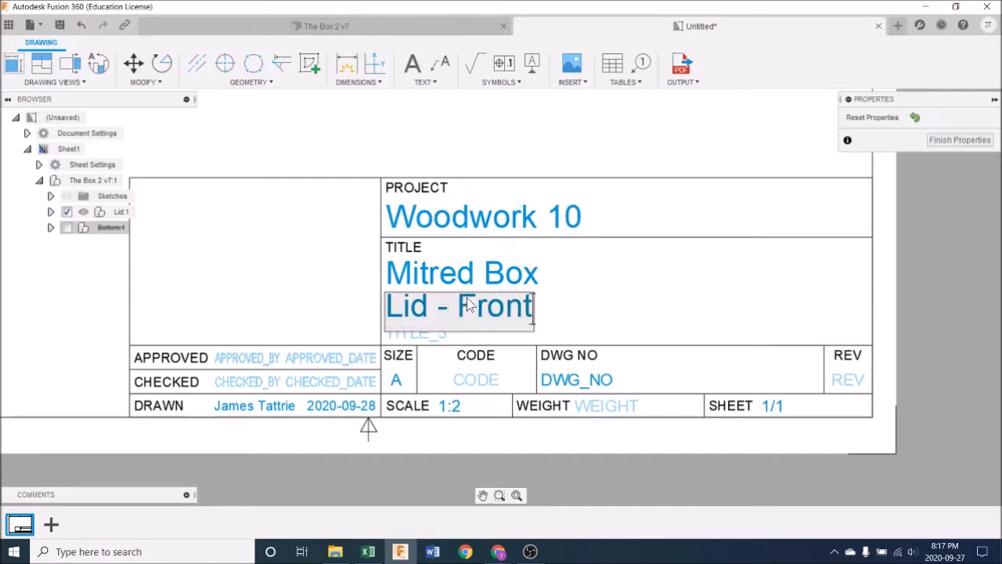
text(/Back)
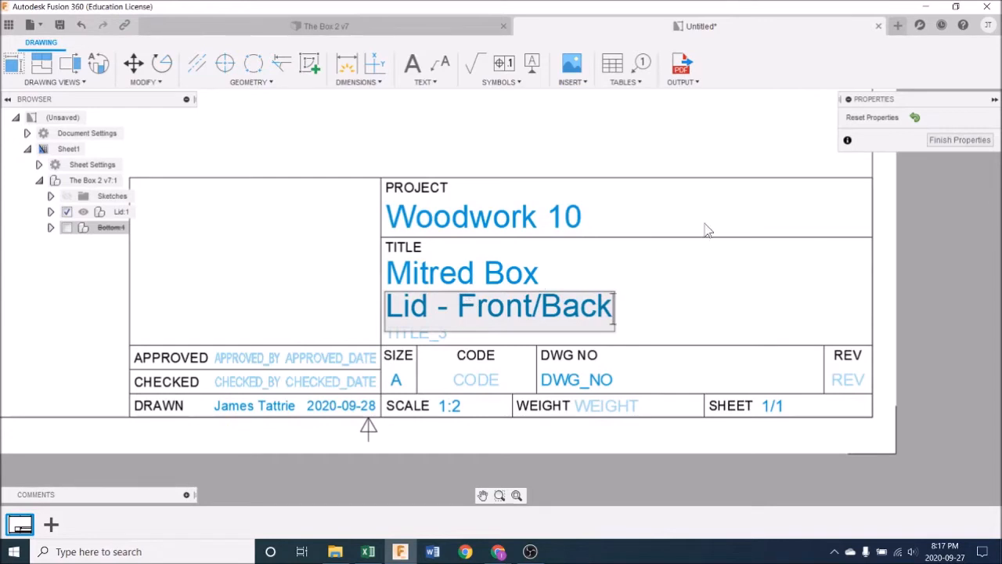
click(663, 296)
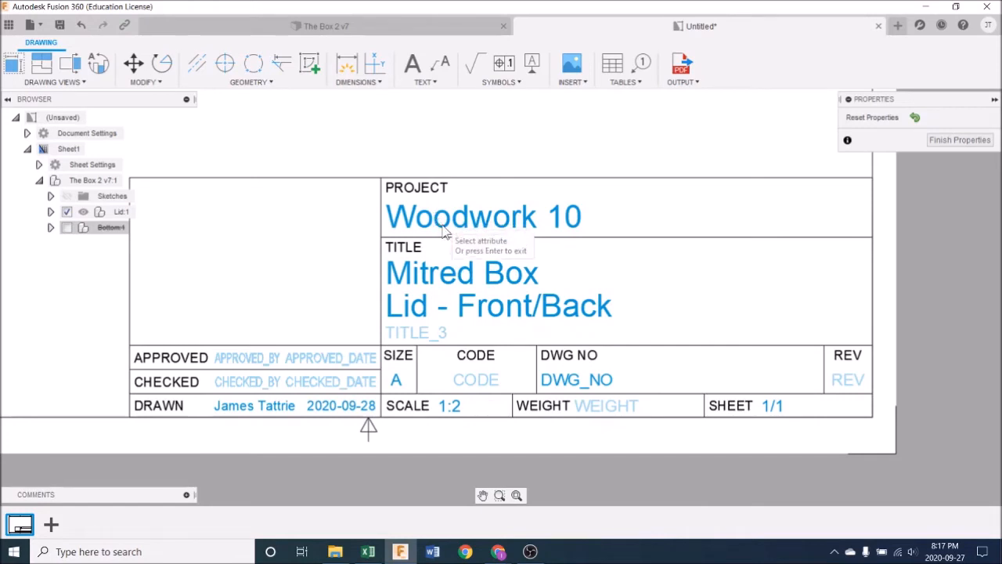
Step: Try to replace the drafter's first name with "Mr." in the Drawn field, and finish editing the title block
click(275, 412)
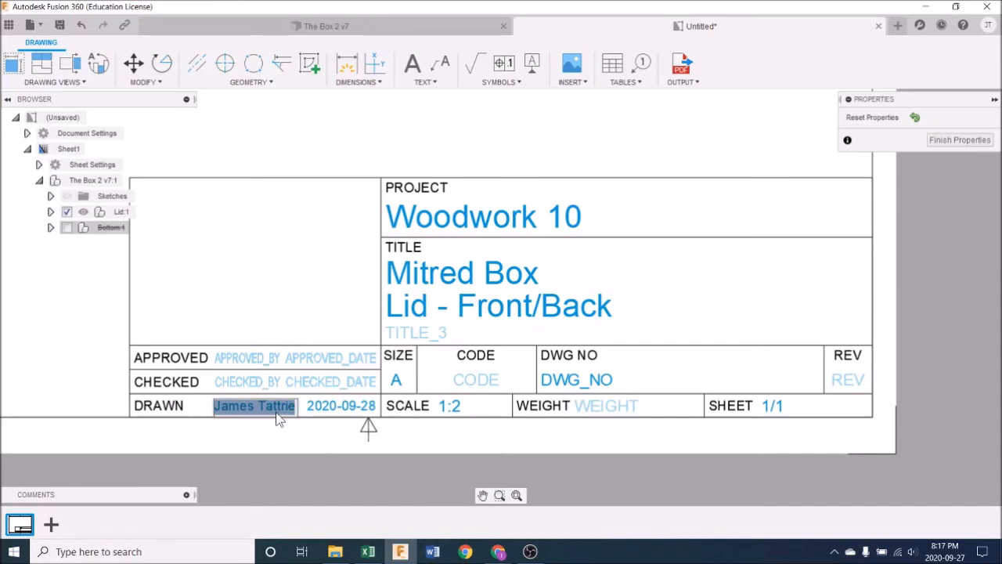
double_click(276, 412)
double_click(259, 406)
text(Mr.)
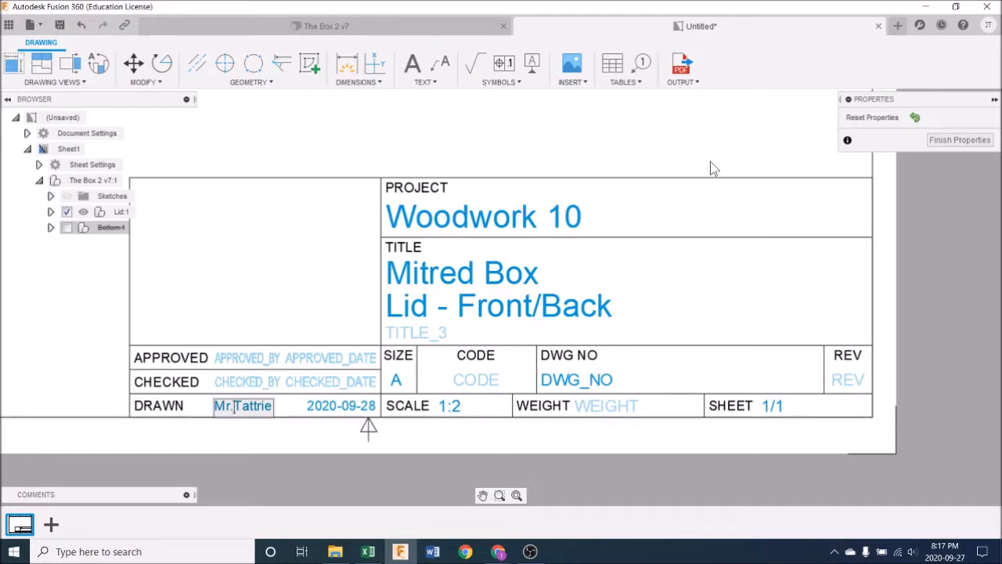
click(960, 139)
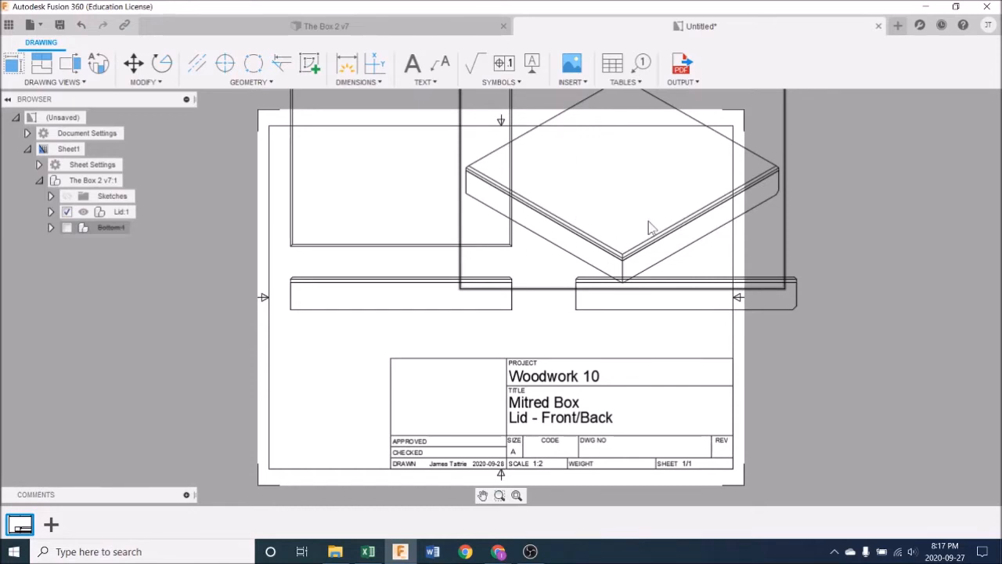
Step: Exclude the lid's Top, Left, Right and Back parts from the drawing so only the Front part is drawn
click(50, 211)
click(81, 306)
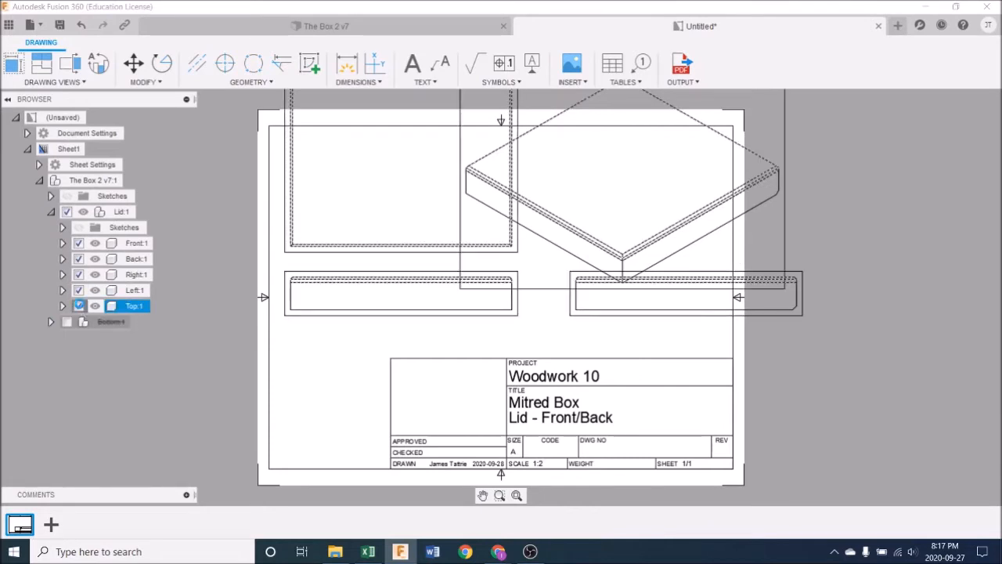
click(79, 306)
click(83, 290)
click(80, 290)
click(79, 278)
click(79, 275)
click(79, 260)
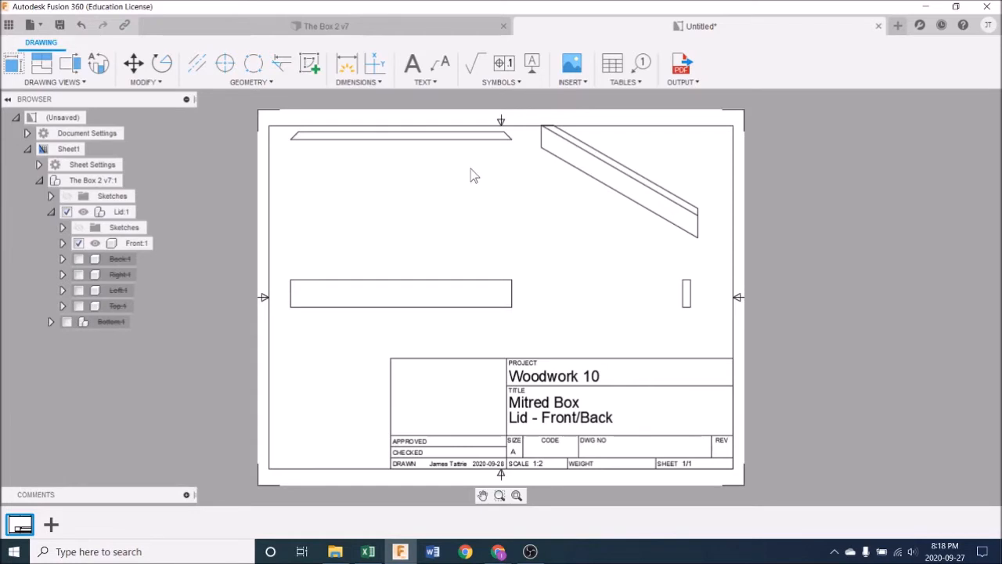
Step: Move the top view down closer to the front view, and shift the front view slightly away from the sheet's left border
click(409, 145)
drag(401, 137, 400, 202)
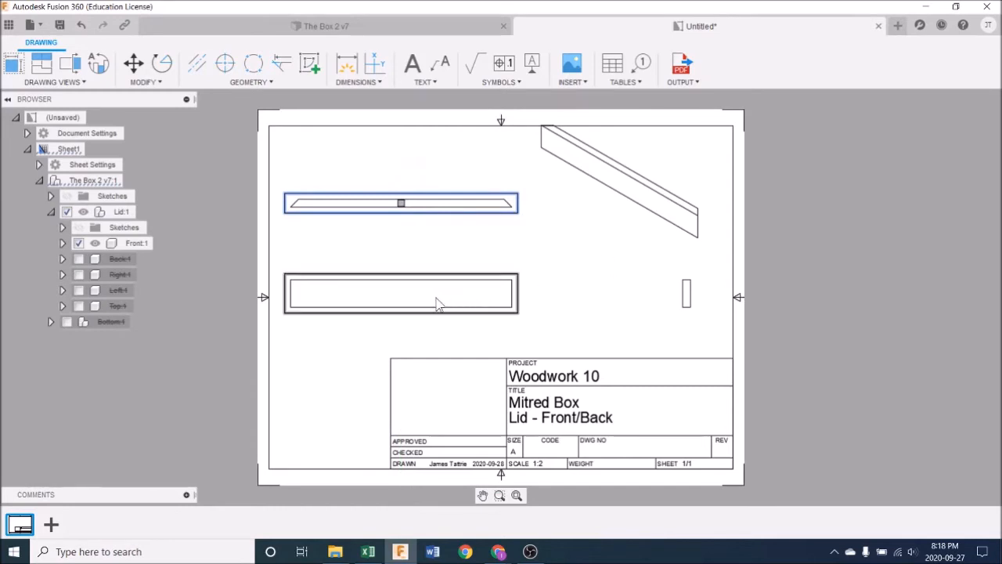
click(408, 300)
mouse_move(401, 295)
mouse_down()
mouse_move(430, 293)
mouse_move(420, 293)
mouse_up()
Step: Move the side view closer to the front view and lower the isometric view slightly below the sheet's upper border
click(689, 307)
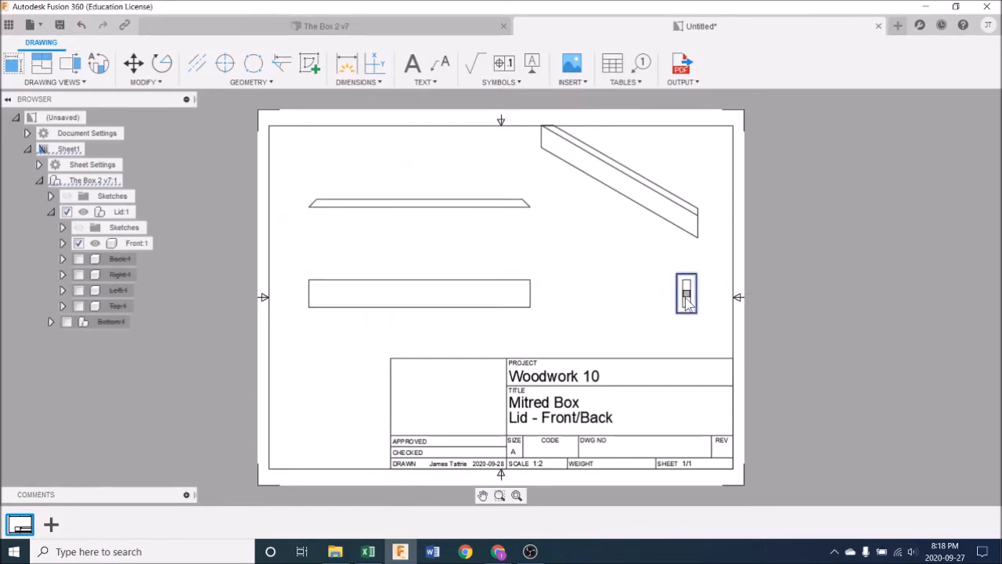
drag(684, 293, 633, 305)
click(717, 316)
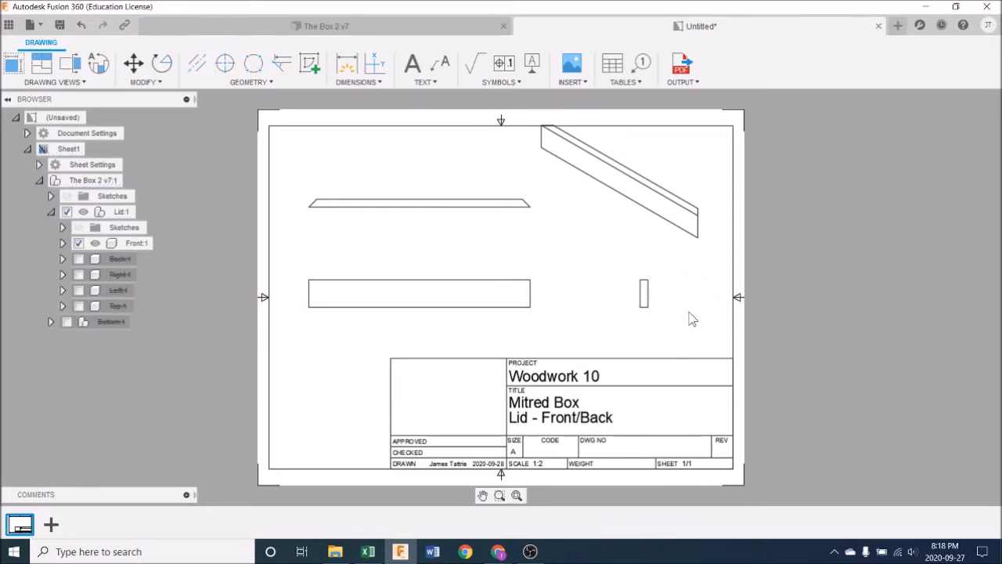
mouse_move(618, 181)
mouse_down()
mouse_move(627, 176)
mouse_move(697, 237)
mouse_up()
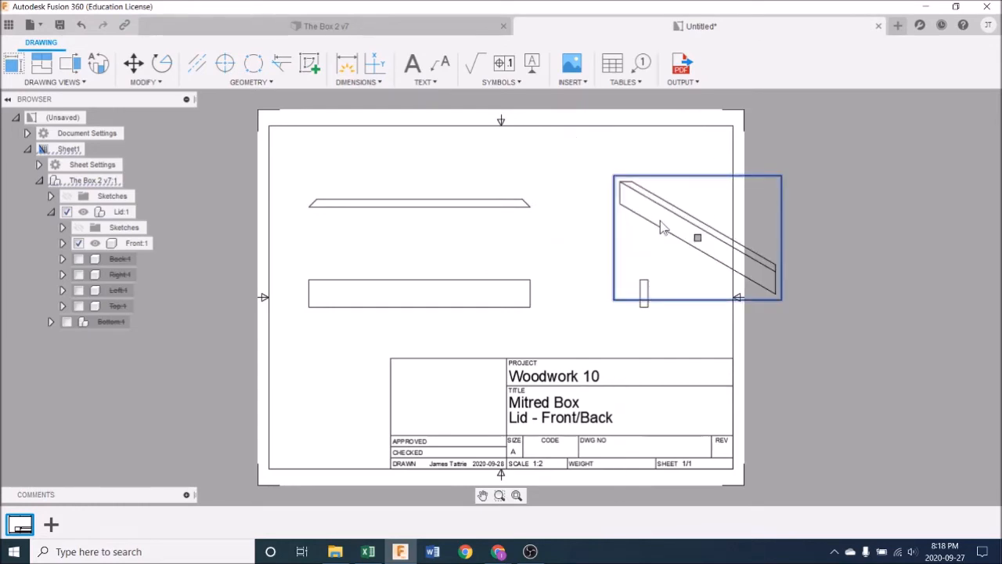
click(698, 236)
click(647, 216)
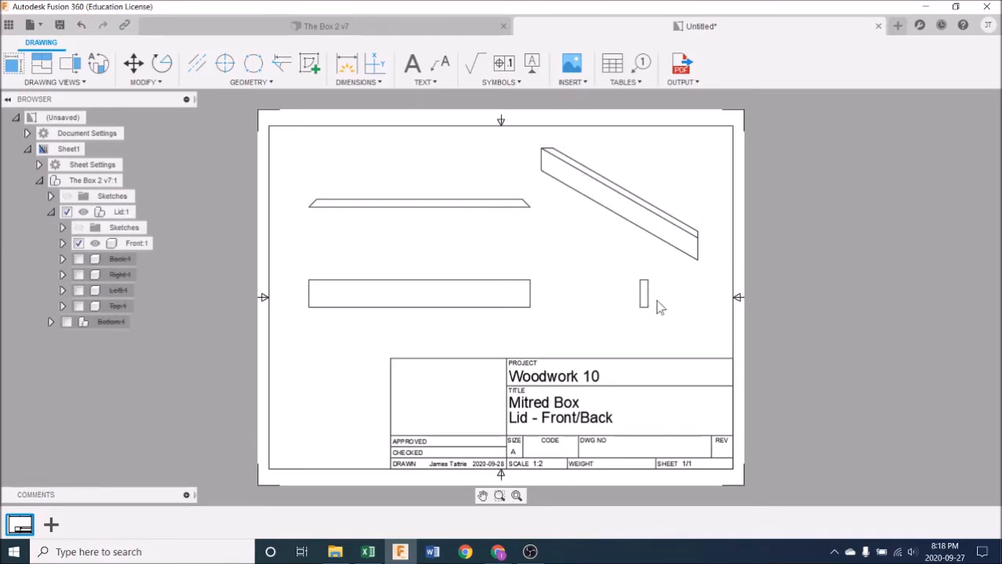
Step: Give the isometric view a shaded style and set its scale to 1:4
scroll(657, 302, up, 5)
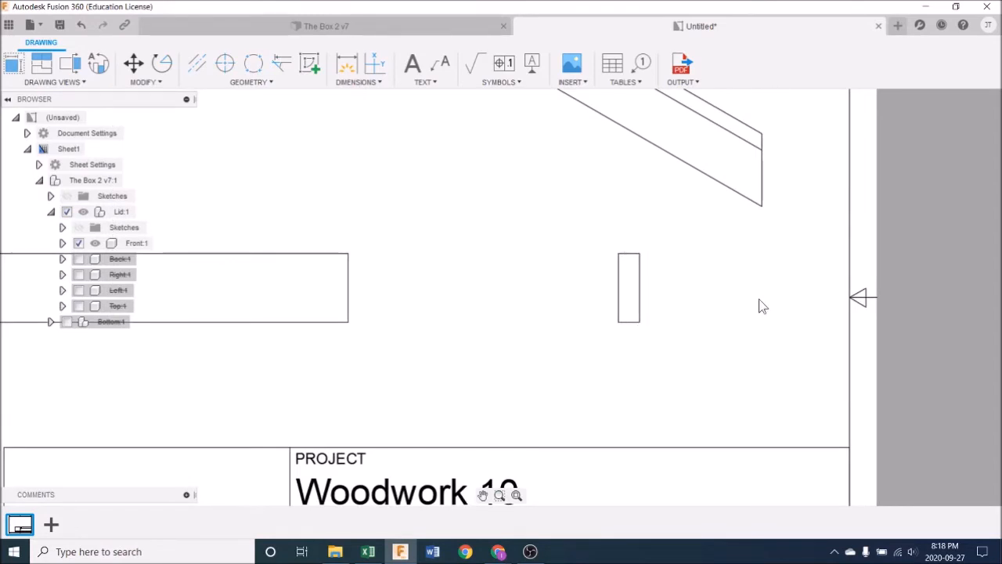
scroll(761, 306, down, 5)
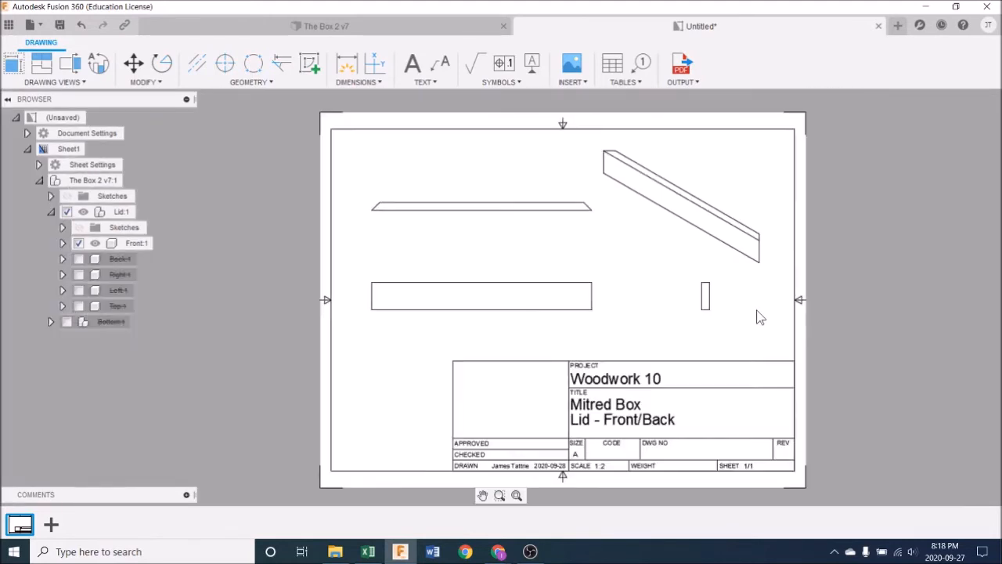
double_click(664, 192)
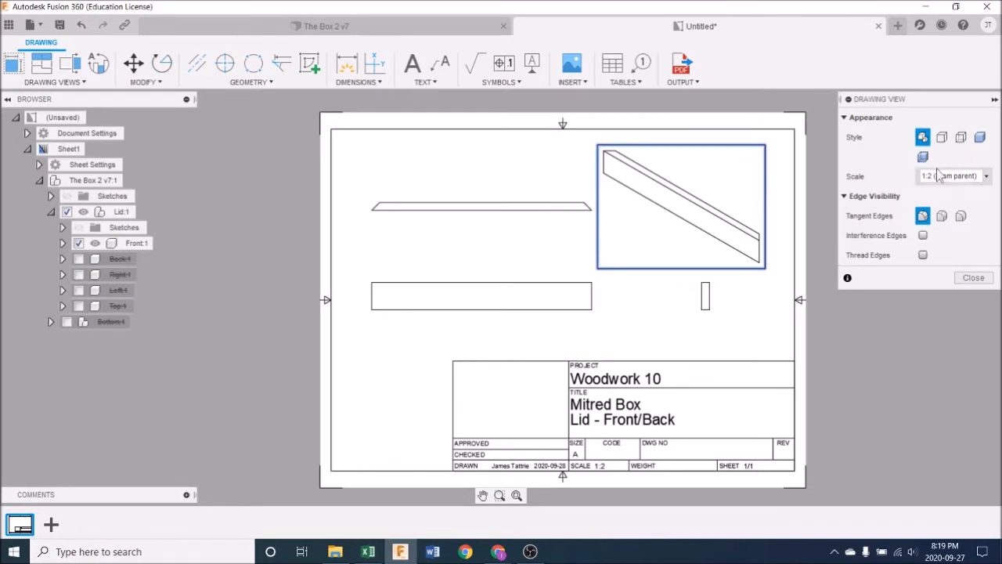
click(979, 138)
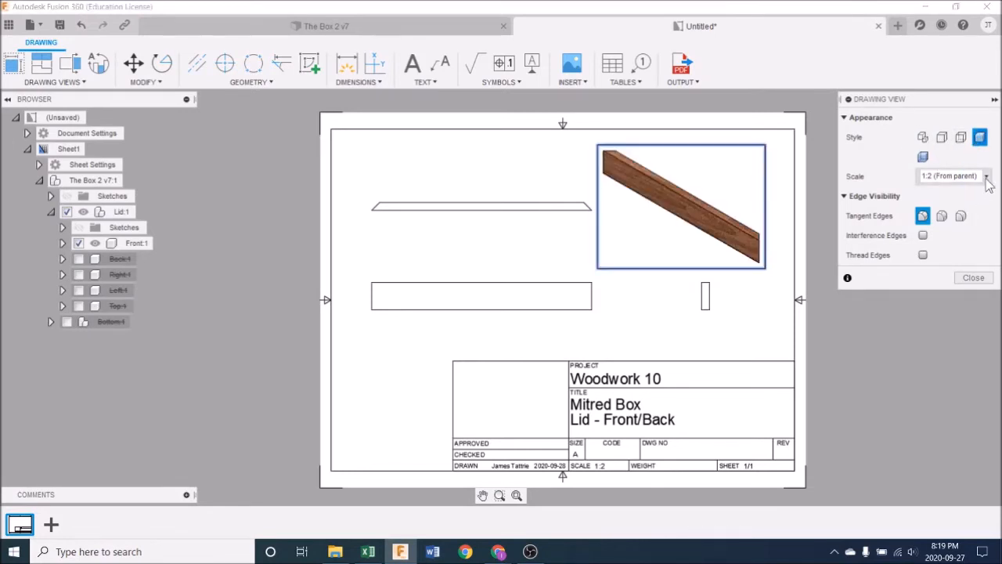
click(987, 176)
click(964, 132)
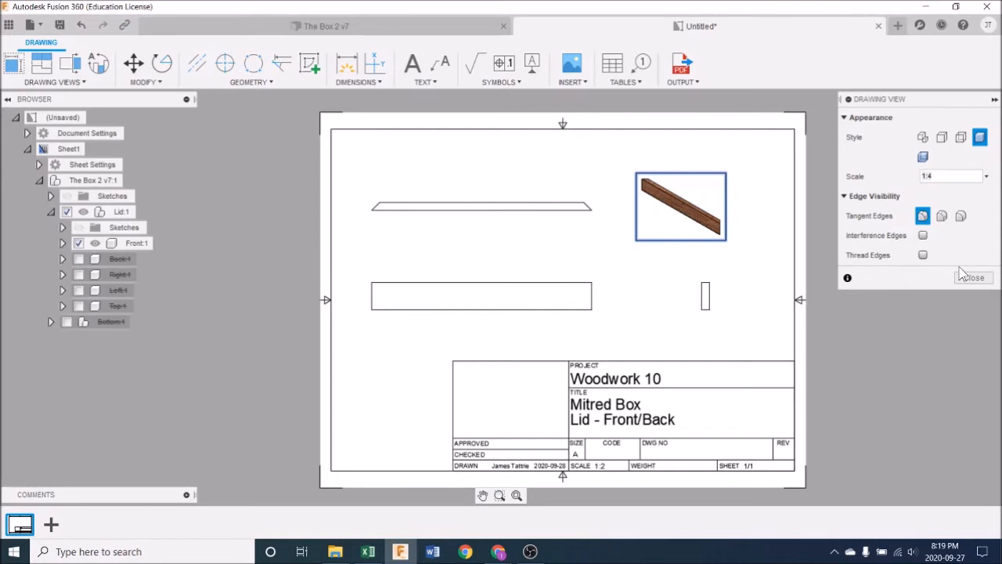
Step: Move the isometric view slightly up and to the right, farther from the side view
click(973, 278)
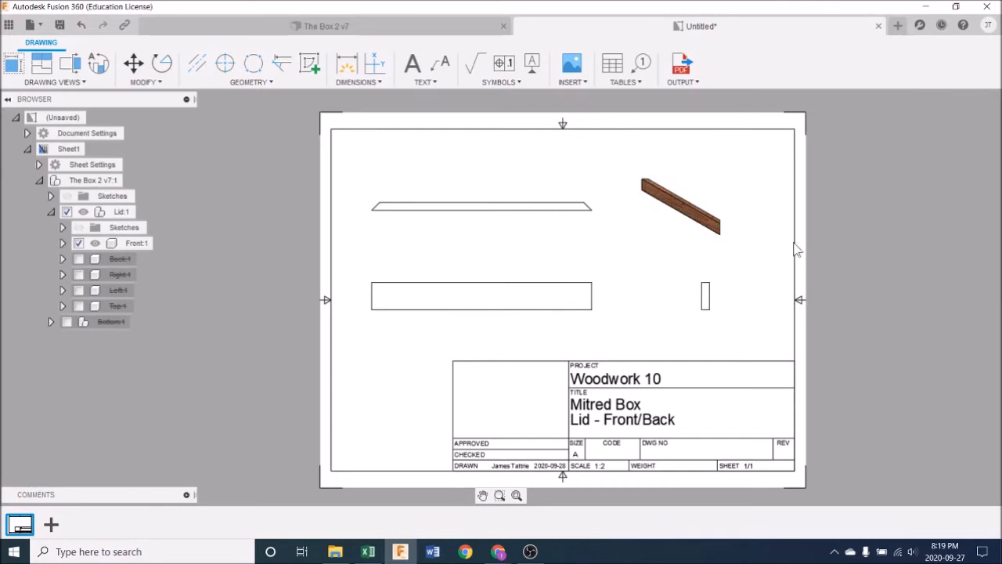
scroll(709, 223, up, 4)
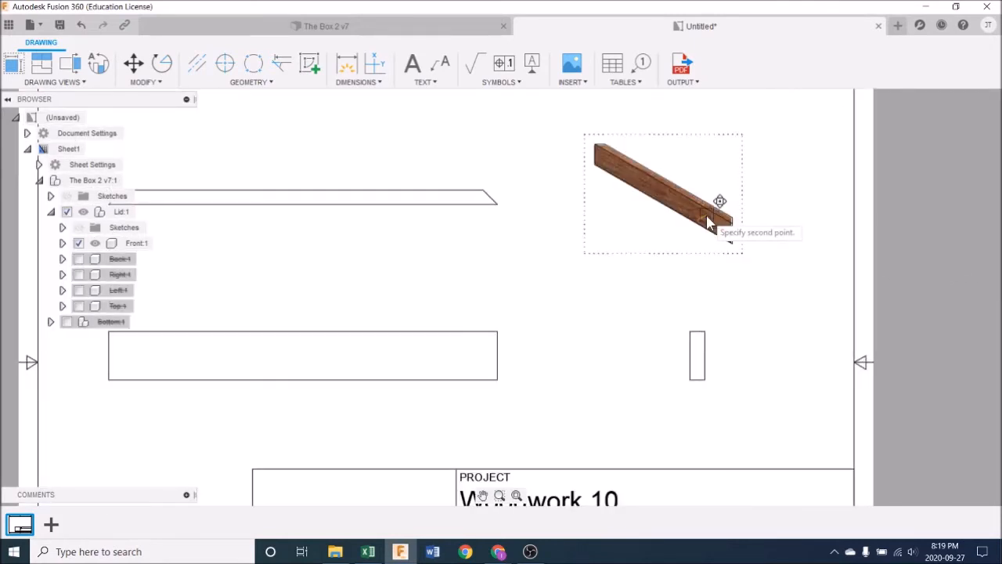
click(749, 198)
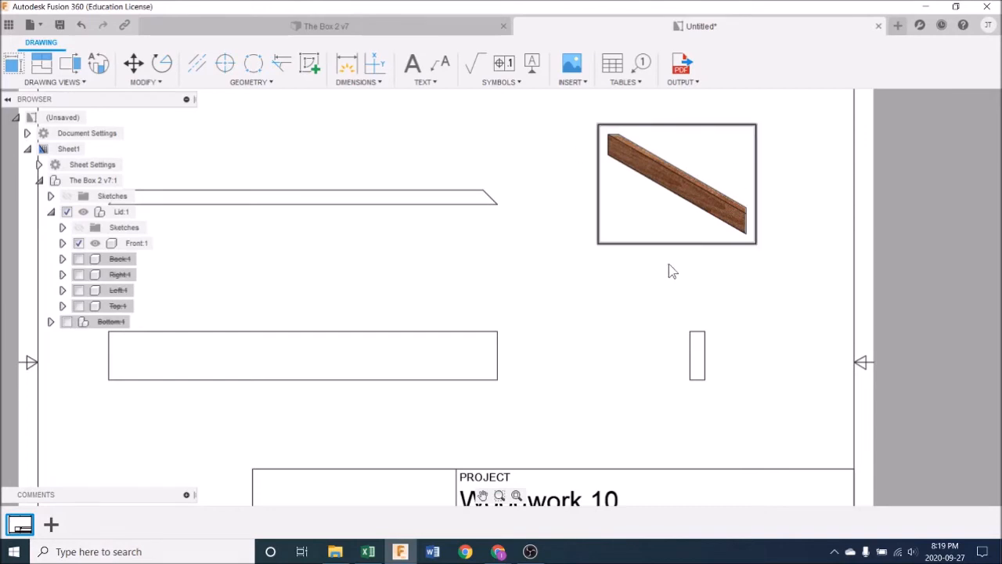
scroll(697, 306, down, 2)
scroll(697, 308, down, 1)
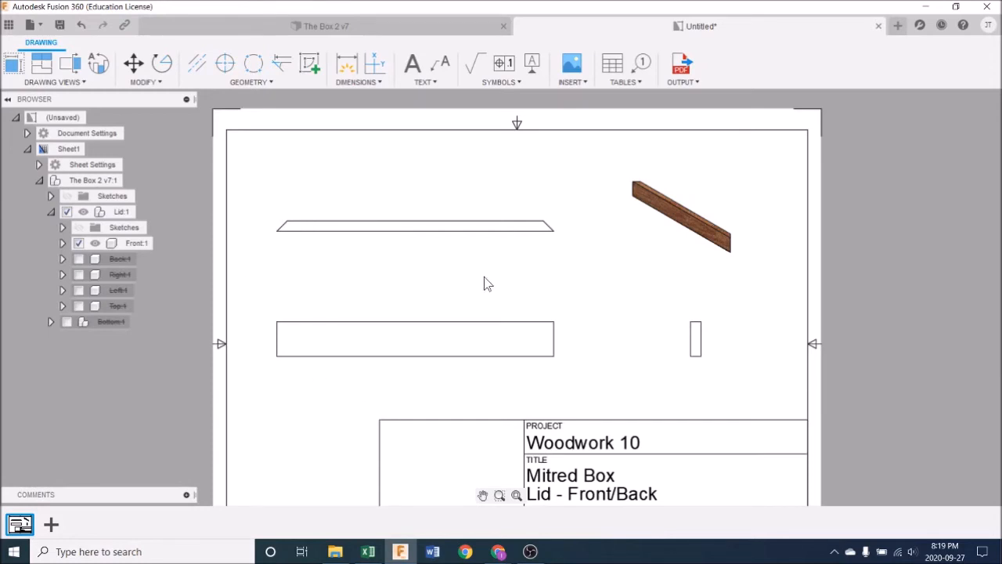
Step: Try a scale of 1:4 for the front view and its linked projections
click(431, 339)
double_click(426, 338)
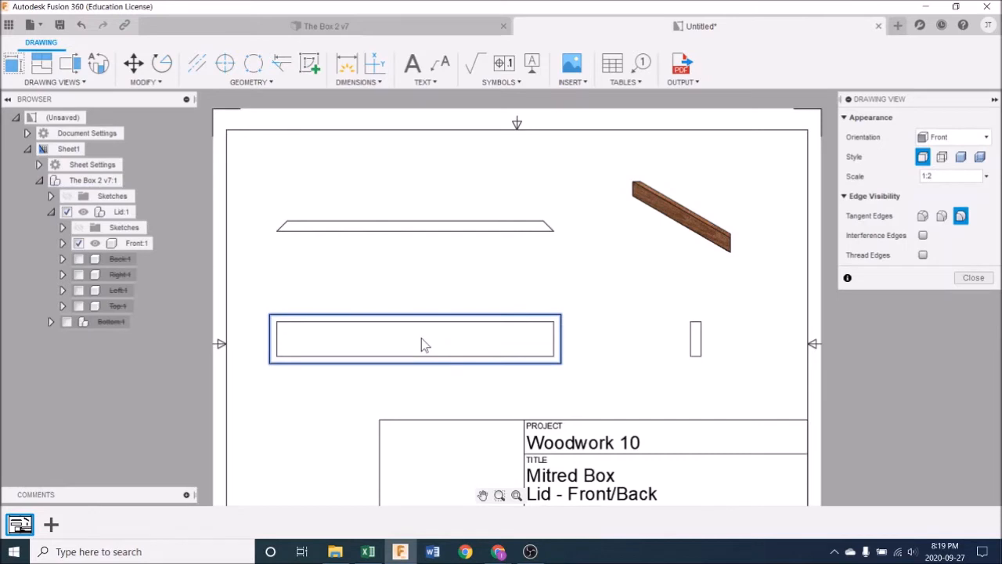
click(988, 179)
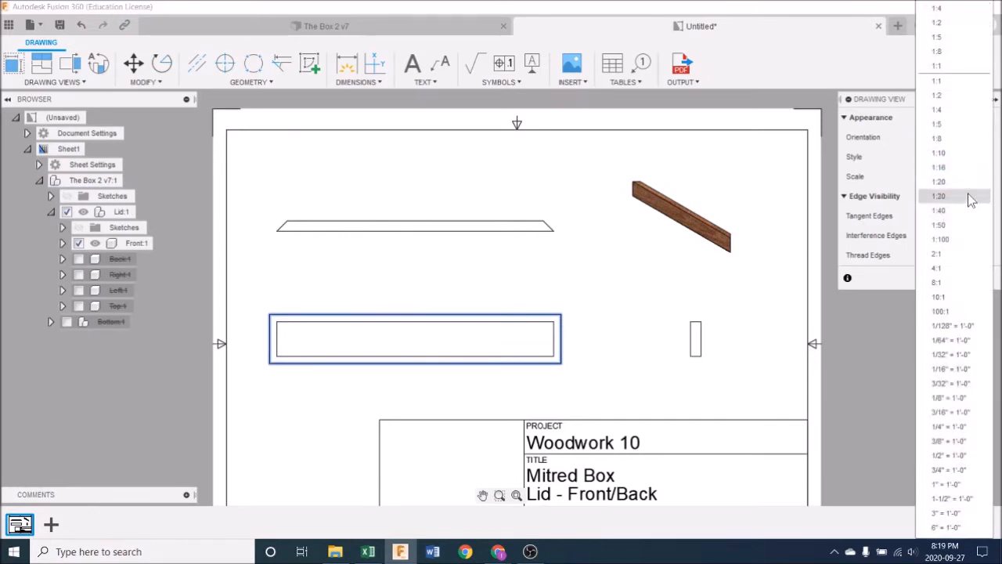
click(951, 140)
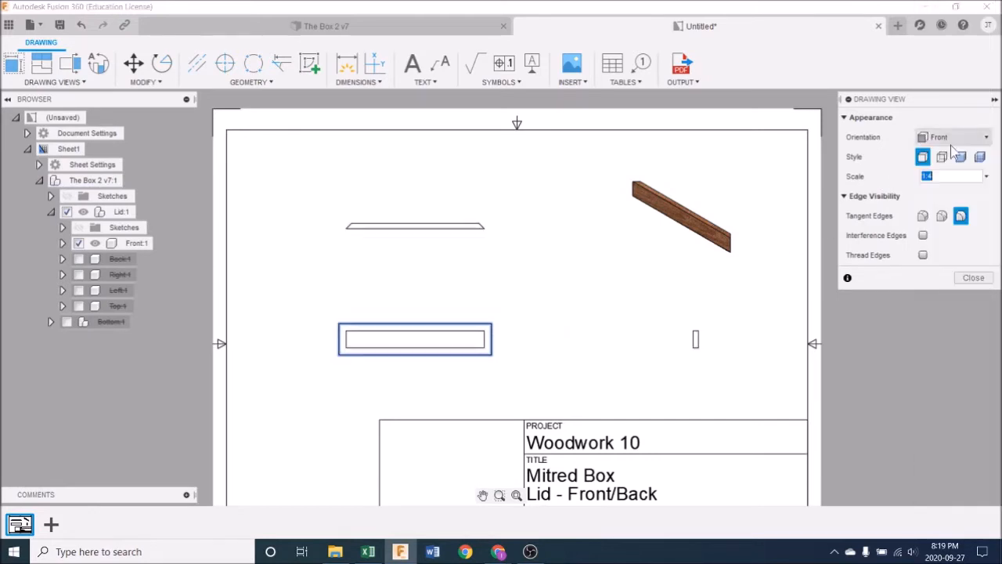
click(971, 278)
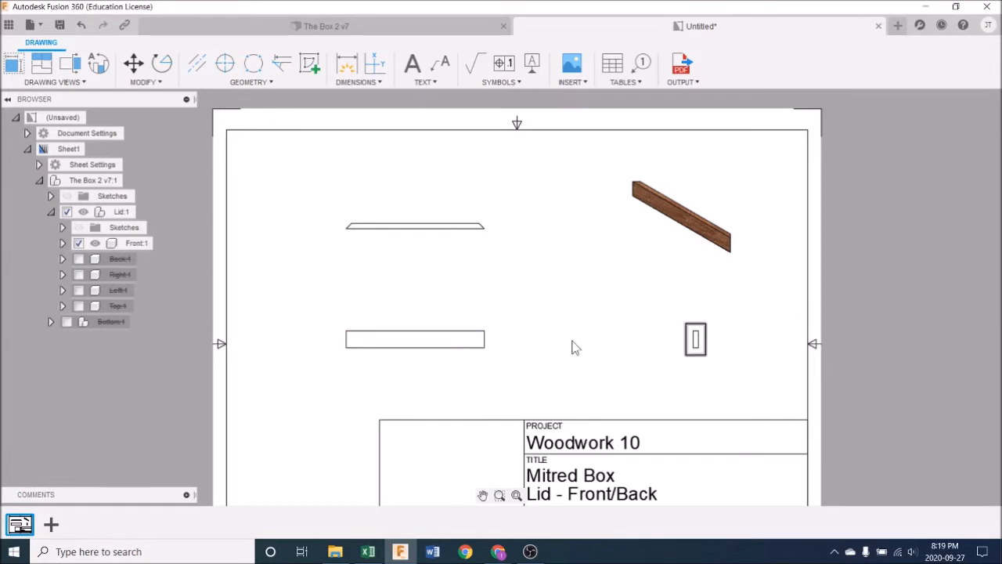
Step: Try a scale of 1:1 for the front view to compare its size with the sheet
double_click(484, 352)
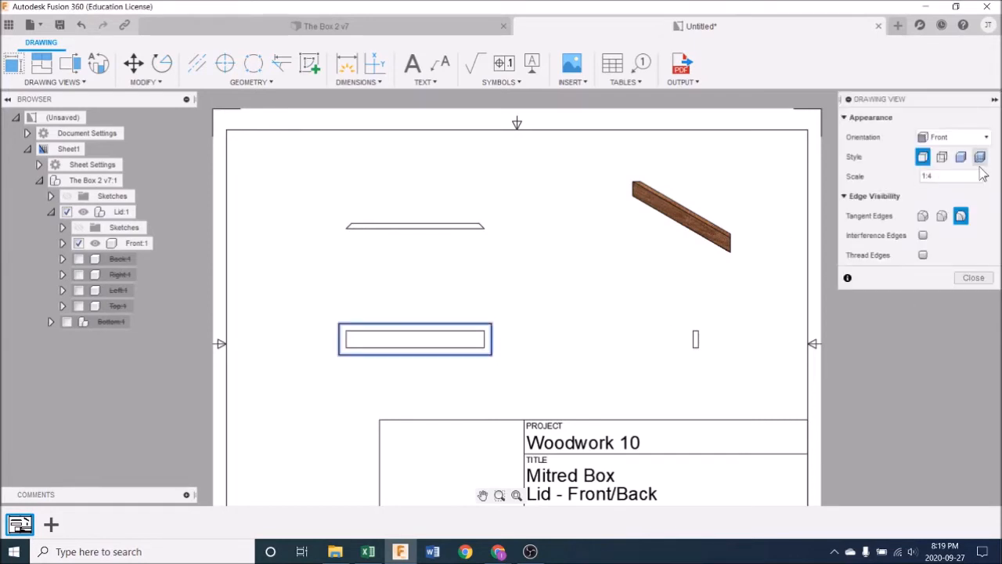
click(988, 177)
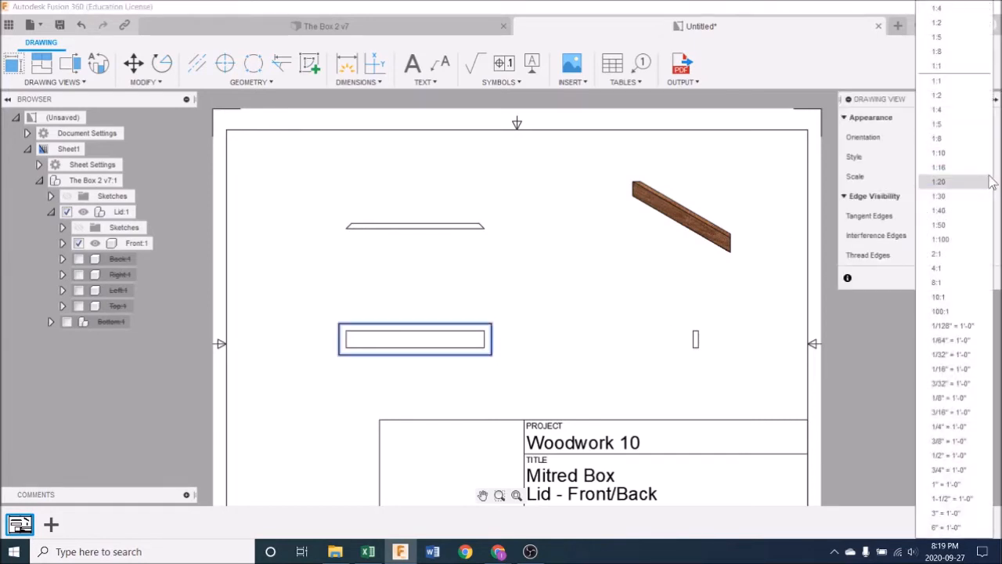
click(972, 88)
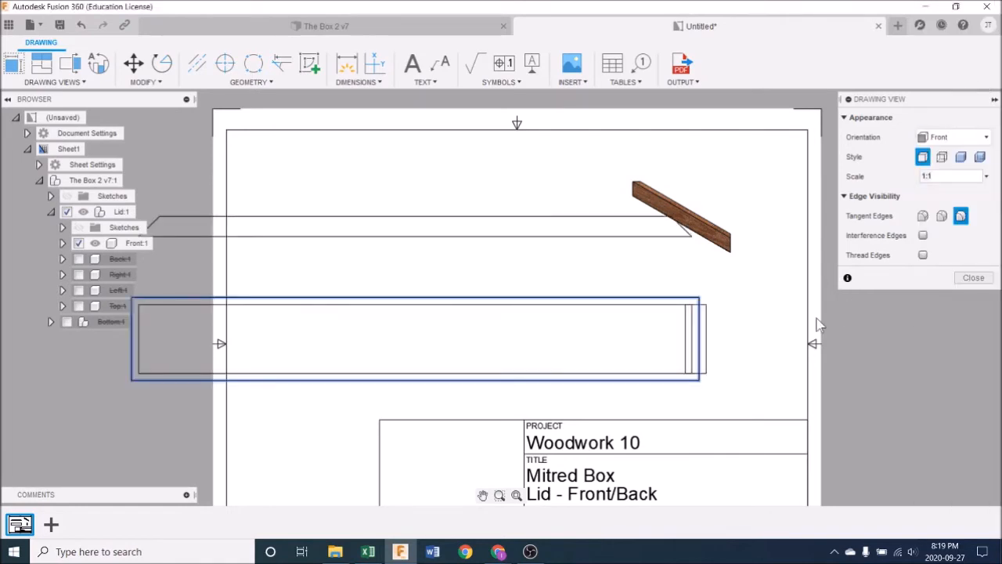
scroll(559, 383, down, 5)
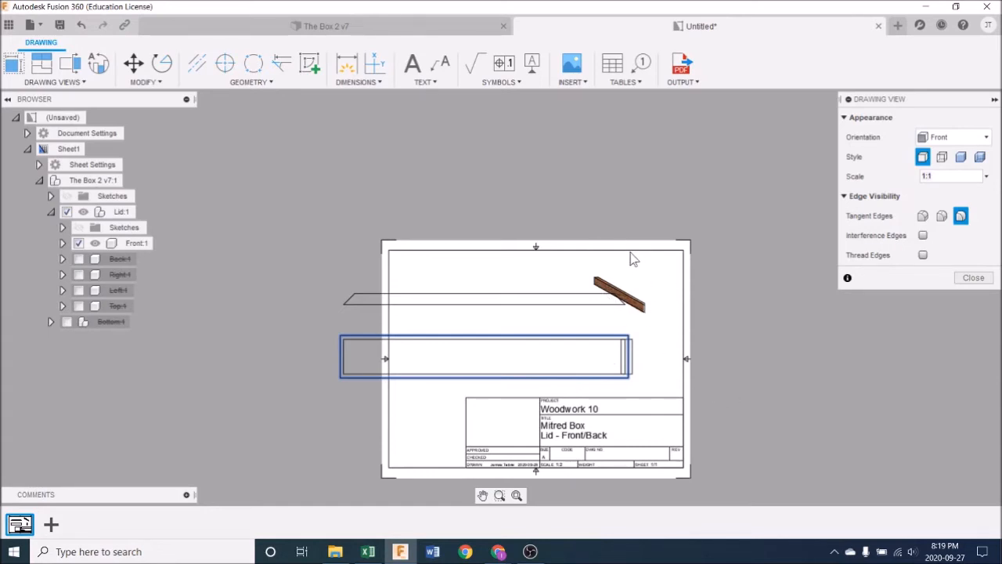
Step: Set the front view's scale to 1:2 and its style to Visible and Hidden Edges
click(986, 176)
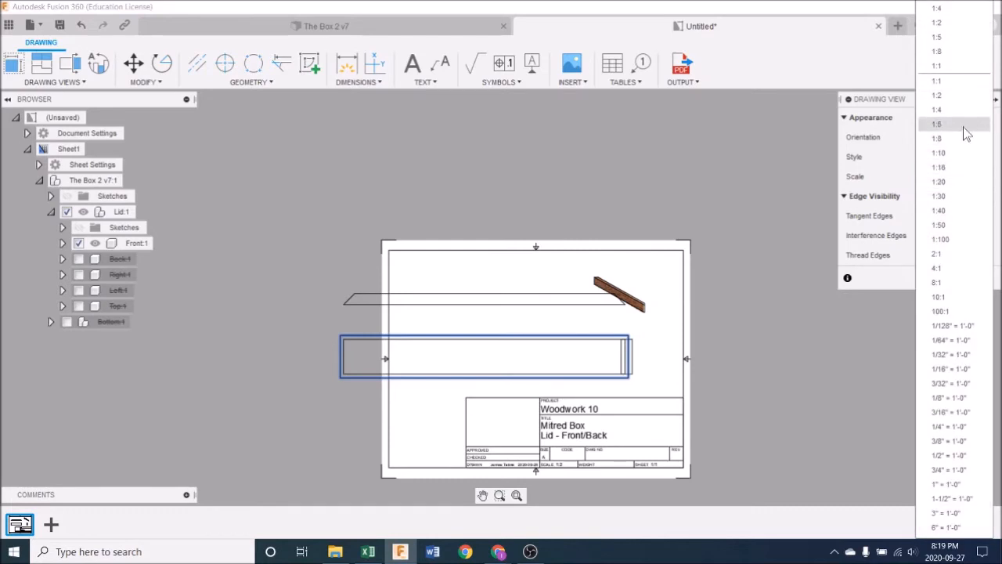
click(943, 95)
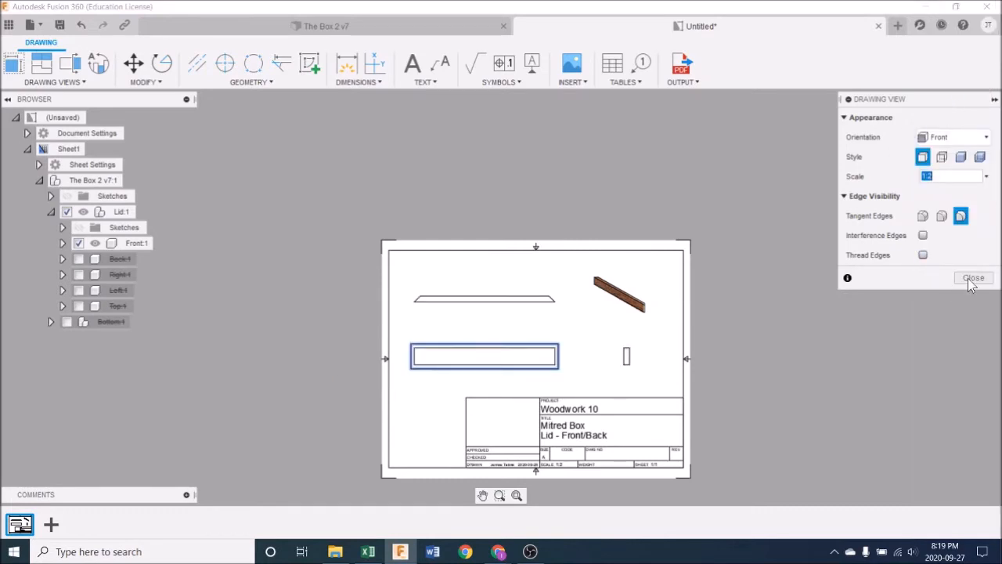
click(941, 159)
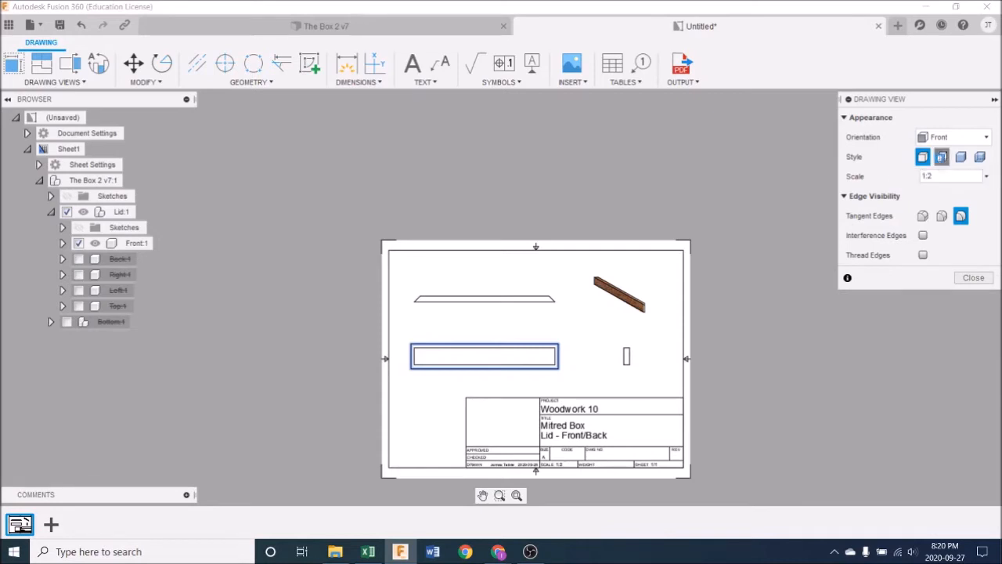
click(974, 277)
Step: Examine the hidden mitre edges in the front view and the matching end of the part in the isometric view
scroll(557, 376, up, 6)
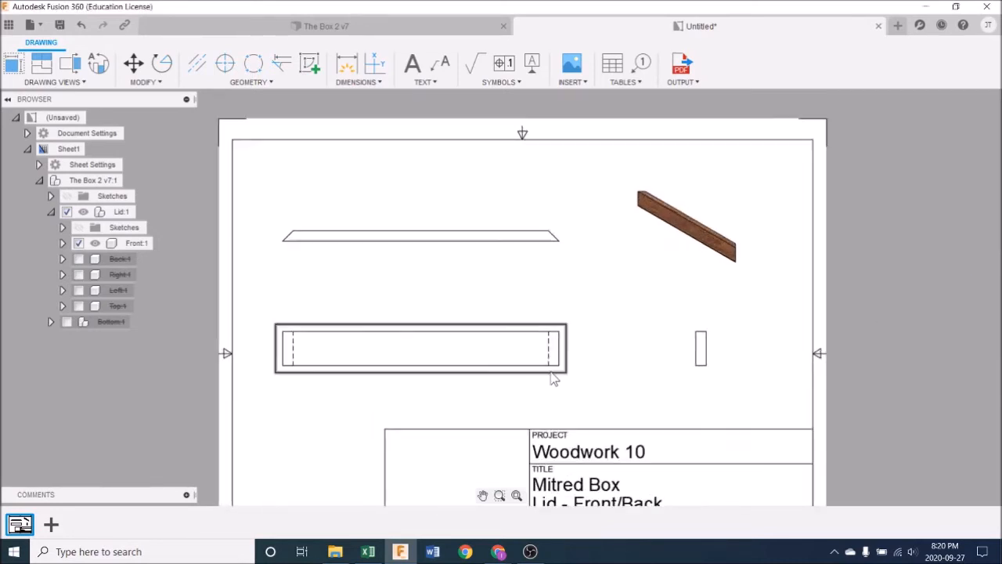
middle_drag(575, 407, 644, 400)
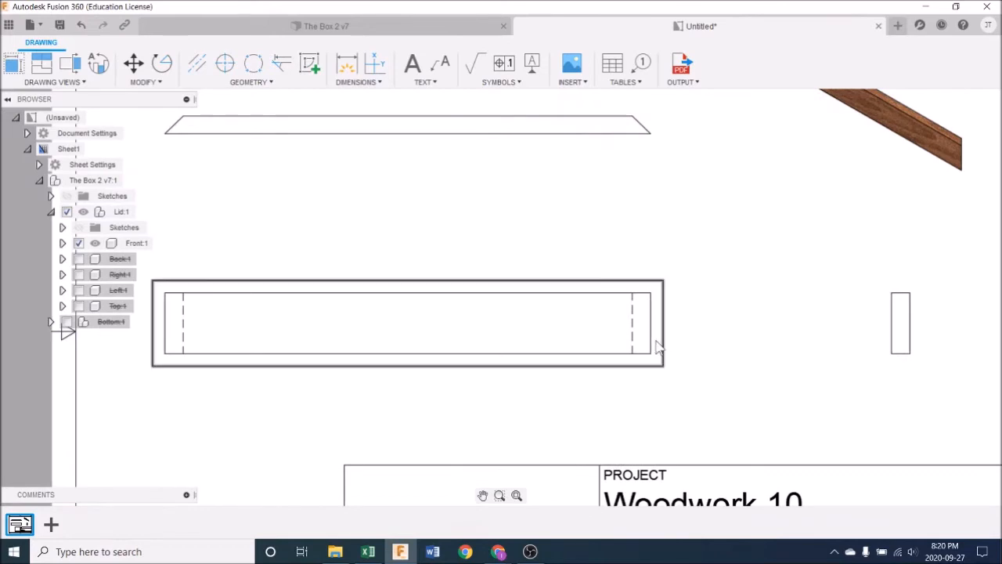
middle_drag(805, 260, 756, 288)
scroll(937, 186, up, 5)
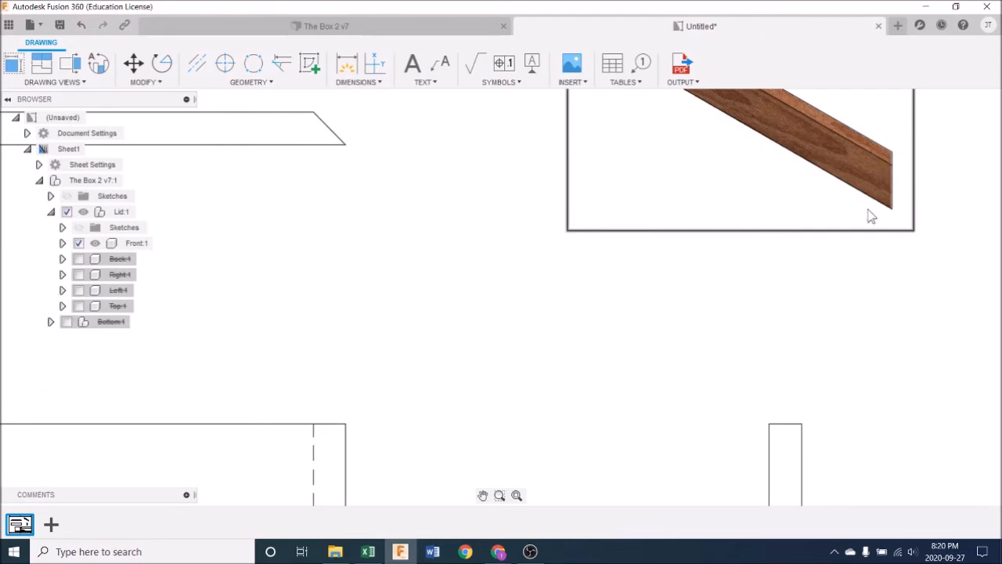
scroll(642, 336, down, 4)
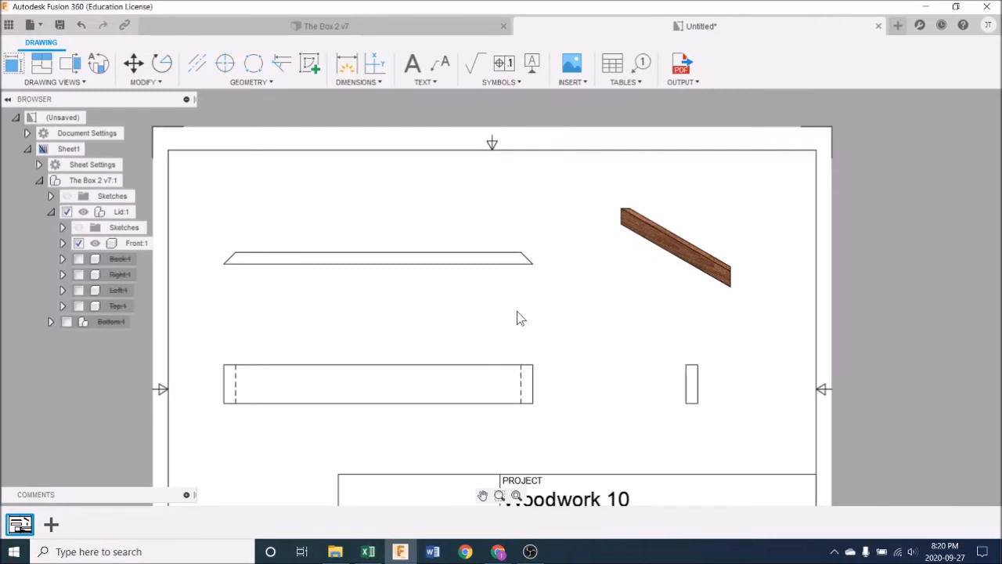
scroll(517, 320, down, 2)
scroll(517, 323, down, 2)
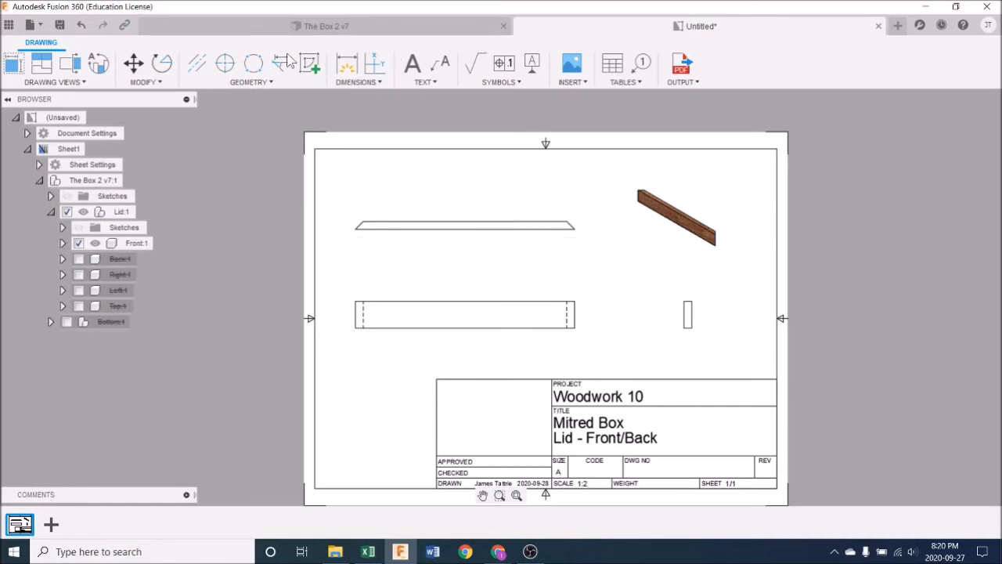
Step: Add a linear dimension for the overall length of the part, placed just below the top view
click(372, 82)
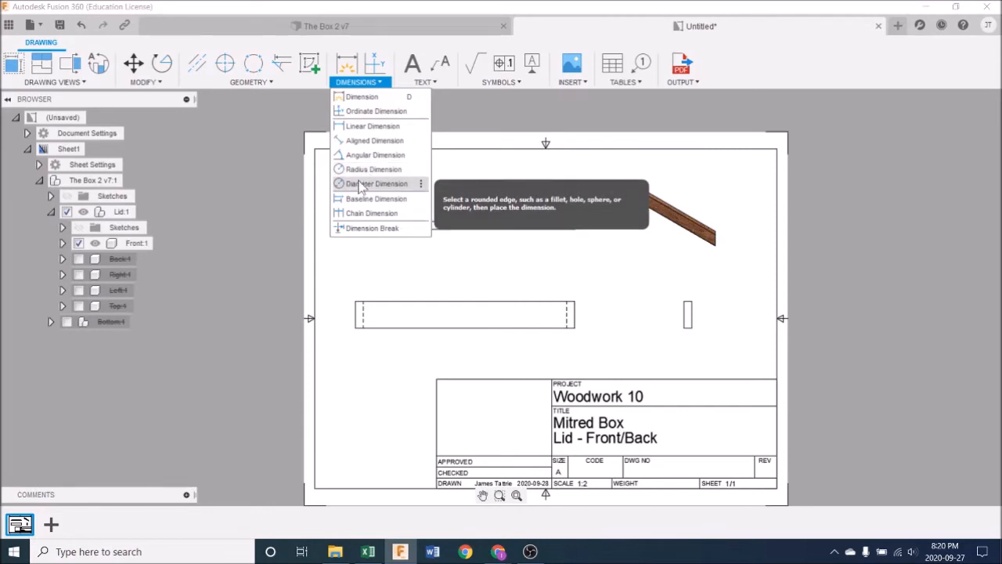
click(372, 126)
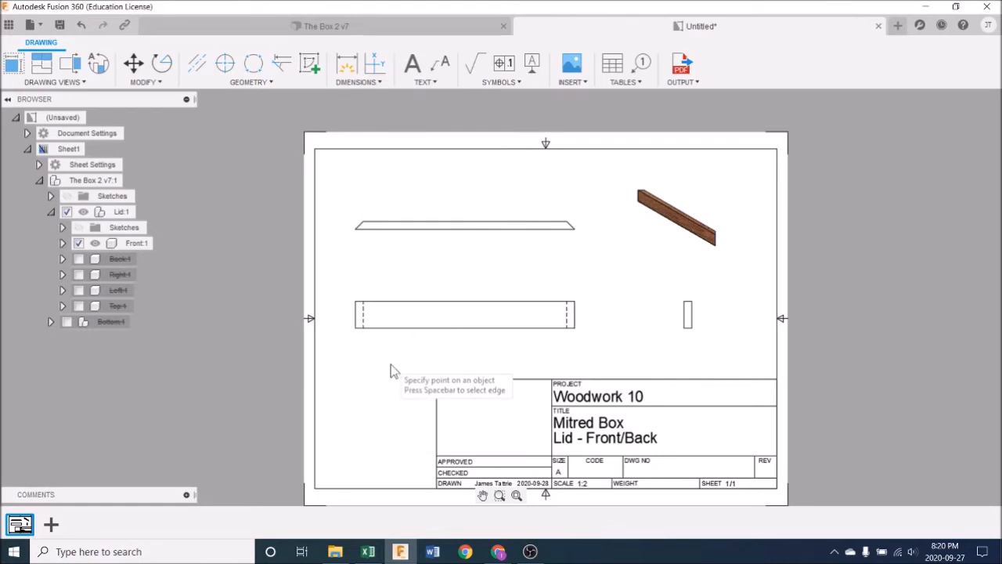
scroll(391, 364, up, 3)
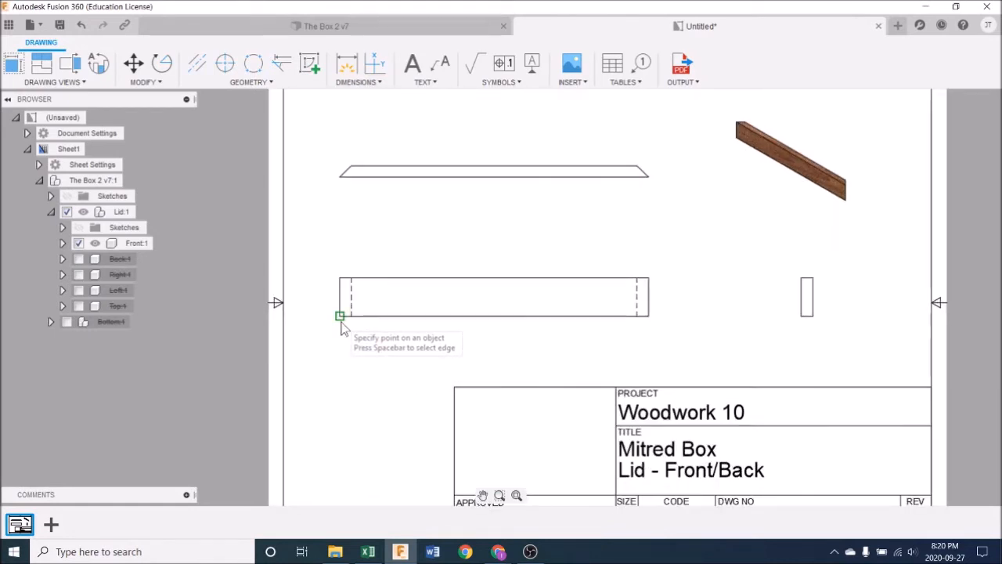
click(340, 176)
click(647, 177)
click(570, 198)
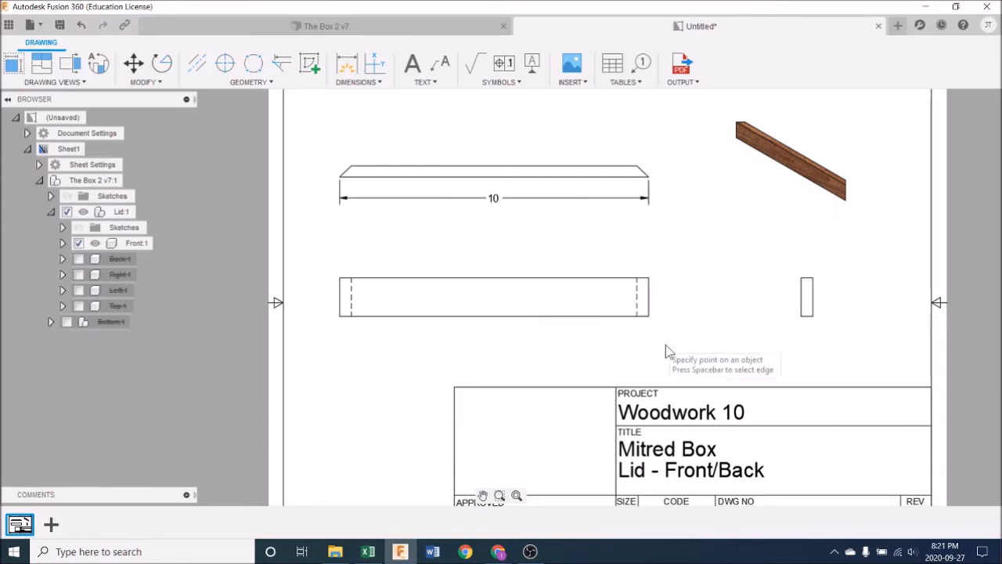
Step: Dimension the top view's thickness and the front view's height, placing both dimensions left of their views
click(340, 176)
click(351, 171)
click(317, 175)
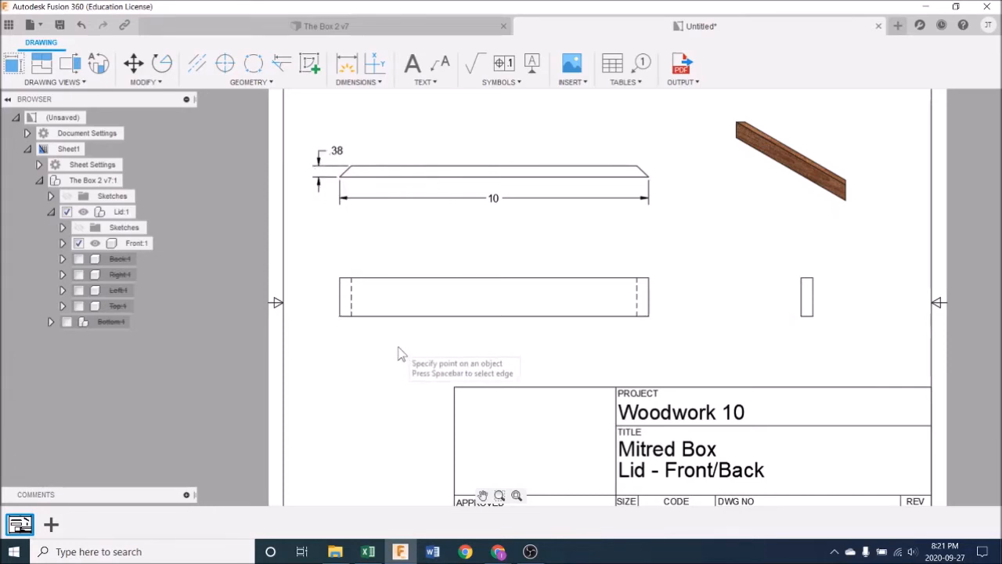
click(340, 315)
click(343, 283)
click(319, 297)
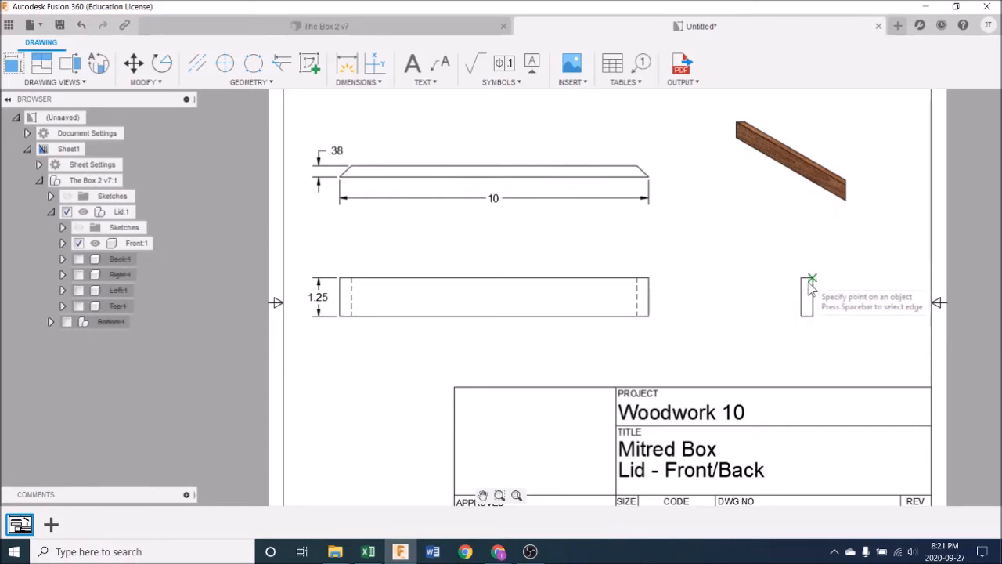
Step: Dimension the side view's thickness above the view, and delete that repeated dimension
click(801, 280)
click(813, 279)
click(800, 260)
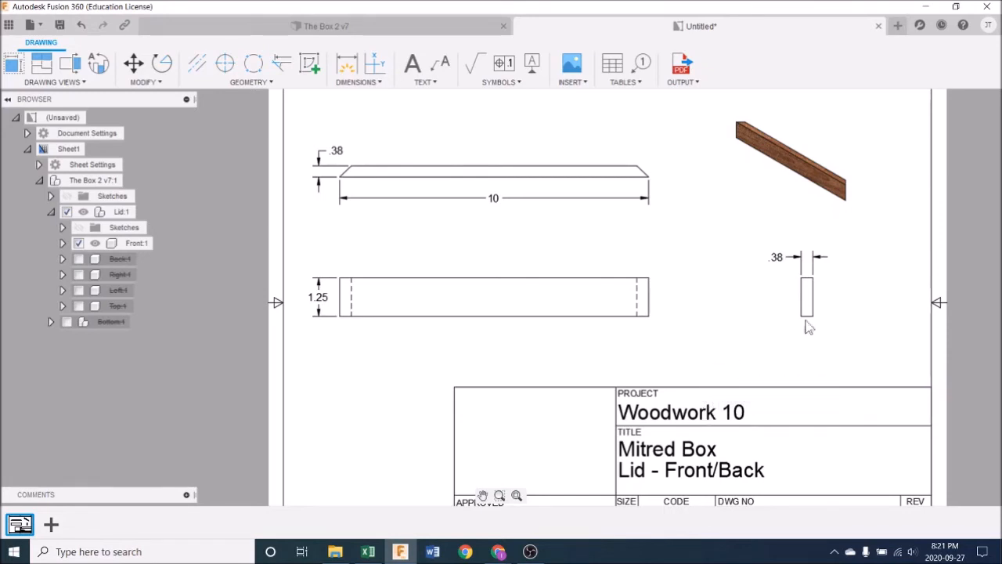
click(779, 259)
key(Delete)
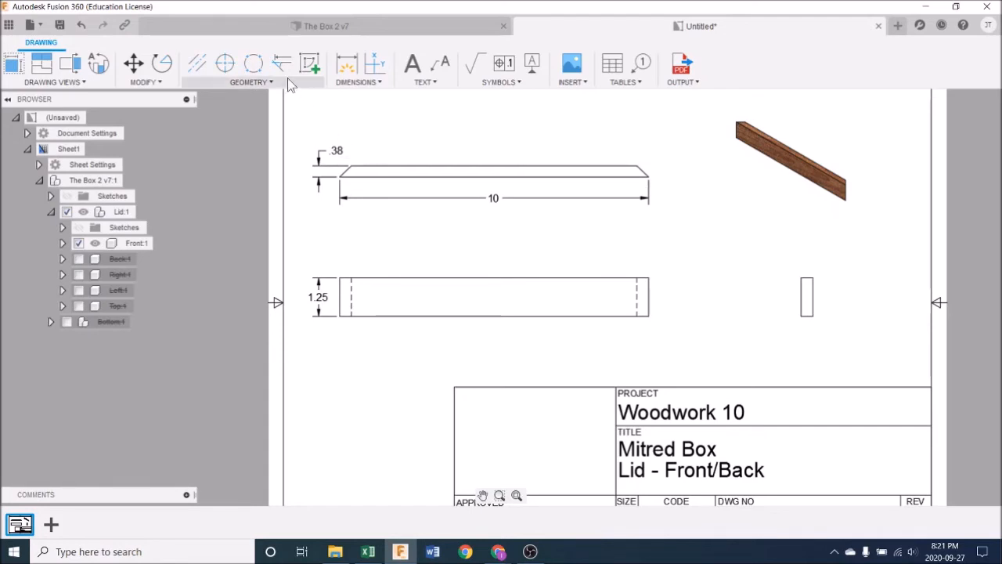
Step: Add an angular dimension between the mitred right end and the upper long edge of the top view
click(357, 82)
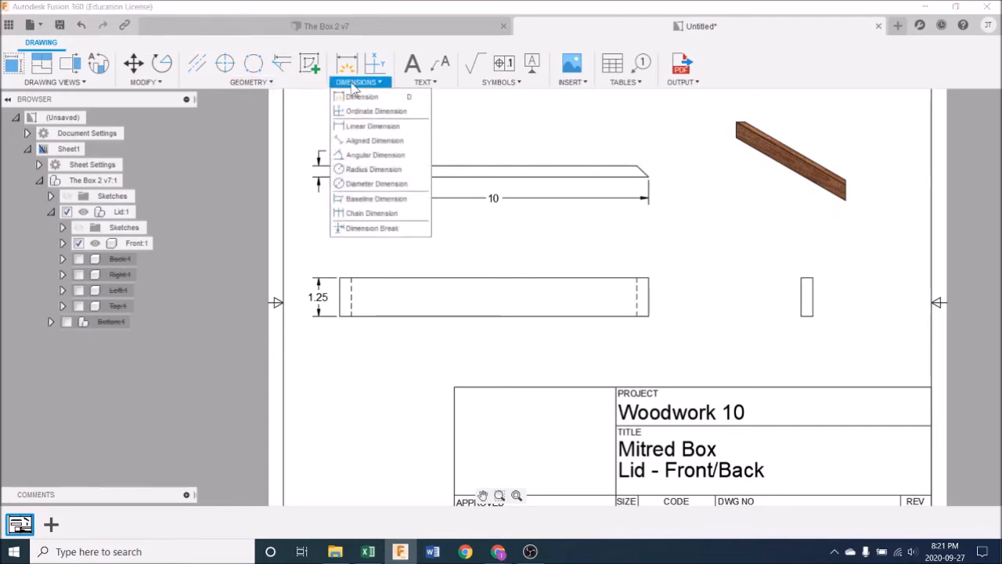
click(377, 158)
scroll(603, 174, up, 5)
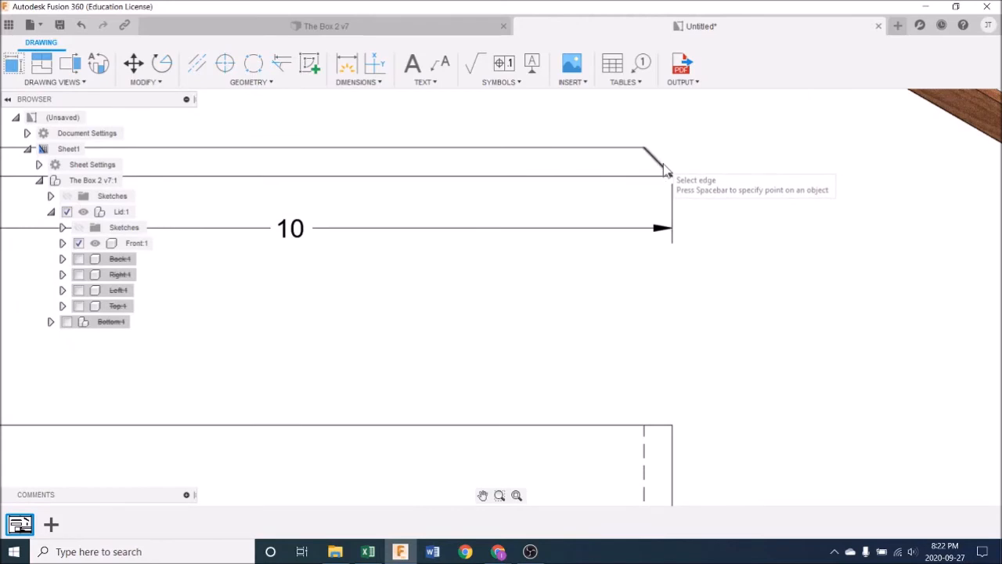
click(662, 168)
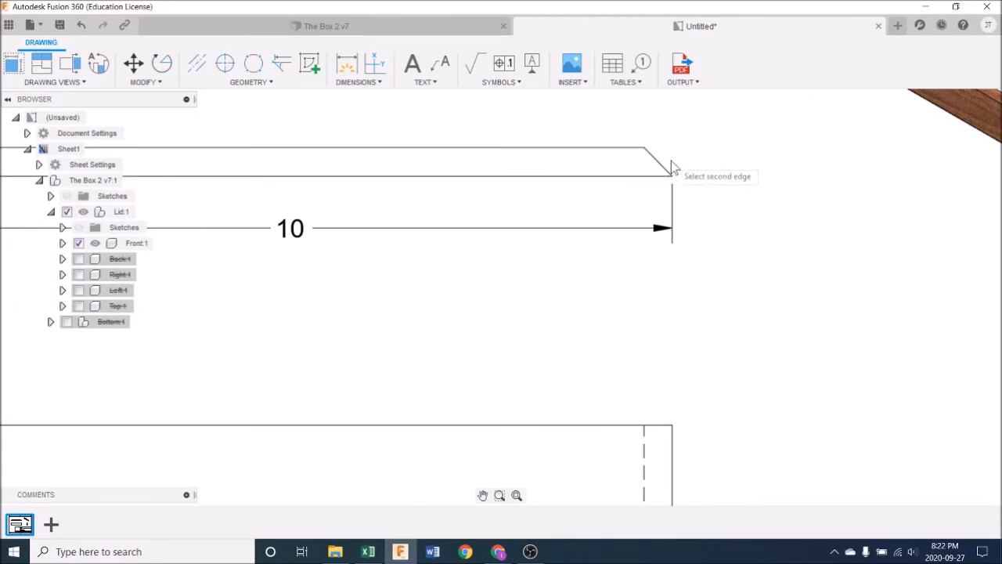
click(643, 148)
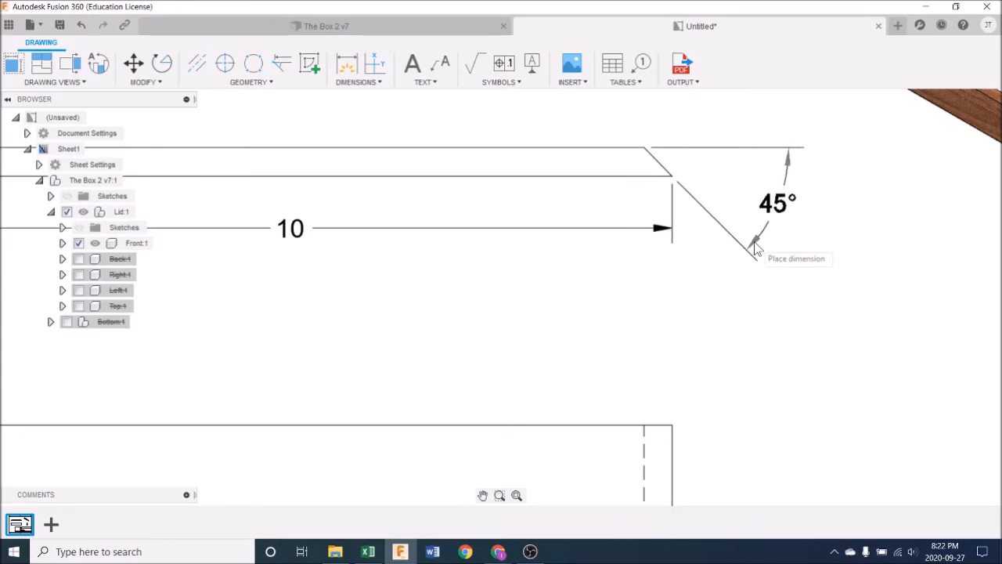
click(754, 244)
scroll(788, 313, down, 5)
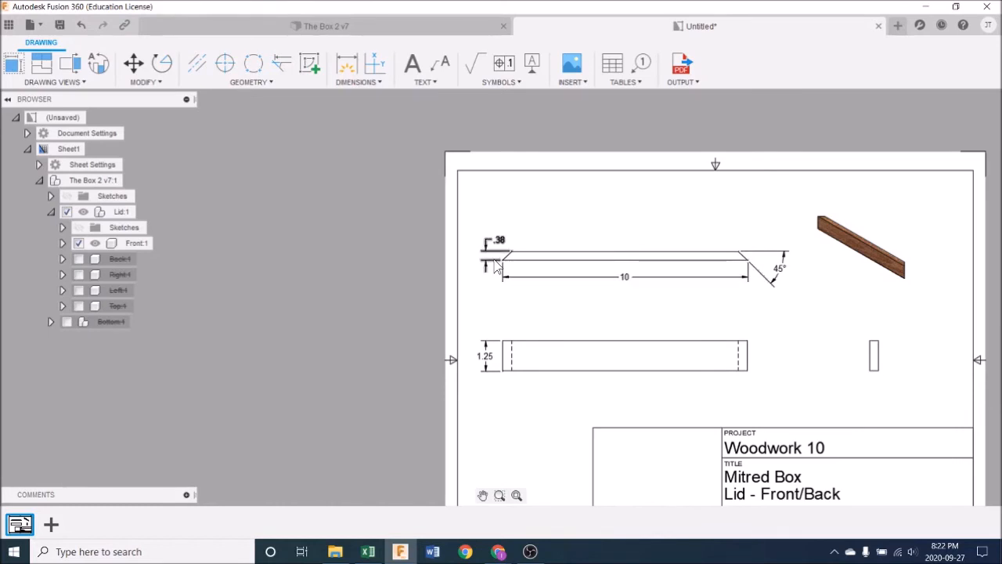
Step: Append 2X to the 45° angular dimension at the top view's mitred end
scroll(777, 289, up, 3)
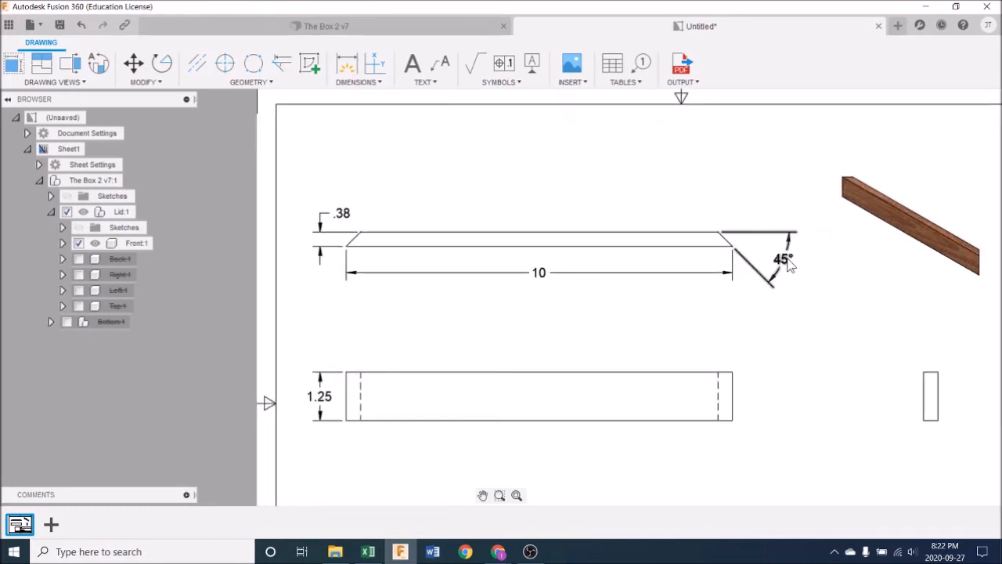
double_click(786, 262)
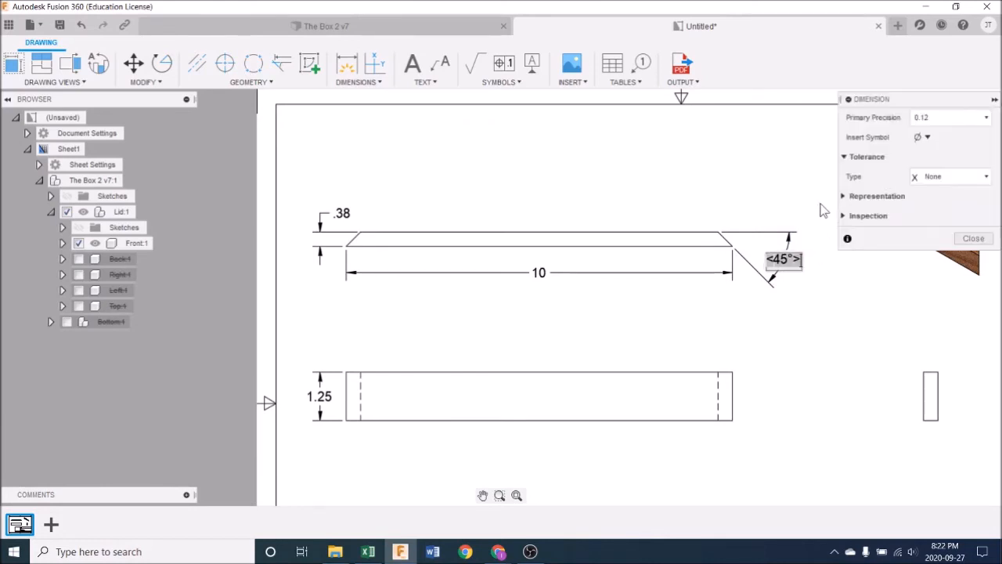
text(2X)
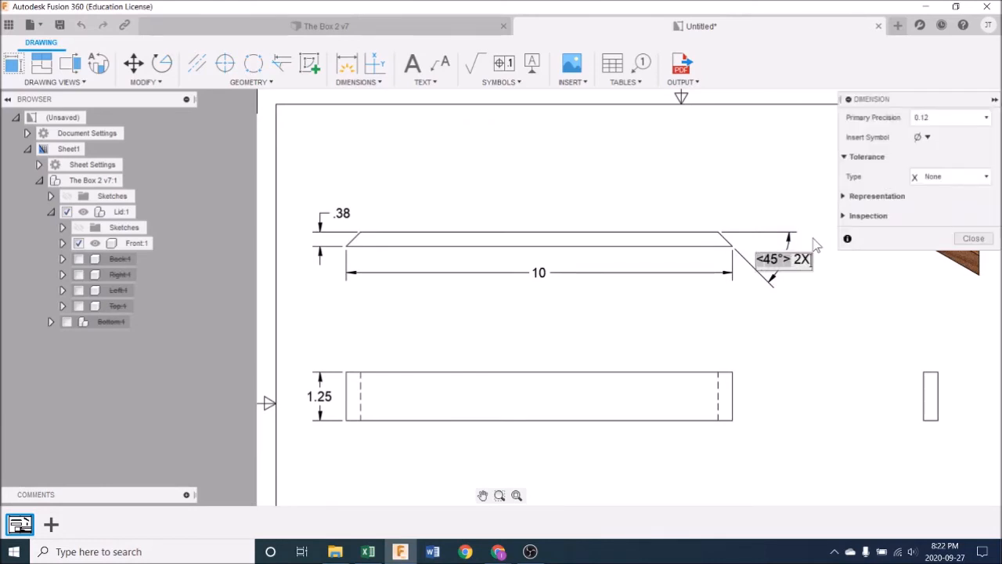
click(829, 315)
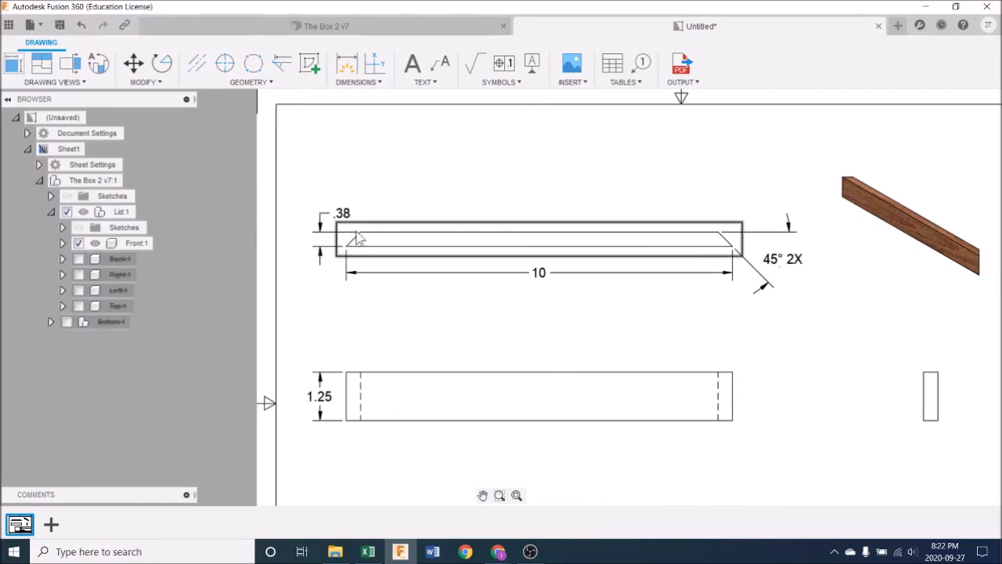
Step: Nudge the overall length dimension slightly further below the top view
scroll(469, 318, down, 1)
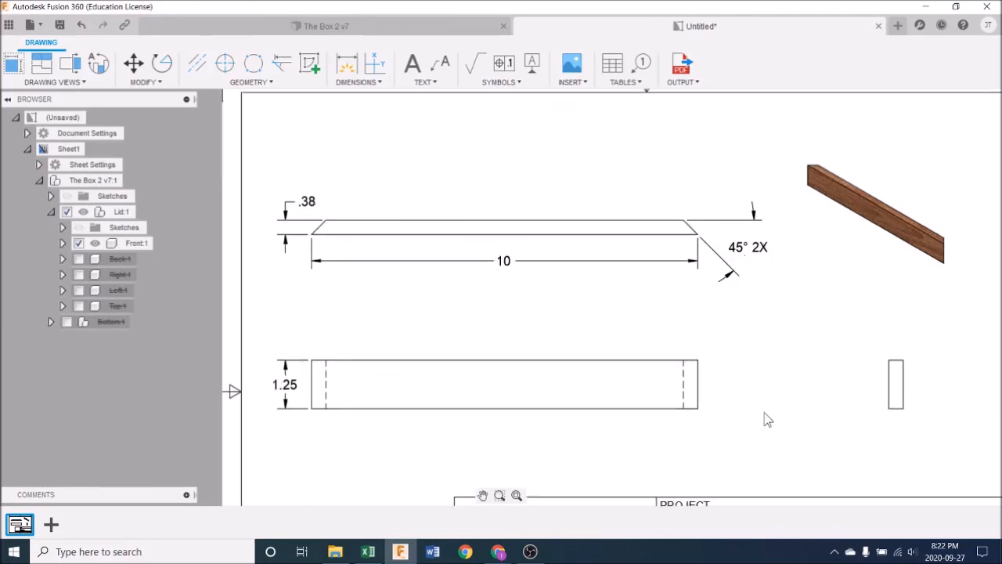
scroll(764, 414, down, 2)
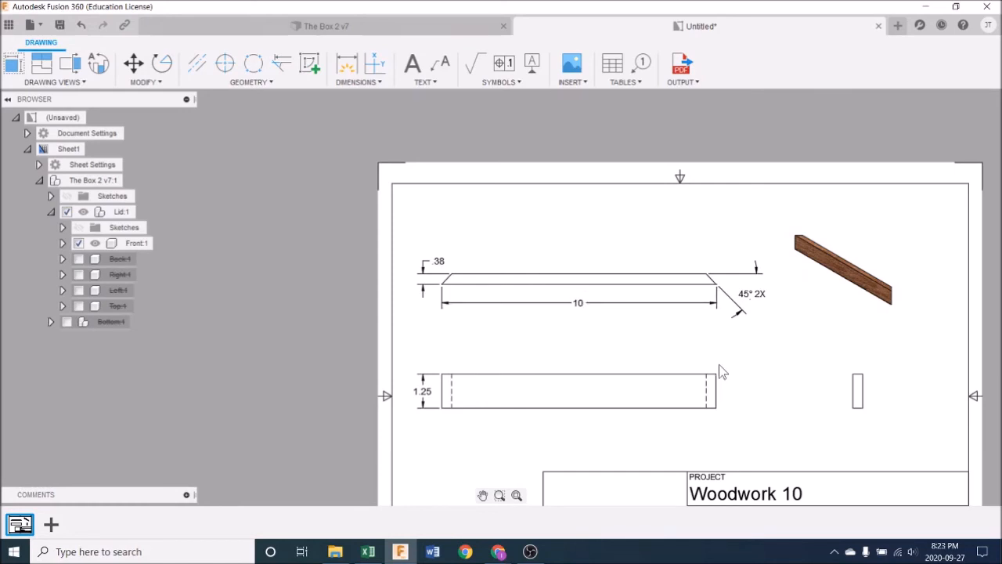
click(579, 303)
mouse_move(579, 303)
mouse_down()
mouse_move(580, 328)
mouse_move(579, 303)
mouse_up()
key(Escape)
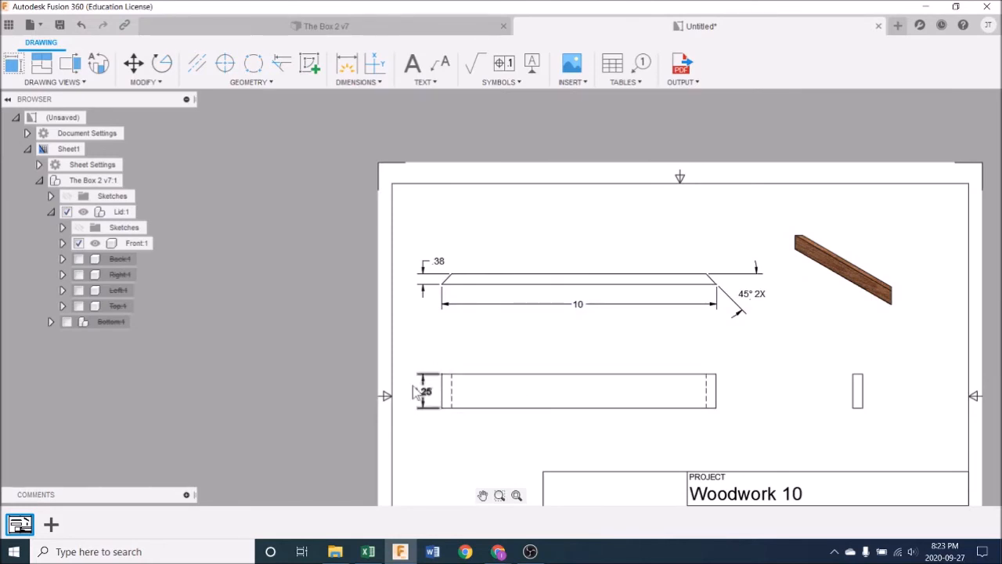
Step: Set the document's dimension format to Fractional with a linear precision of 1/16
scroll(416, 391, up, 5)
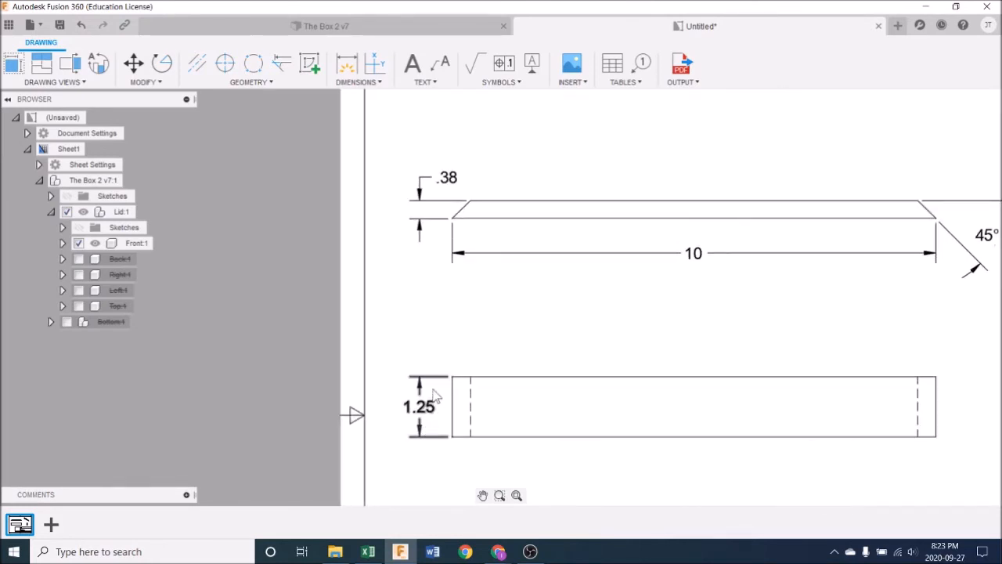
scroll(434, 407, down, 3)
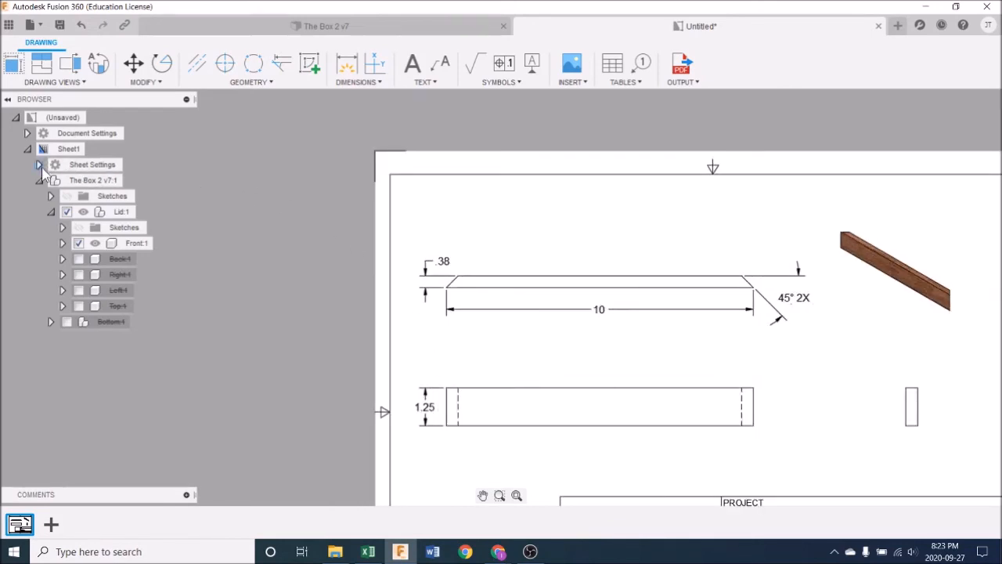
click(27, 133)
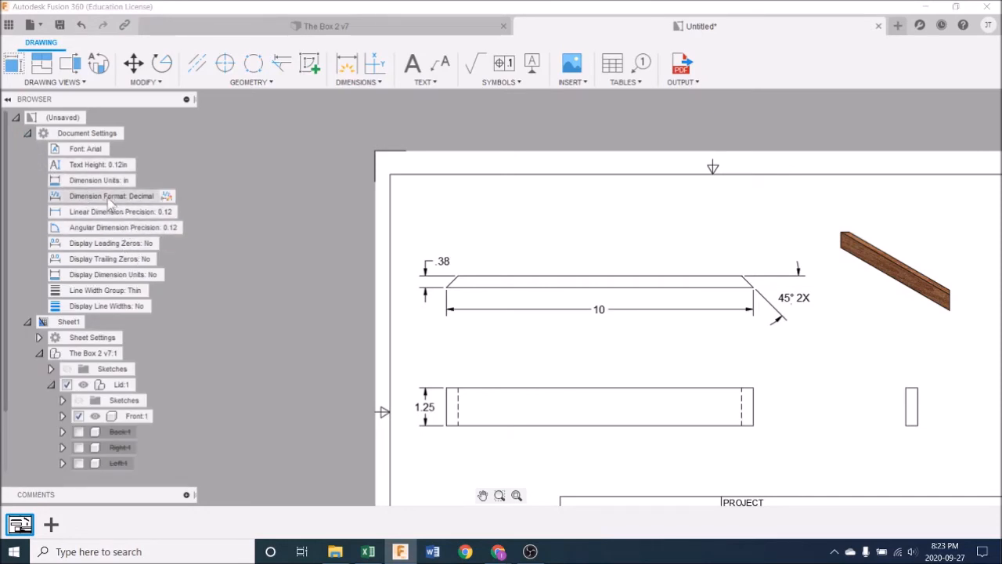
click(158, 200)
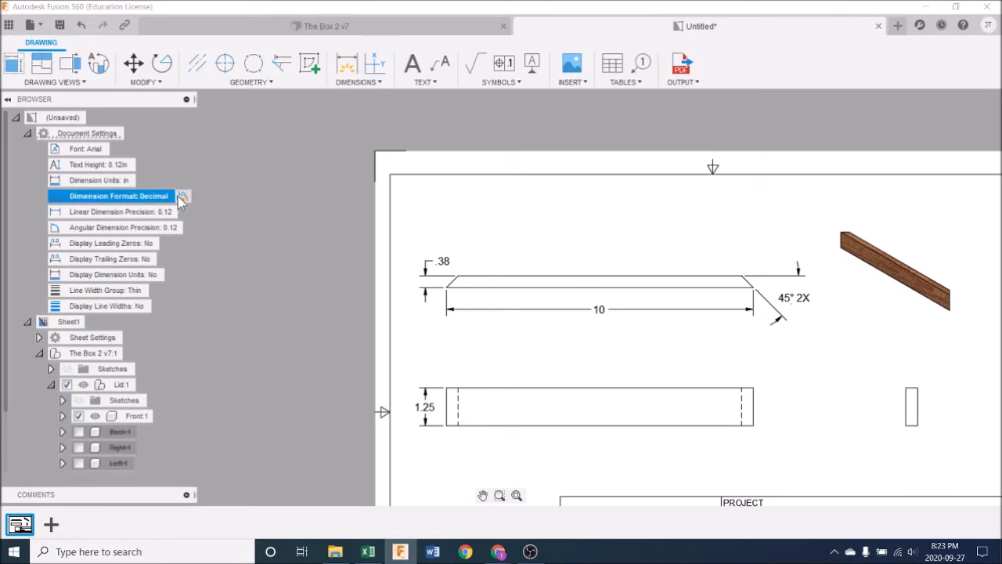
click(169, 200)
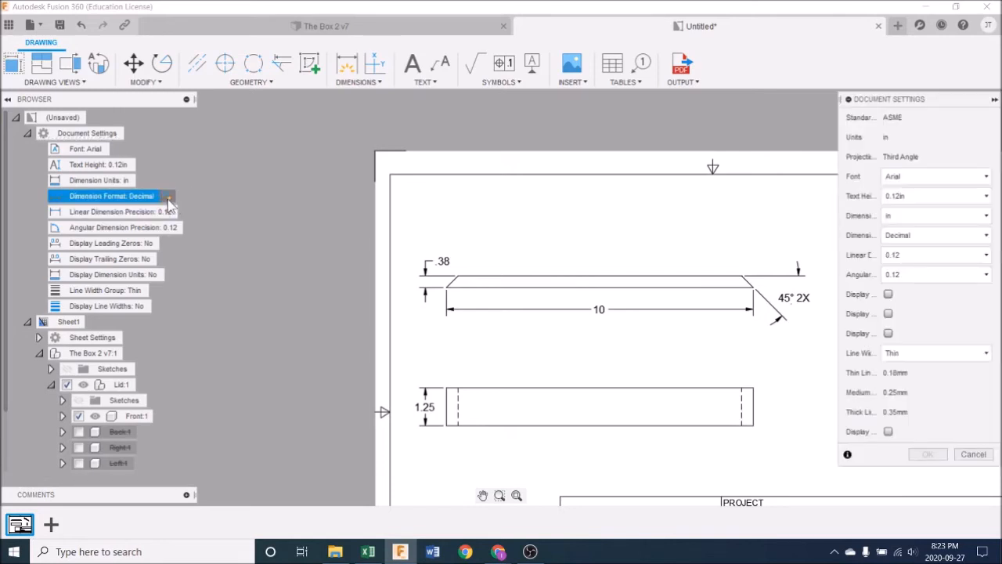
click(936, 235)
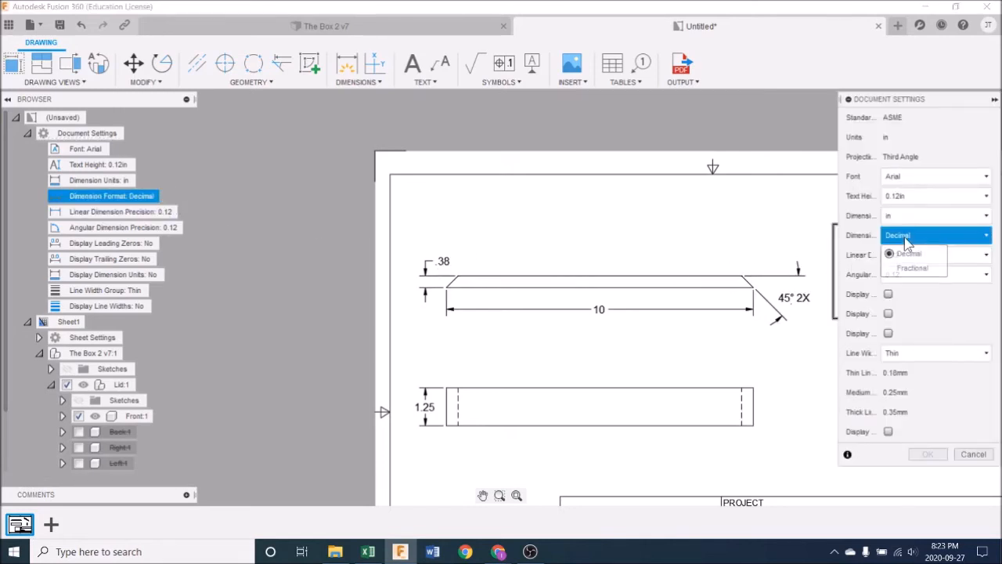
click(917, 266)
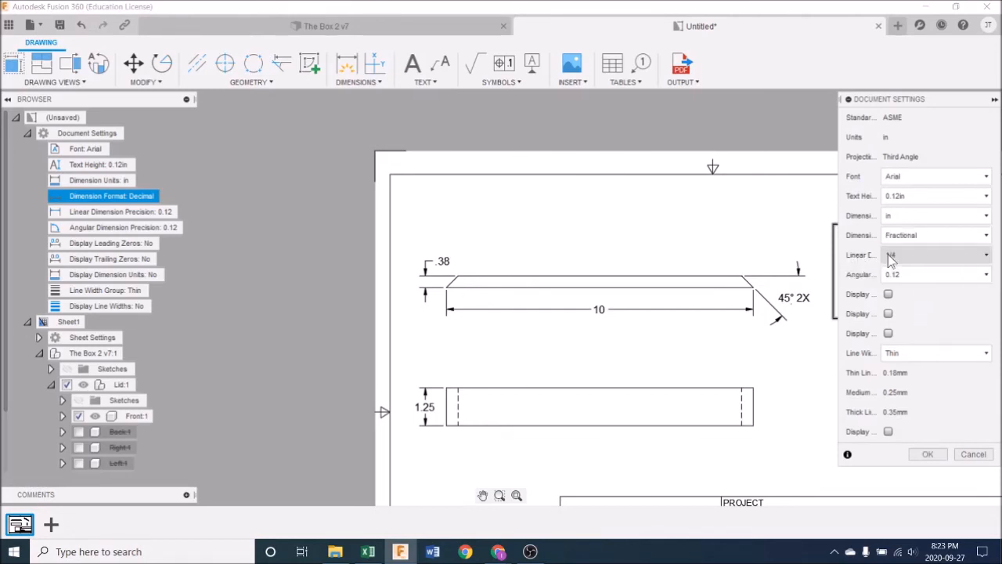
click(932, 260)
click(921, 328)
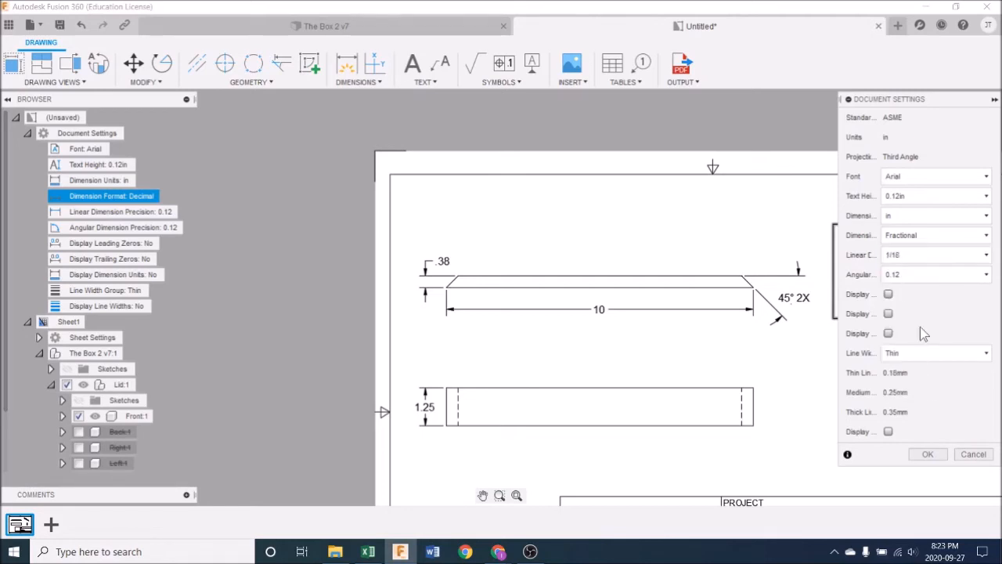
click(925, 456)
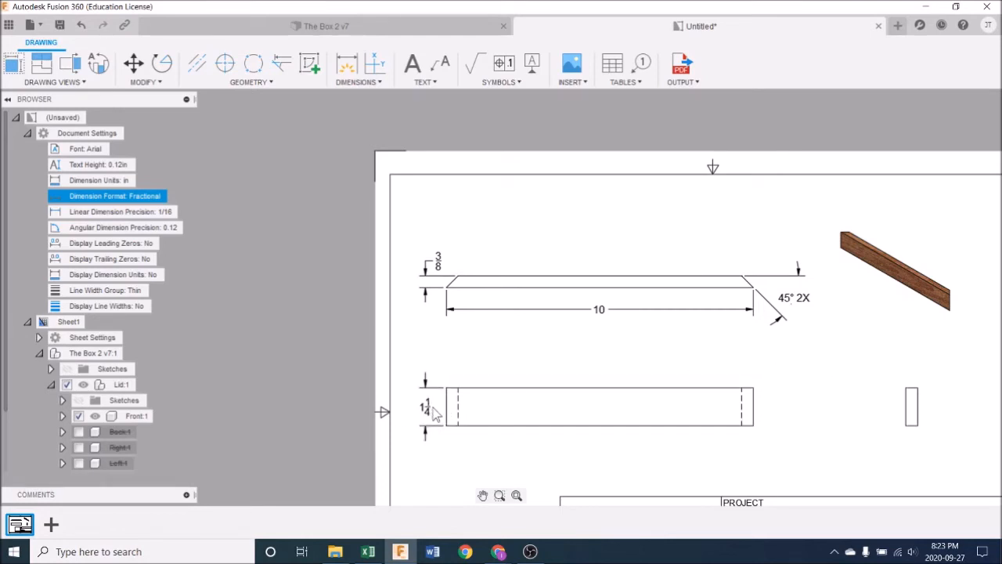
Step: Move the side view horizontally closer to the front view, keeping the two aligned
scroll(698, 366, down, 2)
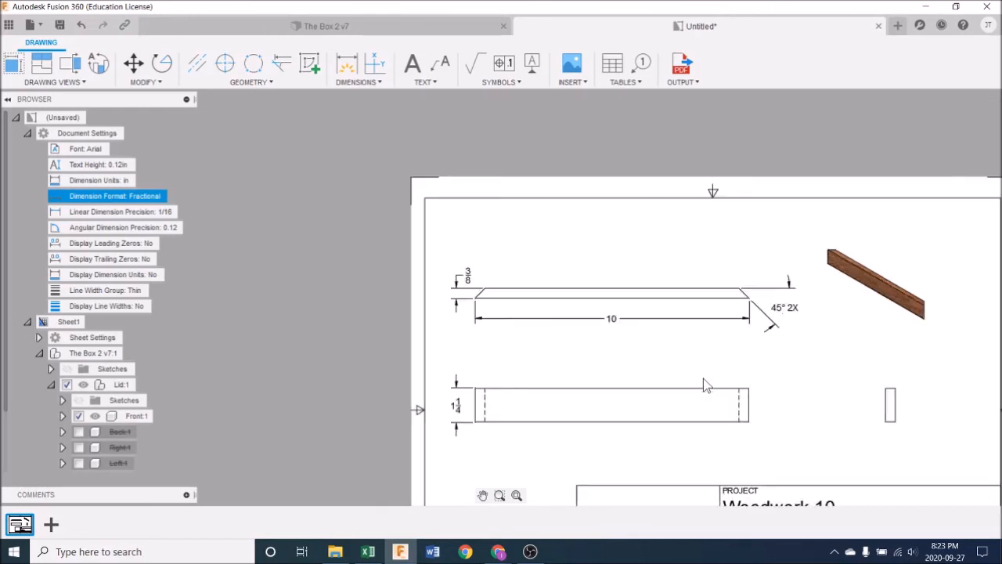
scroll(705, 384, down, 3)
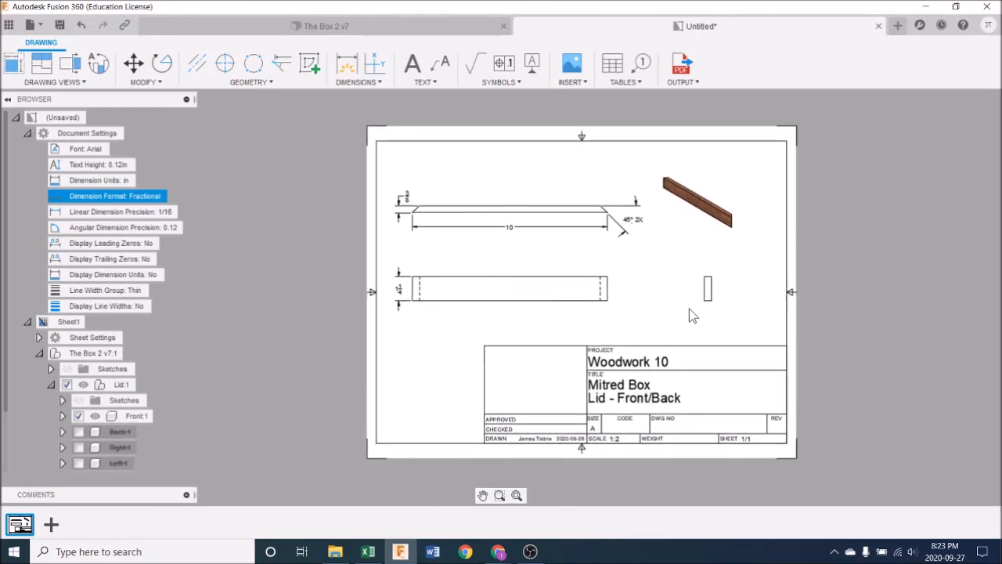
scroll(692, 314, up, 1)
click(520, 291)
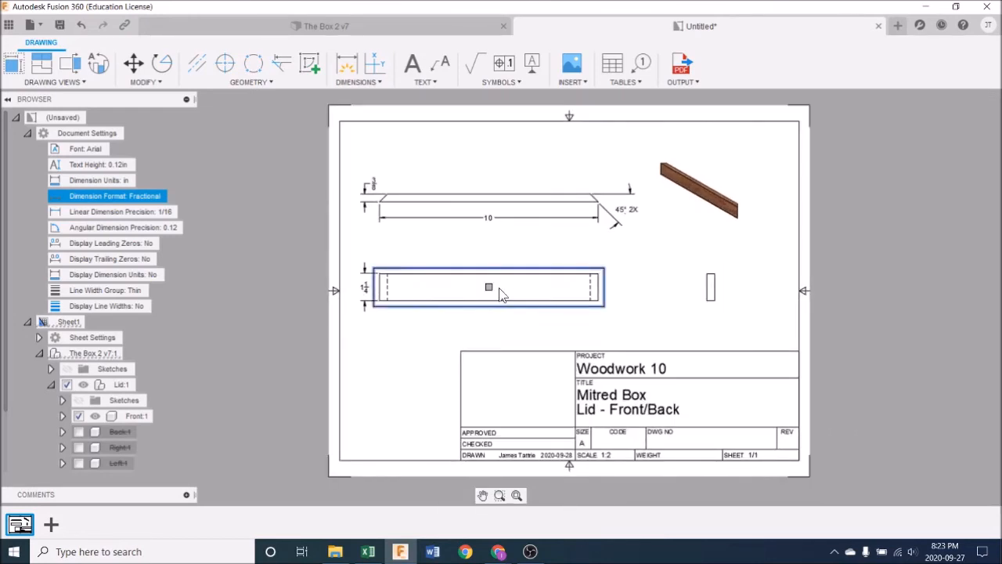
click(489, 286)
click(496, 290)
scroll(585, 321, up, 1)
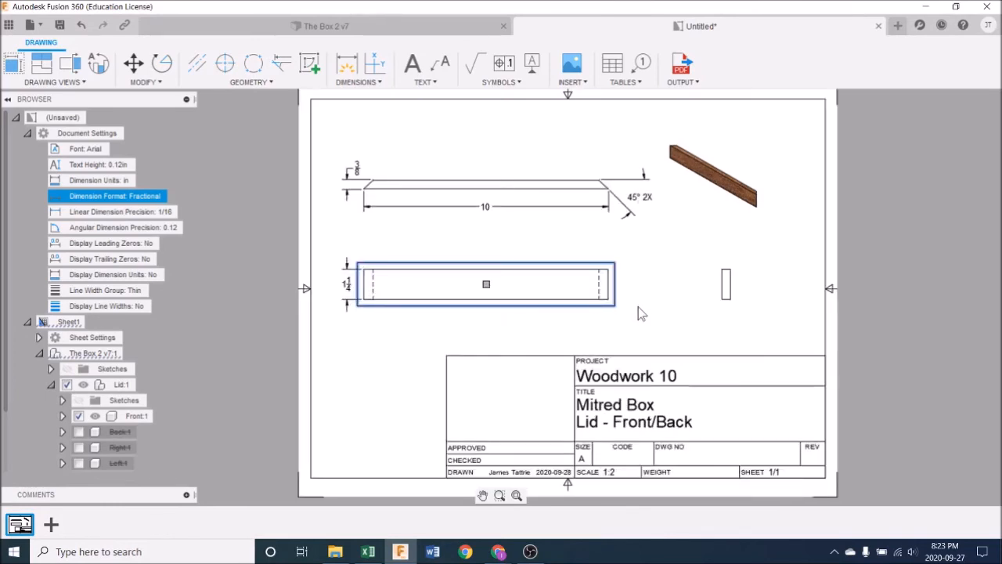
click(727, 288)
click(726, 288)
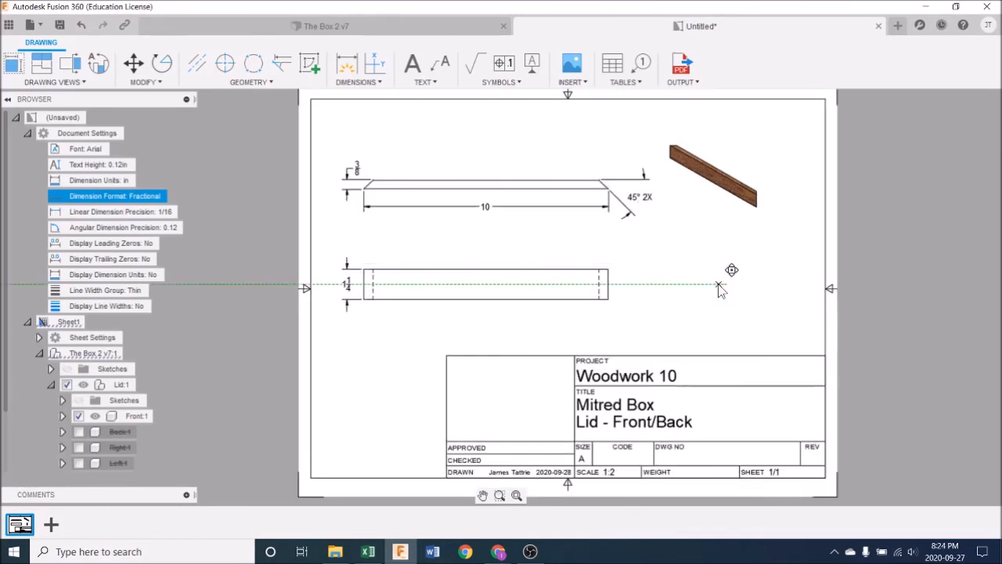
click(702, 288)
Step: Shift the front view slightly towards the side view, keeping it on the same horizontal line
click(488, 288)
click(488, 288)
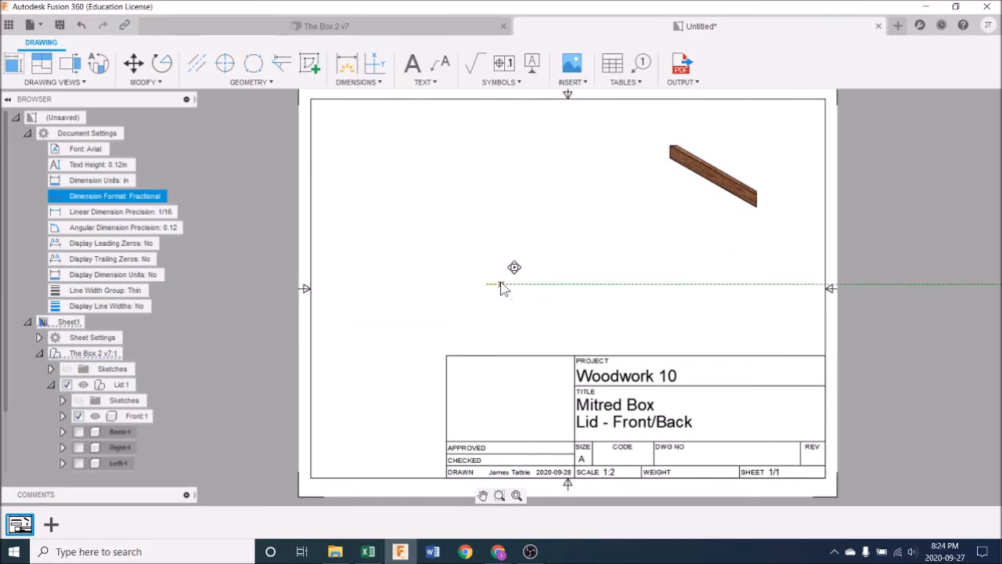
click(499, 283)
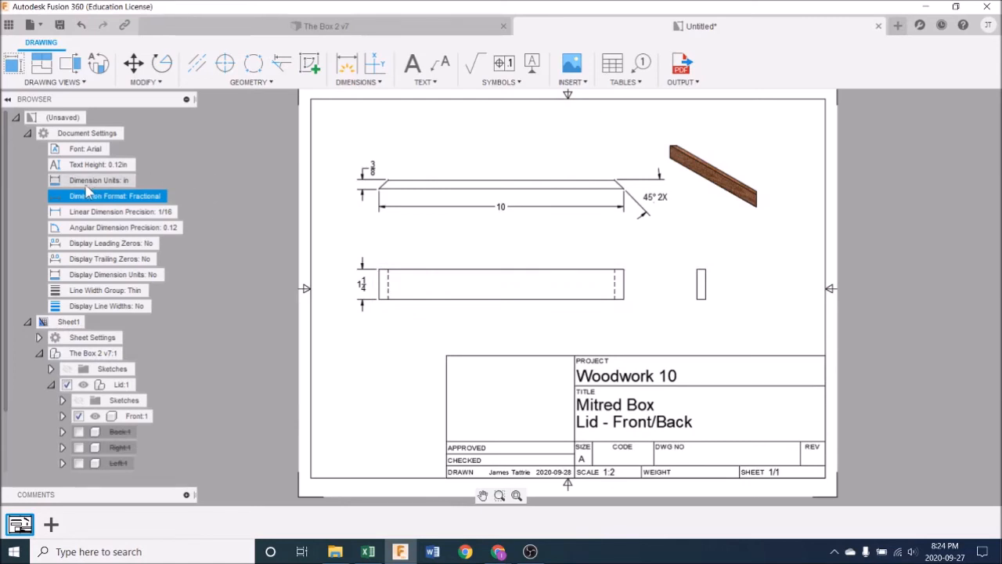
Step: Collapse the document settings, model and sheet branches of the browser, and glance at the box design before returning to the drawing
click(28, 134)
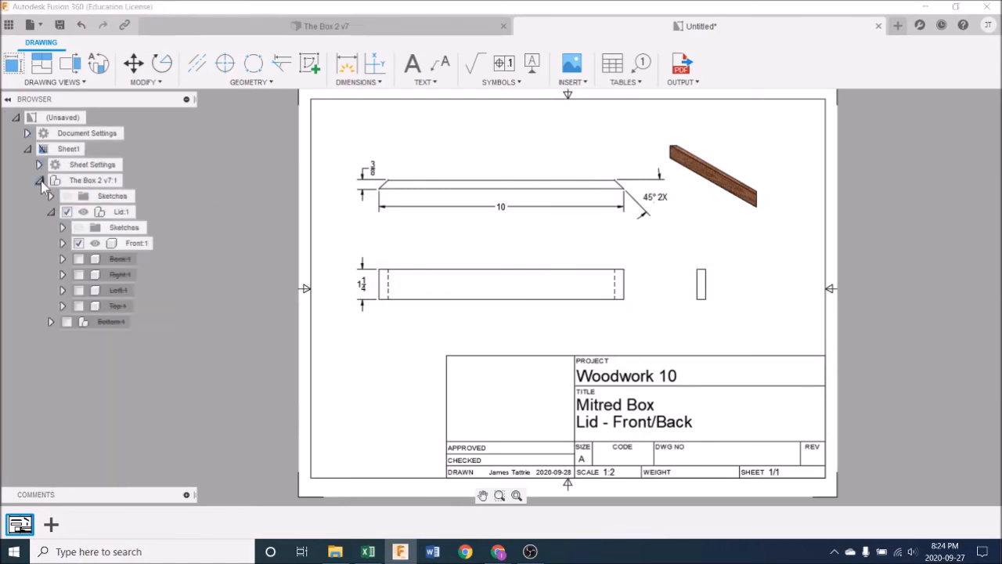
click(39, 181)
click(27, 149)
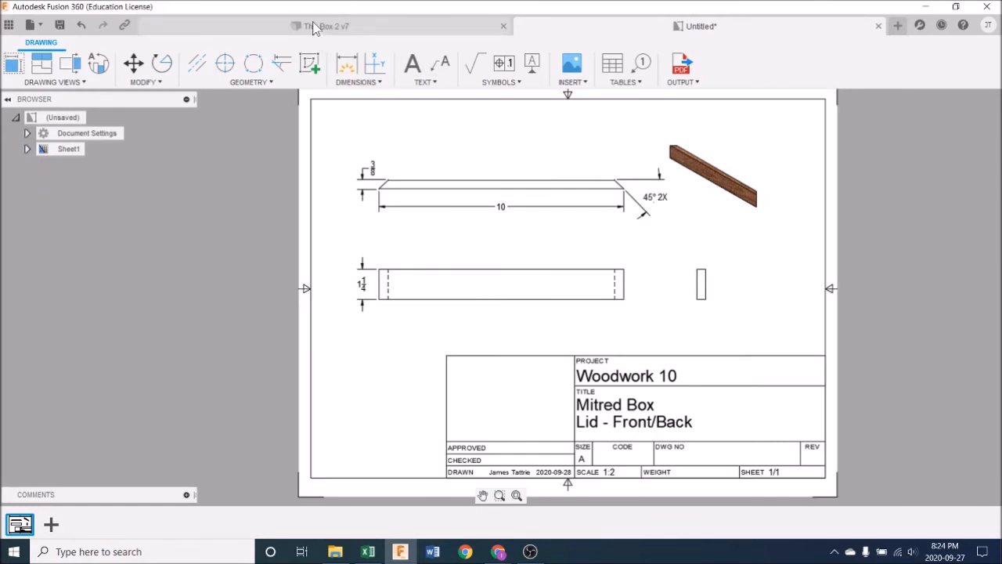
click(355, 31)
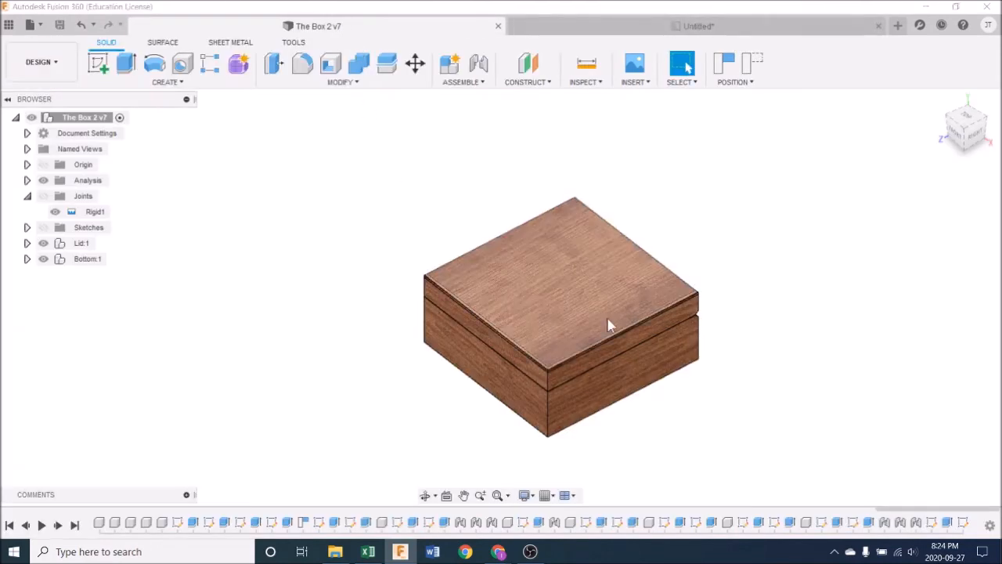
click(689, 27)
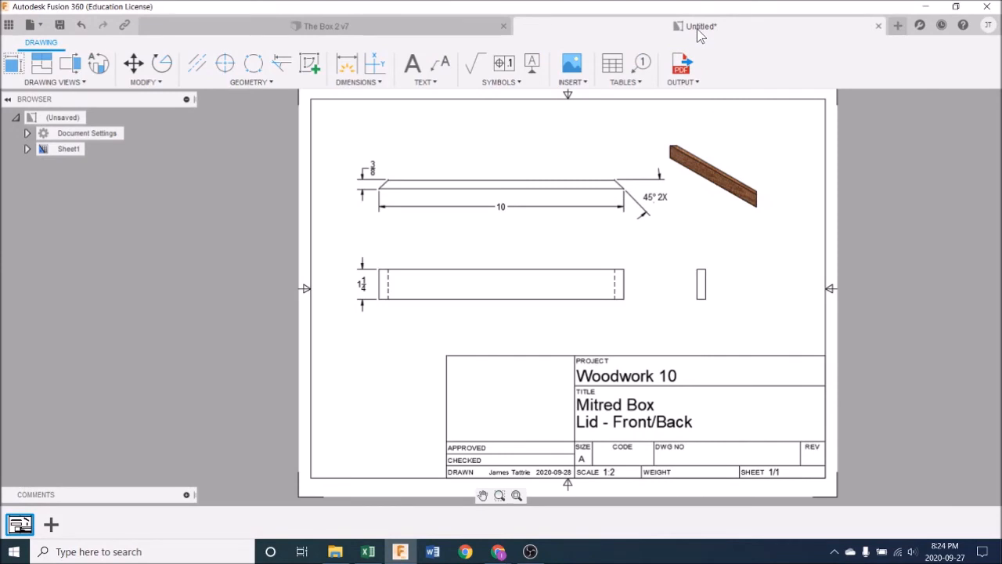
Step: Save the drawing as The Box 2 Drawing with the version description User Saved, and check it among the Mitred Box project files
click(60, 26)
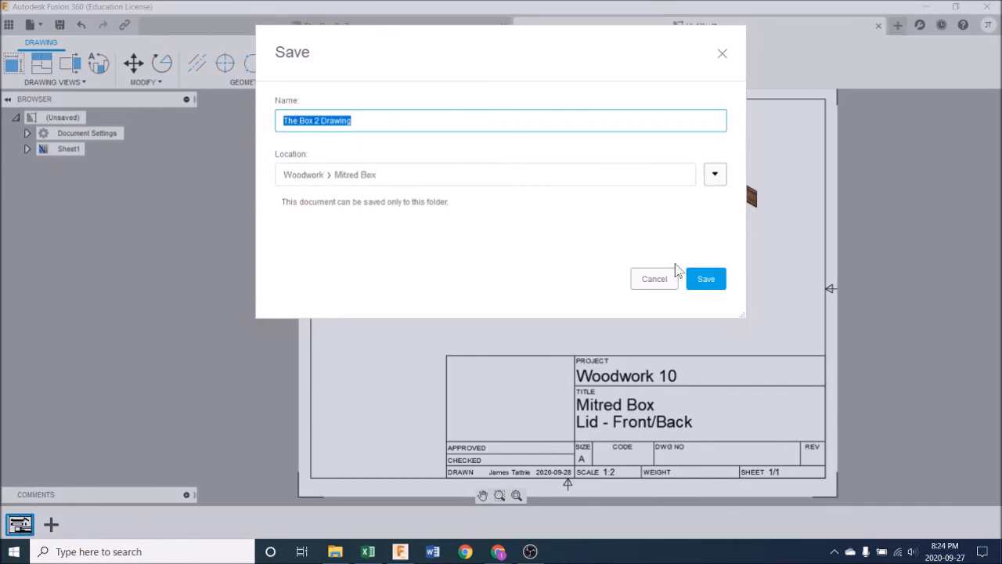
click(717, 281)
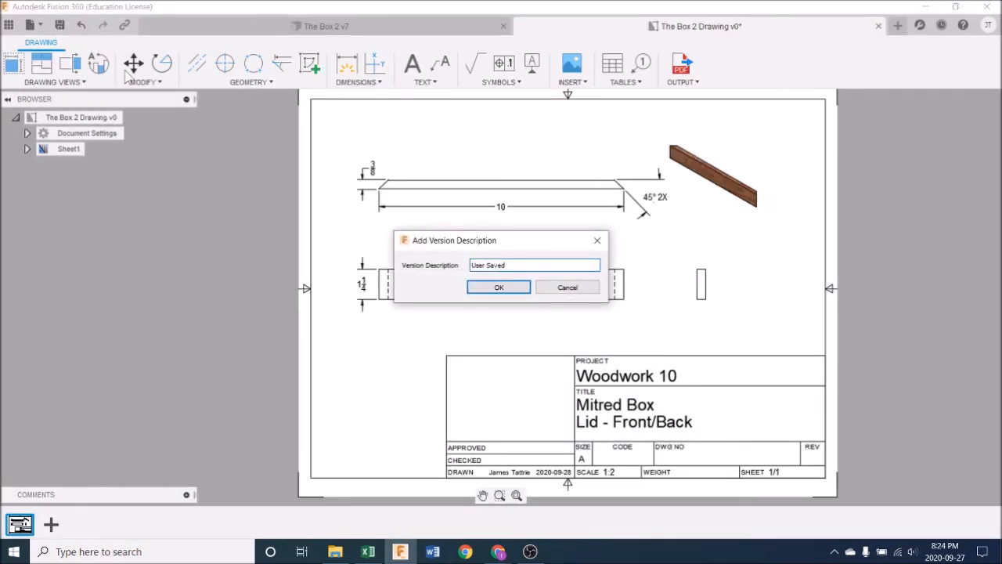
click(498, 288)
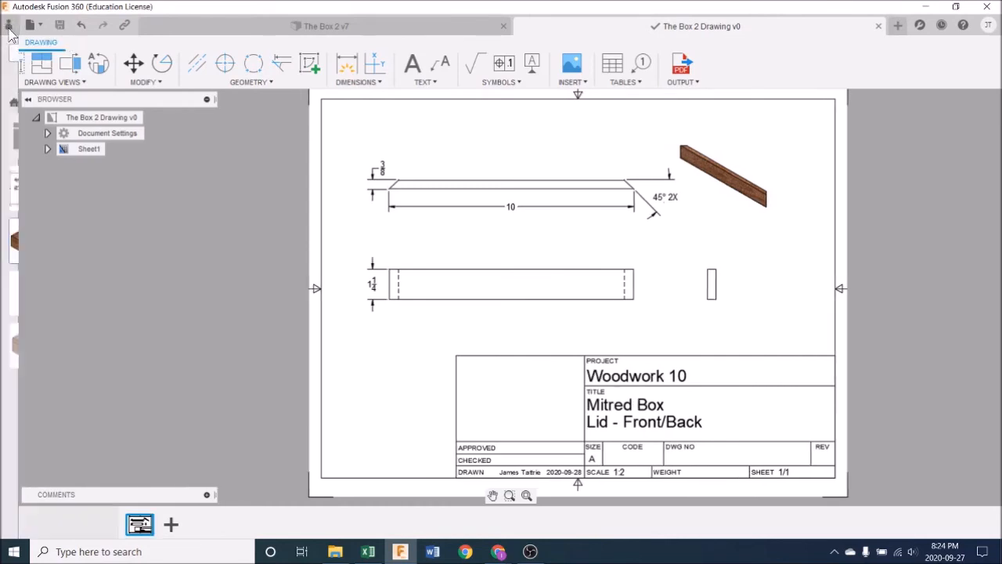
click(9, 26)
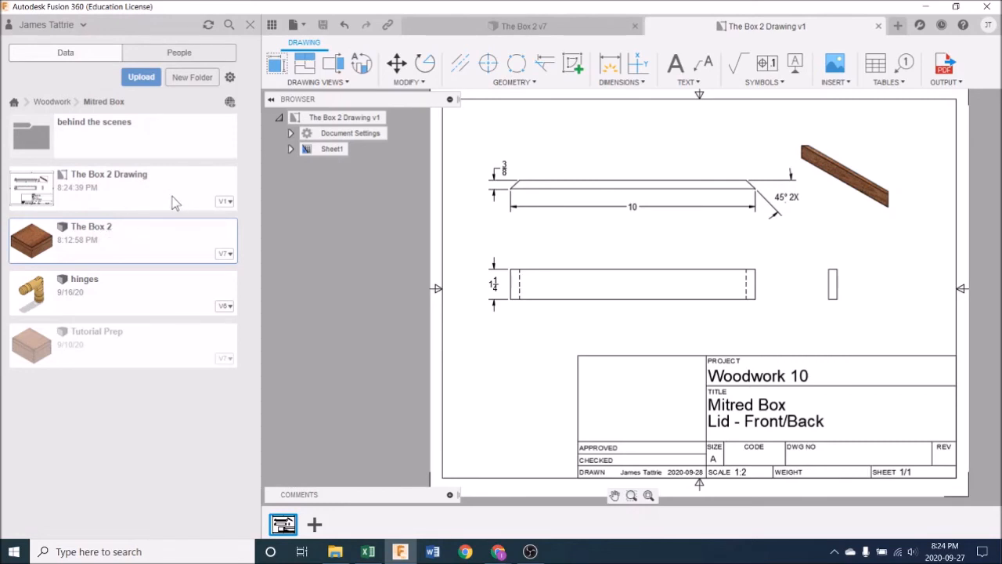
click(250, 24)
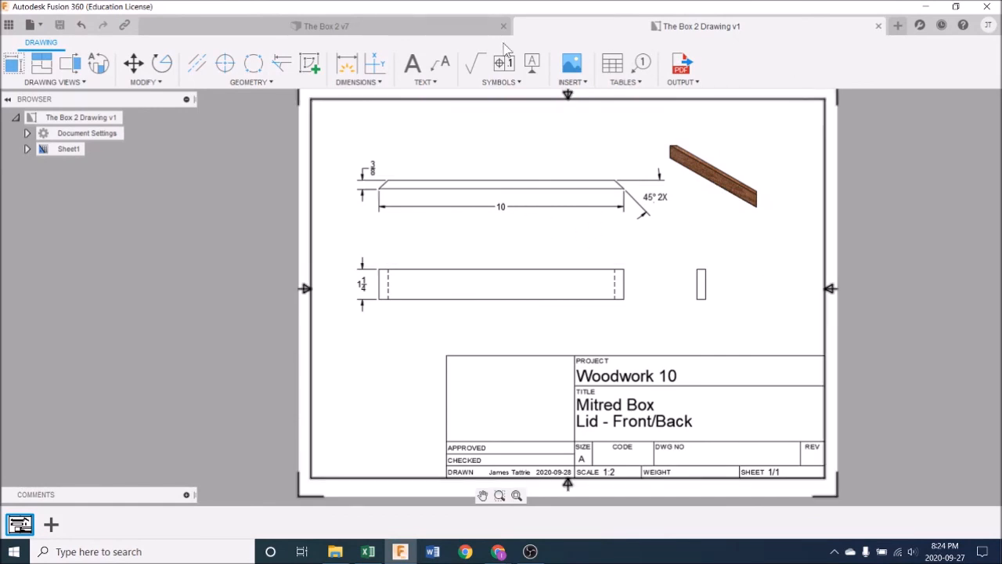
Step: Compare the box design with its drawing by switching between the two documents
click(396, 26)
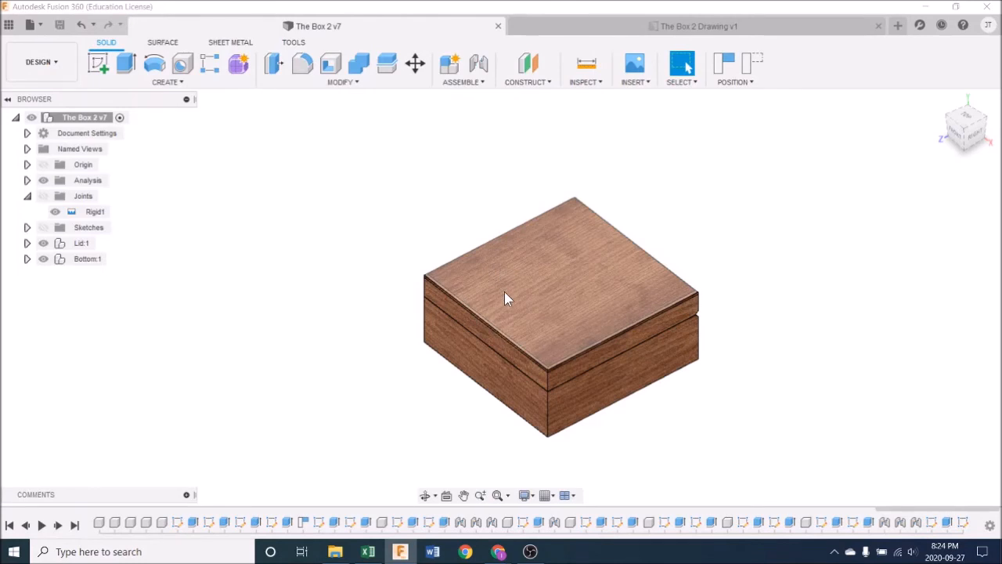
click(652, 26)
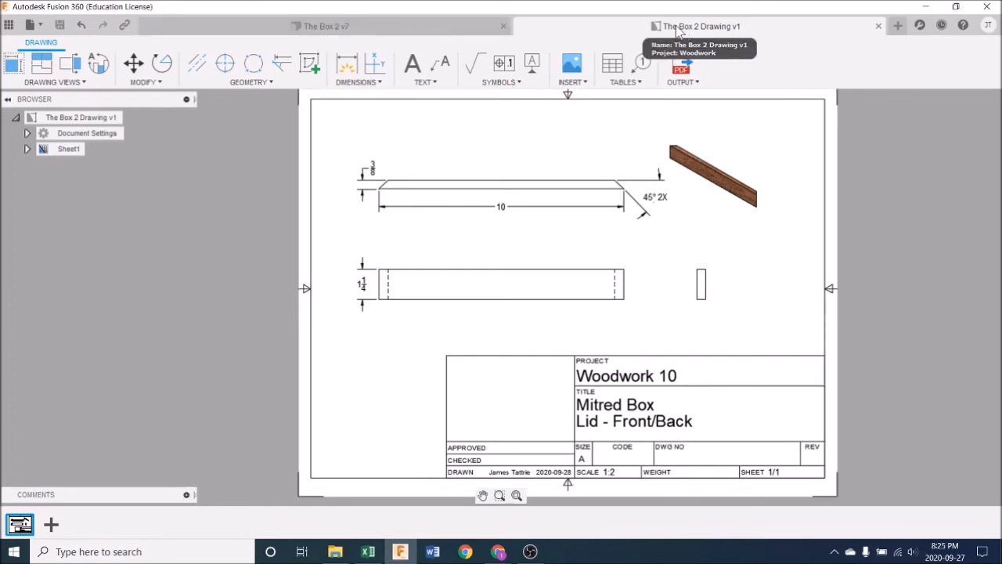
click(439, 29)
scroll(501, 307, up, 1)
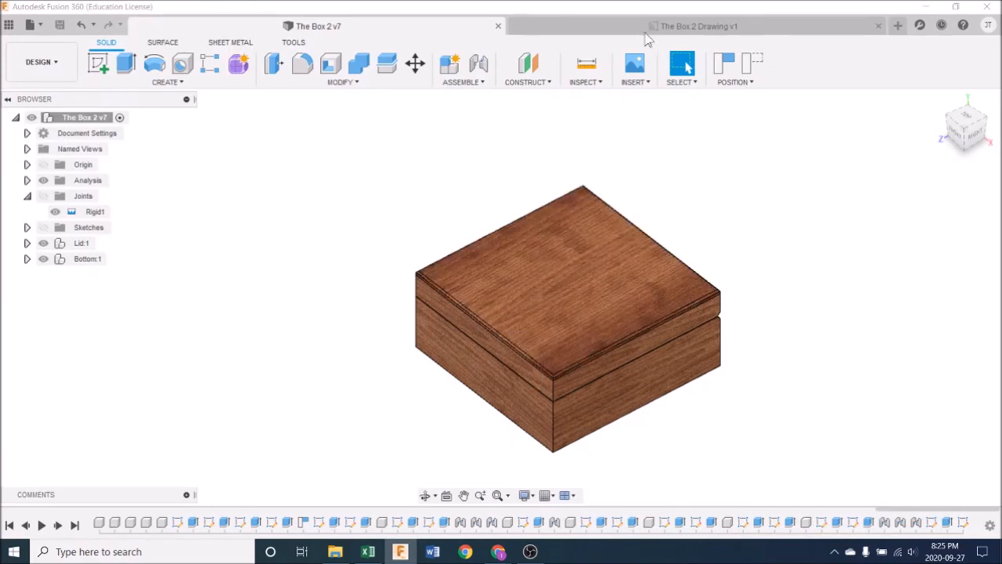
Step: Add a second sheet to The Box 2 Drawing and change the second title line in its title block to "Lid - Left/Right Side"
click(665, 26)
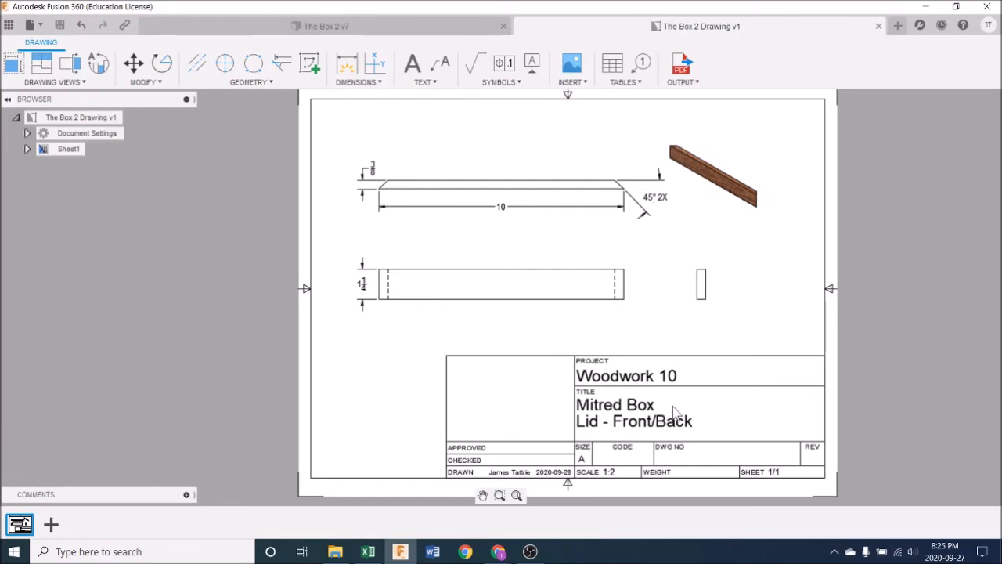
click(51, 526)
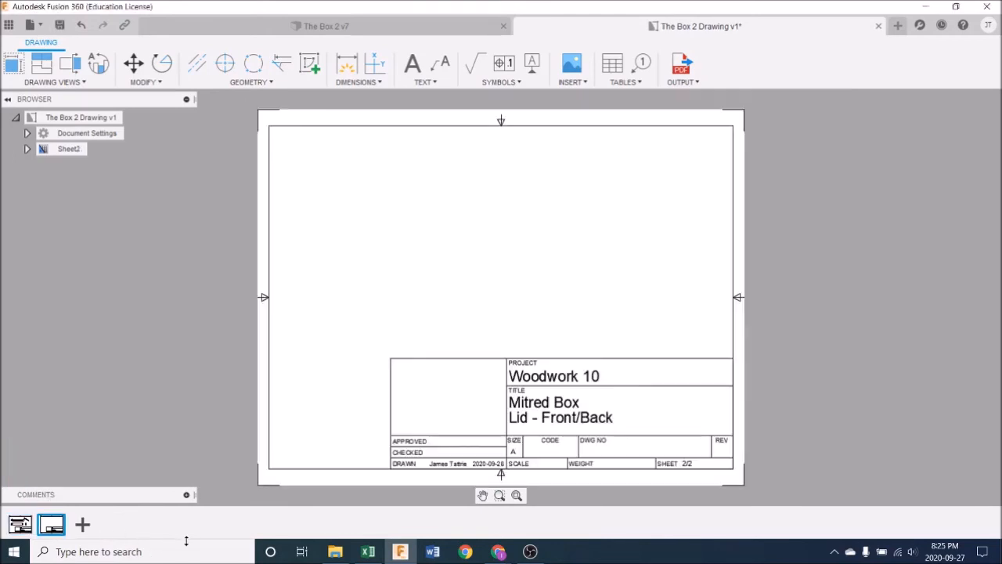
double_click(577, 416)
click(598, 311)
drag(611, 313, 465, 294)
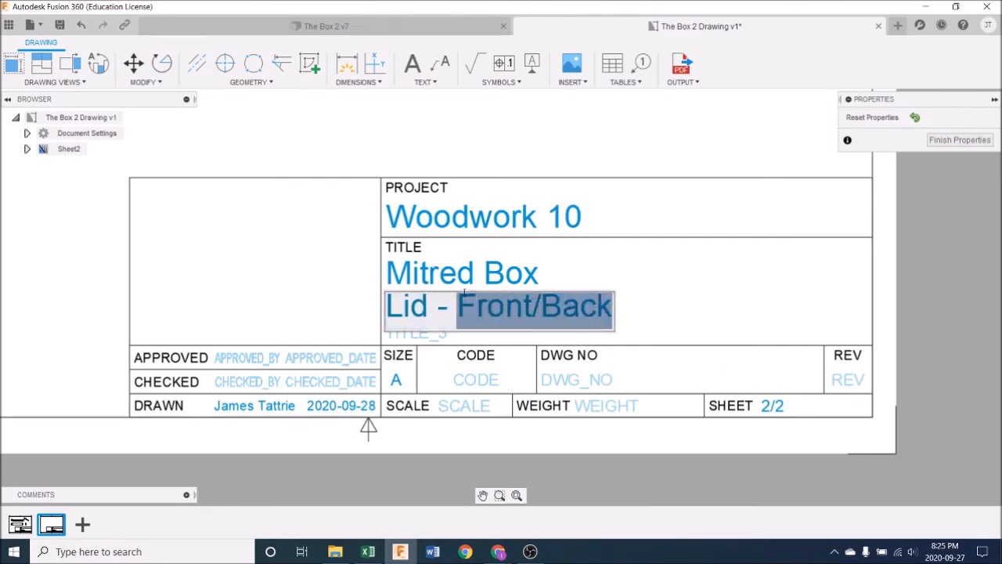
text(Le)
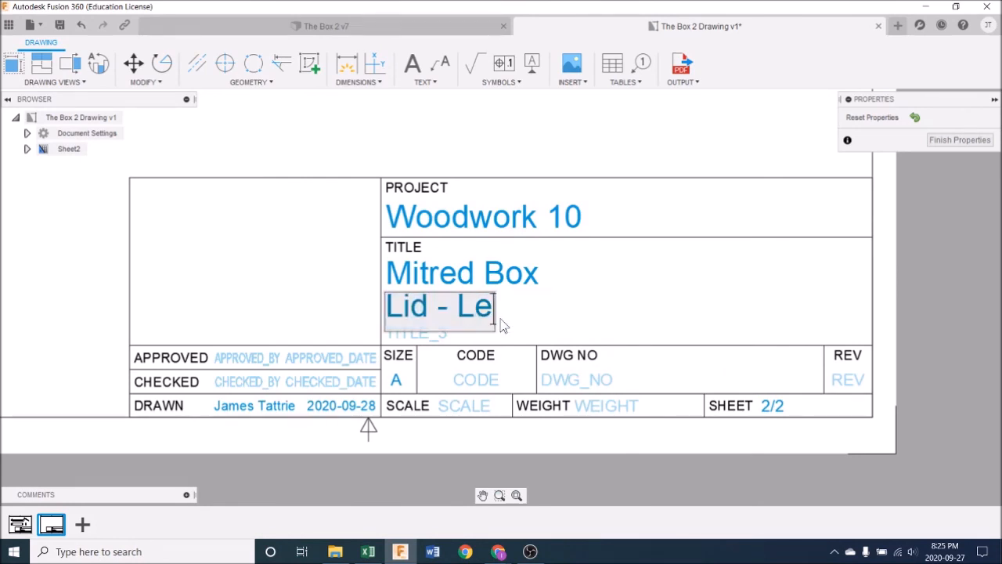
text(ft/Right)
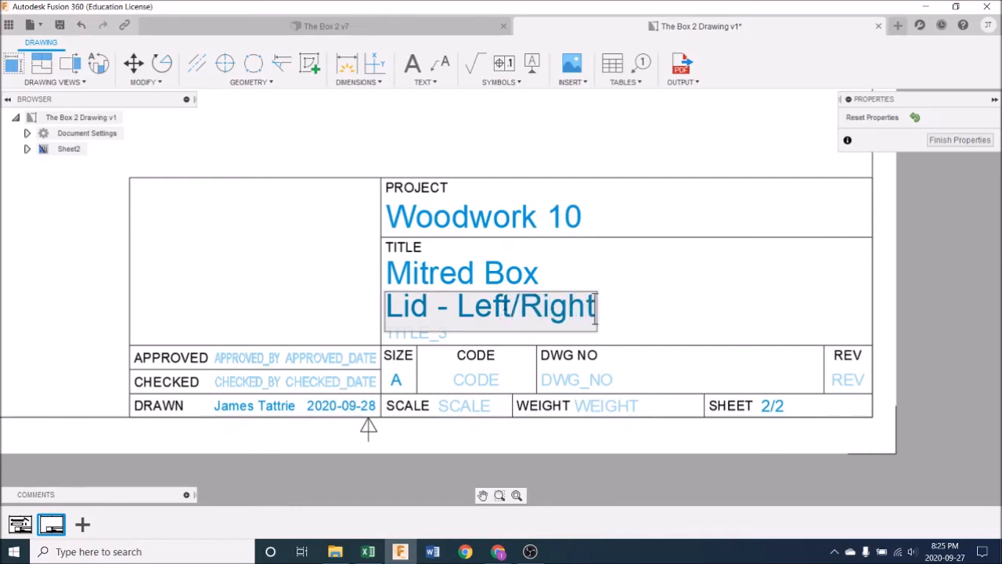
text( Side)
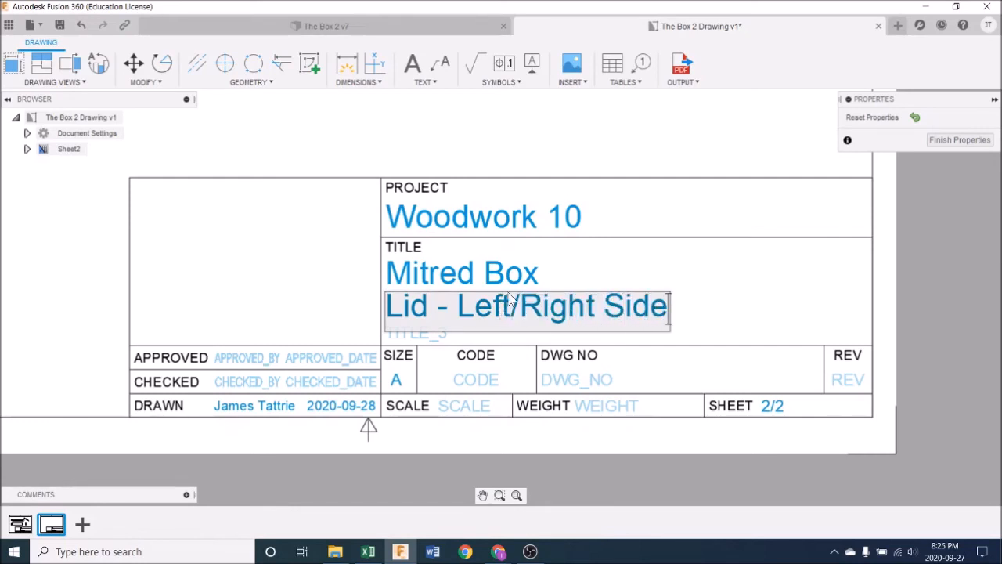
click(666, 286)
scroll(662, 286, down, 4)
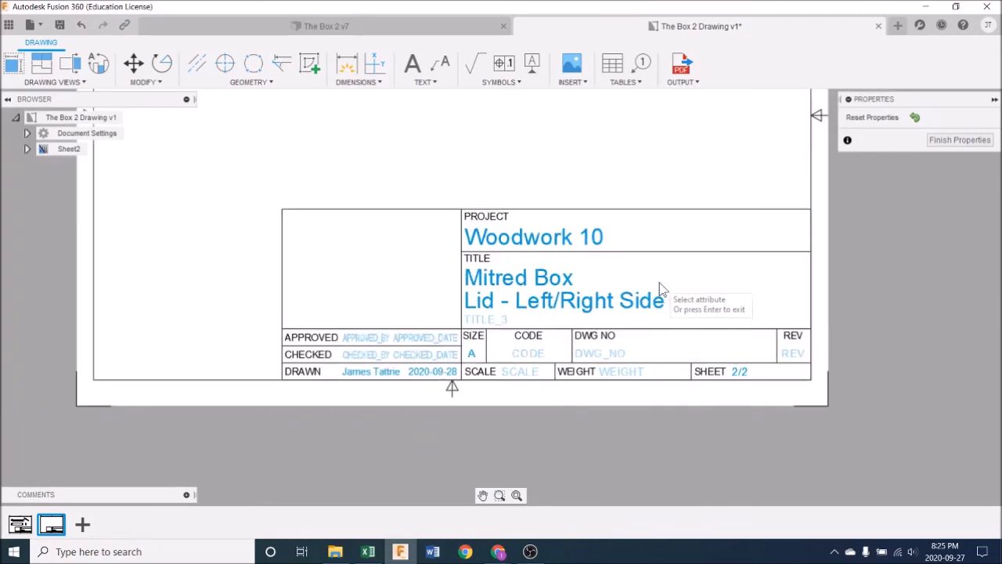
mouse_move(600, 266)
middle_down()
mouse_move(660, 347)
mouse_move(630, 376)
middle_up()
click(949, 140)
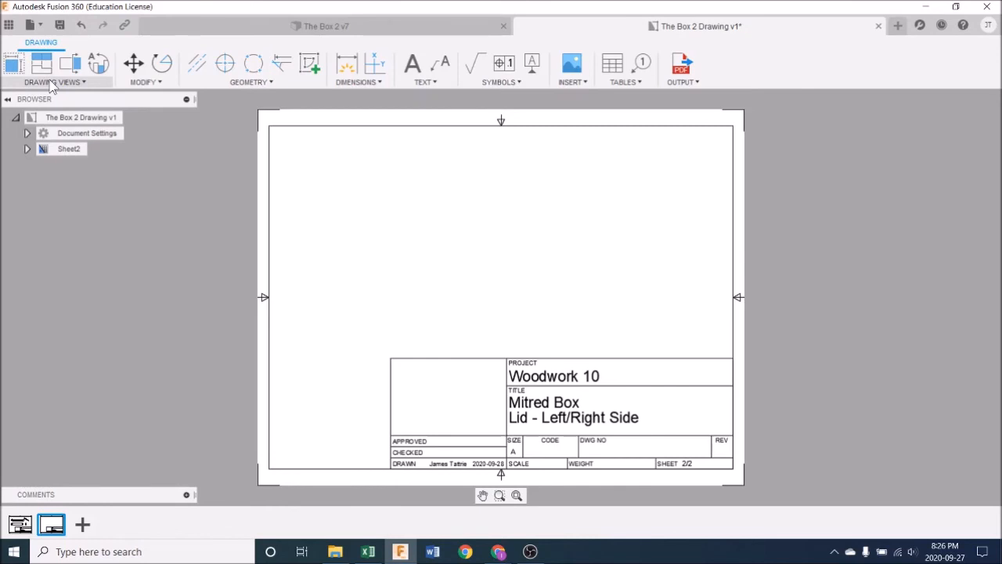
Step: Place a base view of the box on the new sheet with Right orientation and a 1:2 scale
click(21, 69)
click(22, 69)
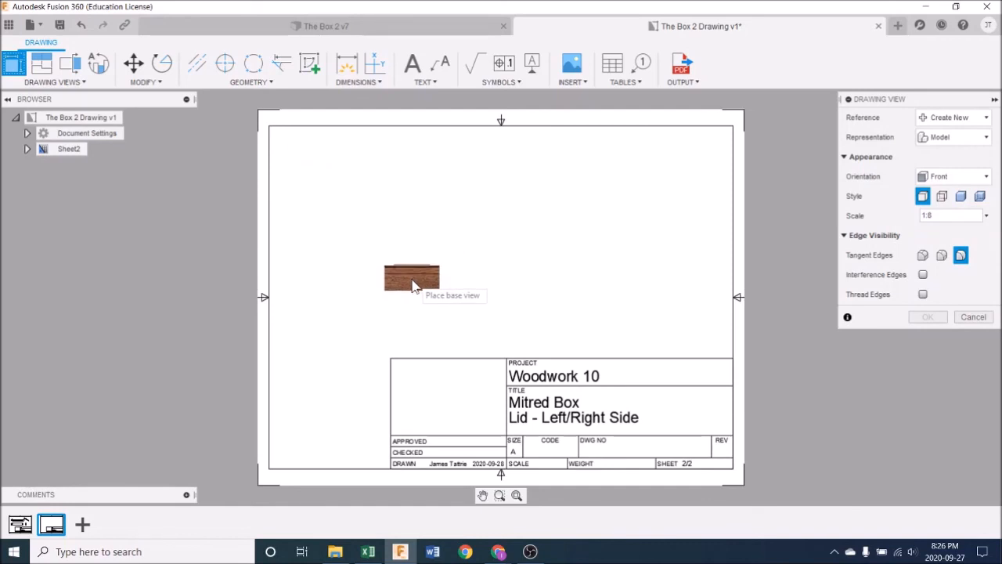
click(413, 287)
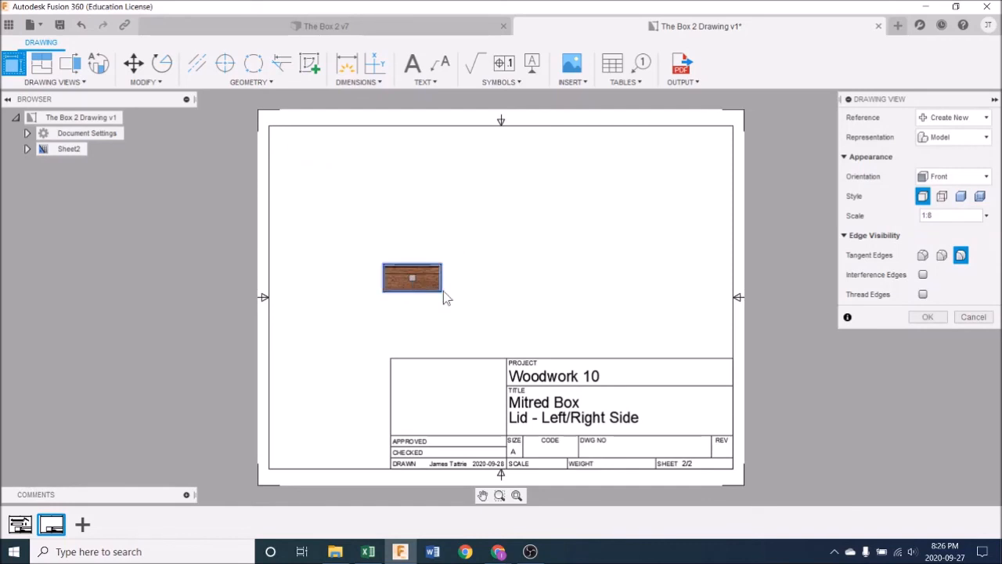
click(986, 178)
click(959, 222)
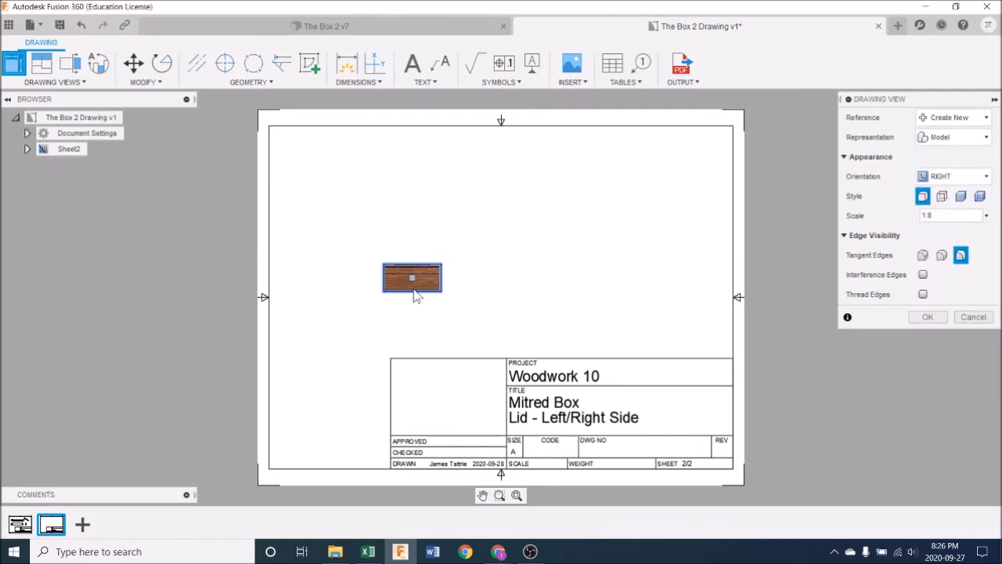
scroll(415, 291, up, 2)
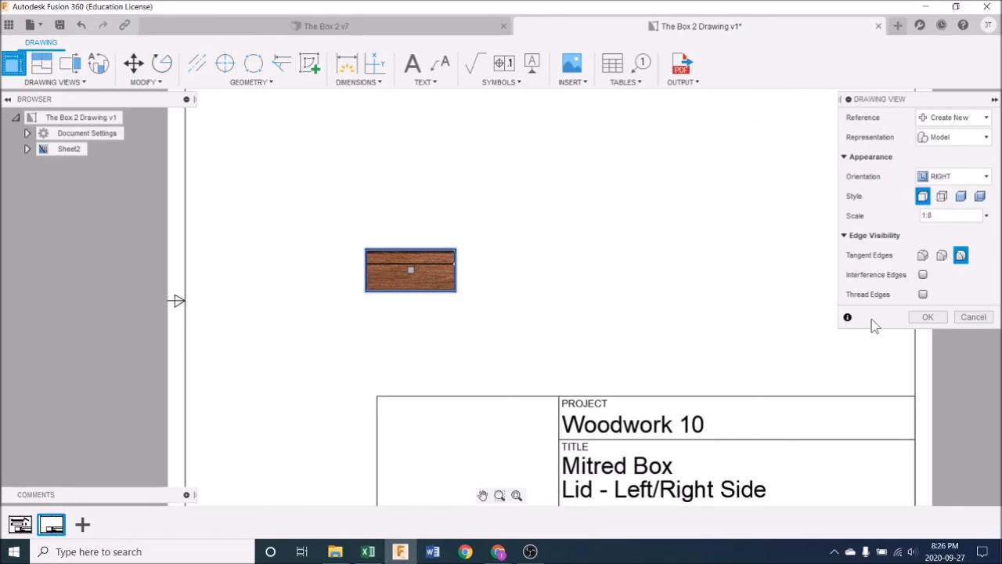
click(985, 216)
click(937, 95)
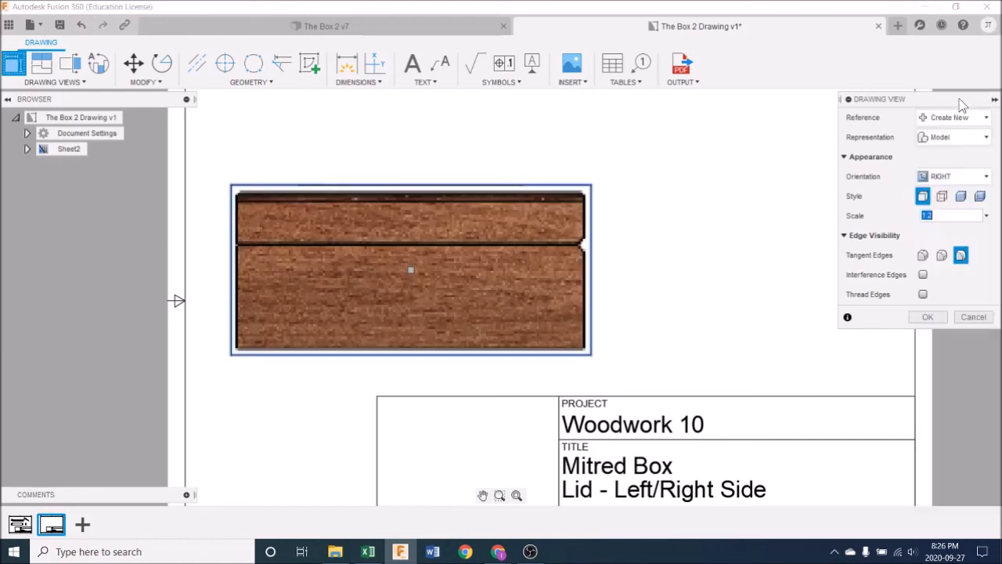
scroll(764, 270, down, 3)
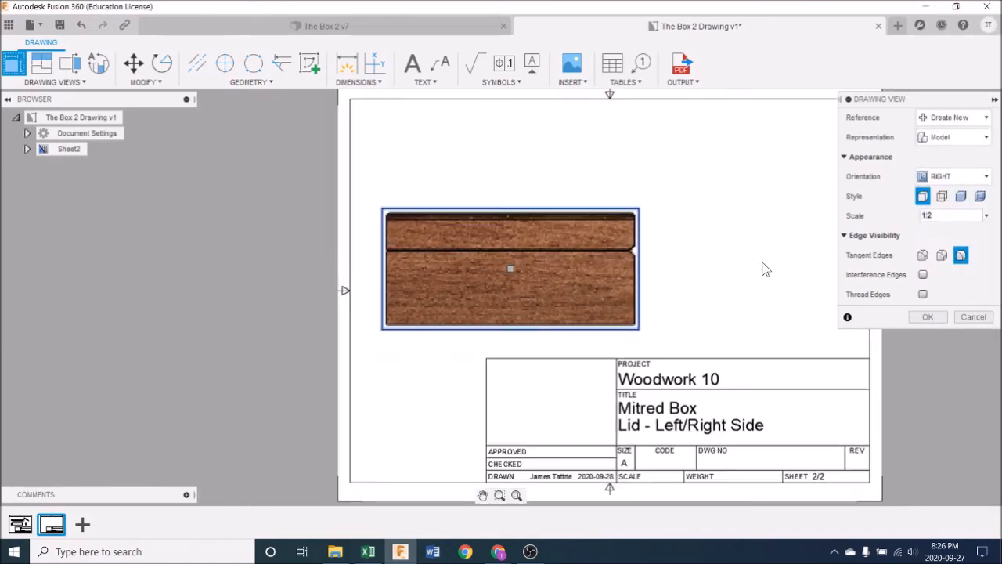
click(928, 317)
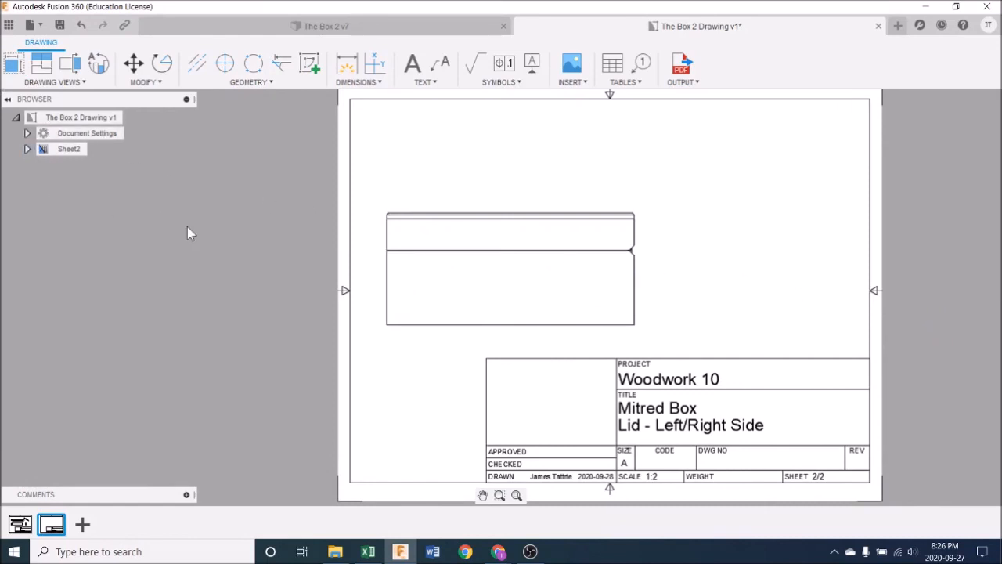
Step: Exclude the Bottom component and the lid's Front, Back, Left and Top parts from the base view, keeping only the lid's Right part
click(26, 148)
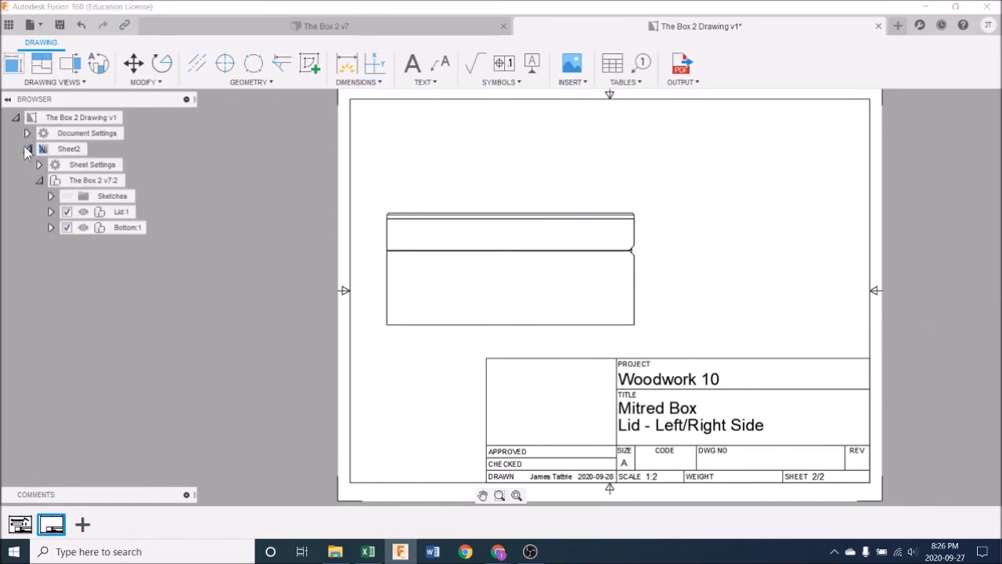
click(110, 227)
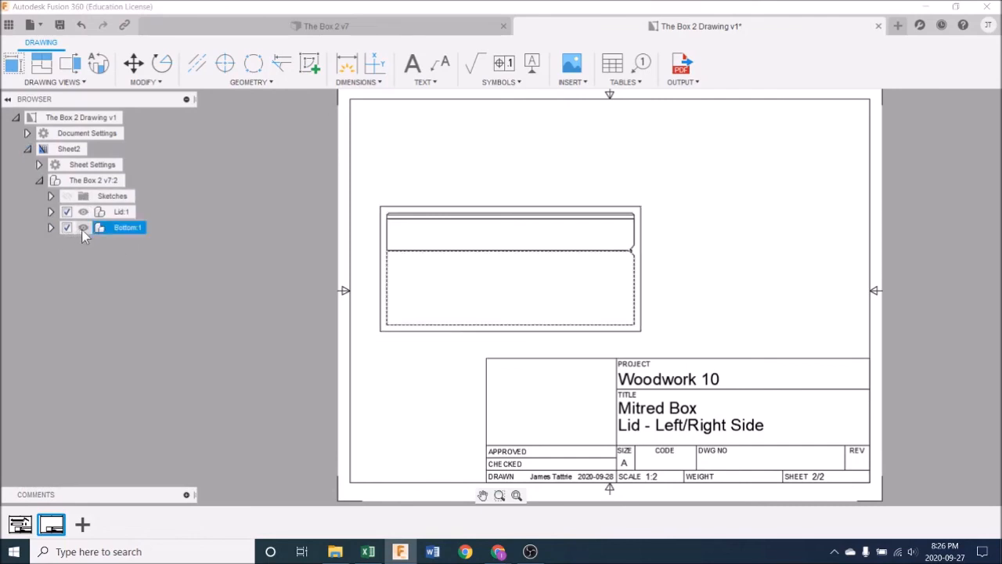
click(82, 228)
click(66, 227)
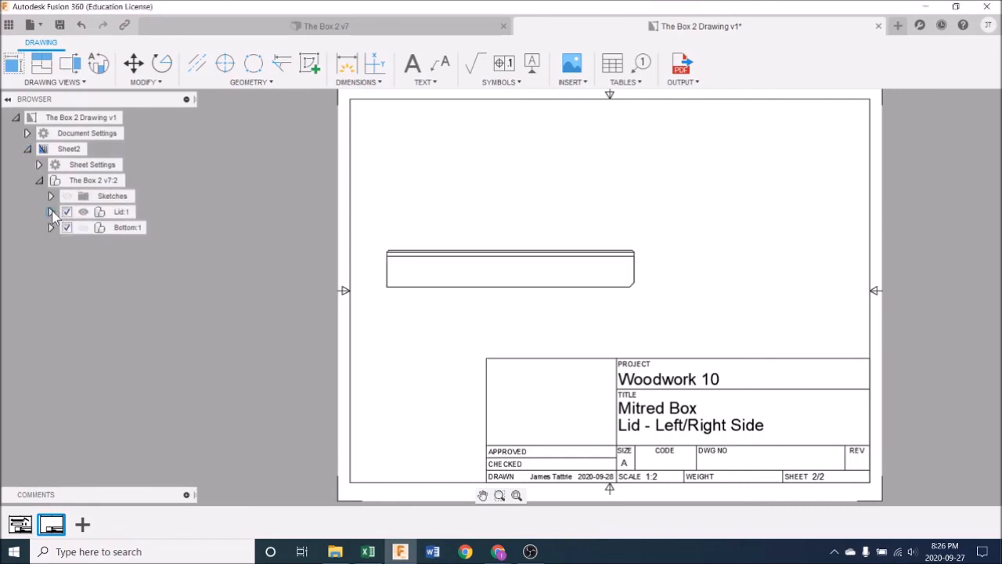
click(51, 212)
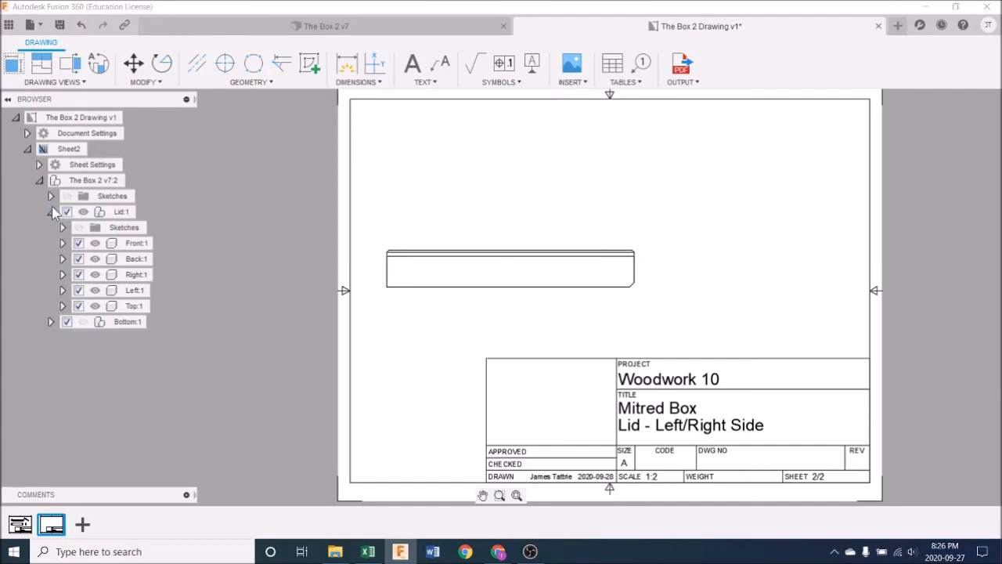
click(79, 306)
click(78, 290)
click(78, 258)
click(78, 243)
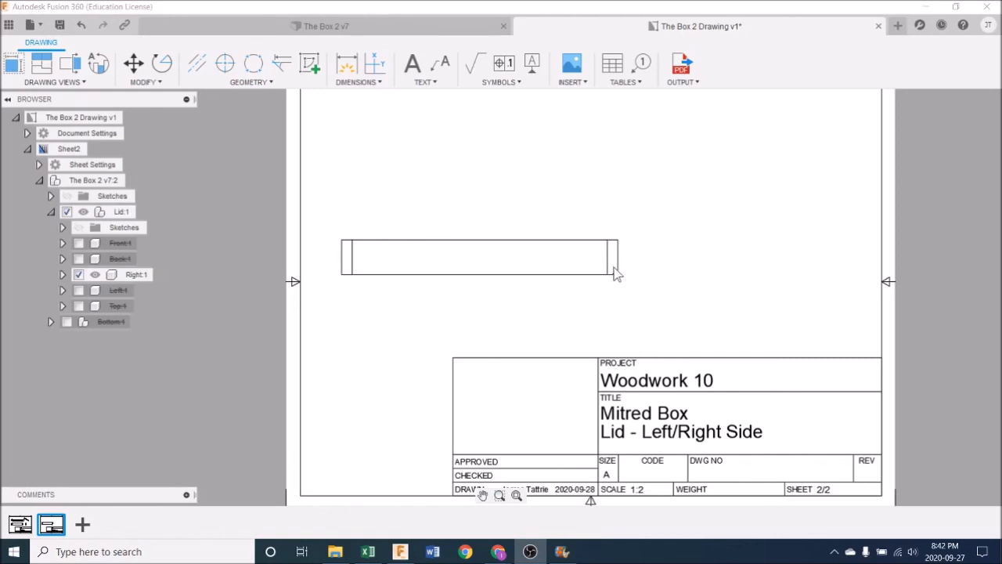
Step: Project a top view, a side view and an isometric view from the base view of the lid's right side
scroll(615, 274, up, 3)
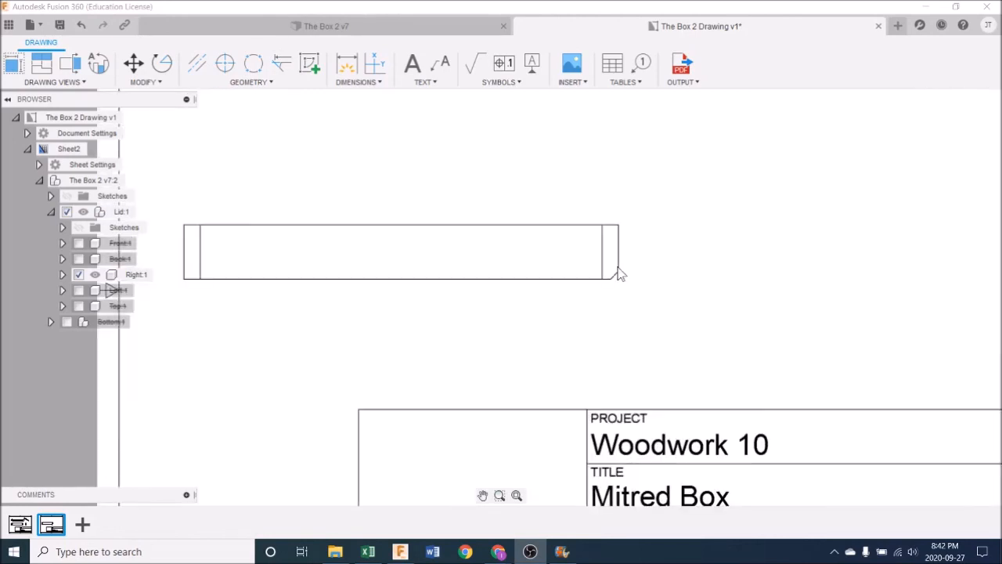
scroll(615, 289, down, 2)
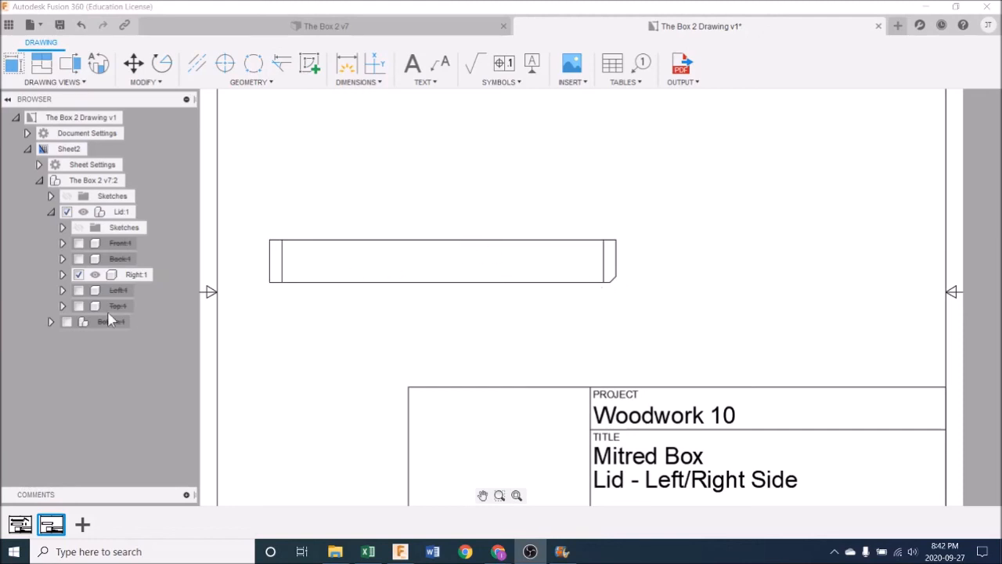
scroll(582, 284, down, 1)
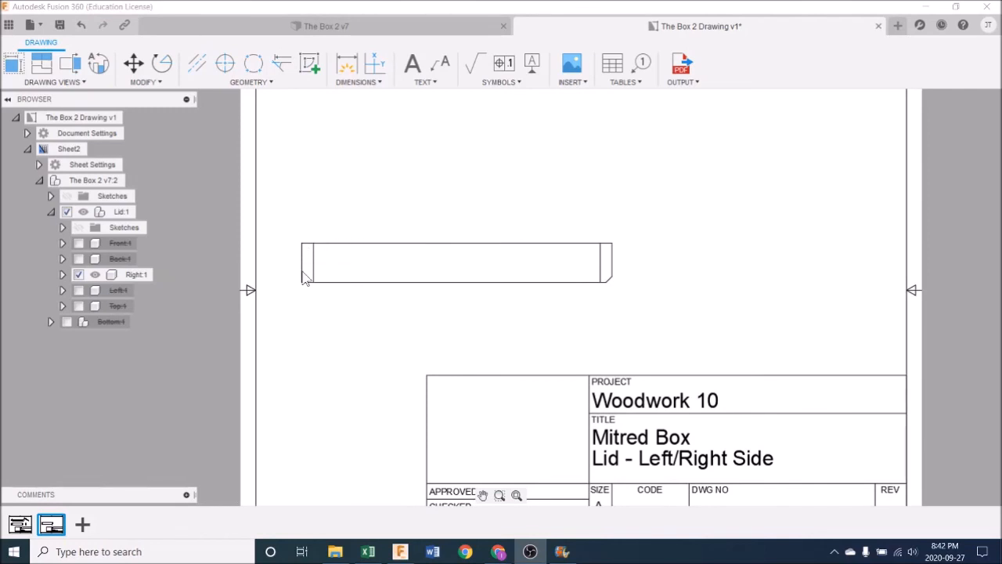
click(45, 69)
click(458, 251)
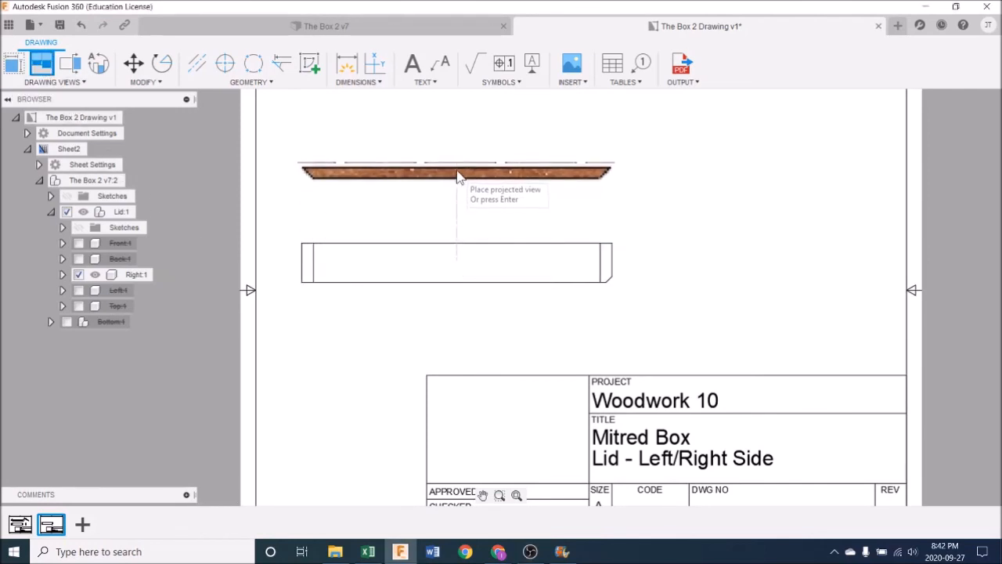
click(459, 145)
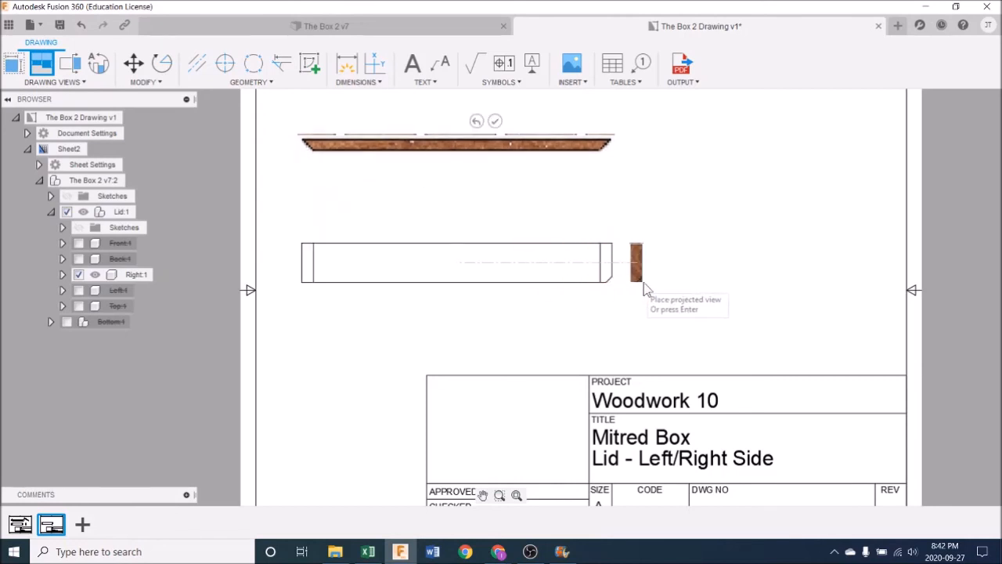
click(753, 181)
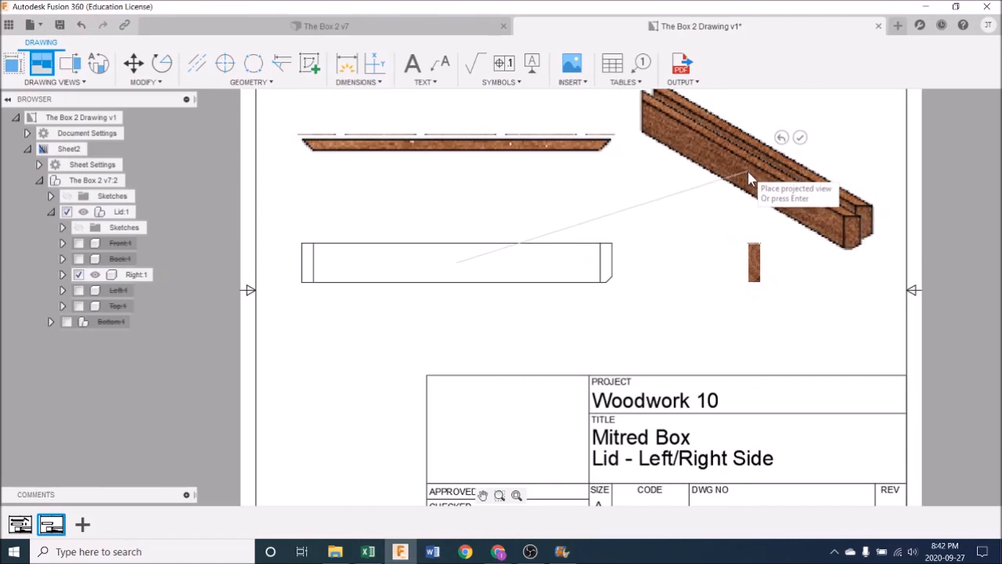
click(741, 189)
key(Return)
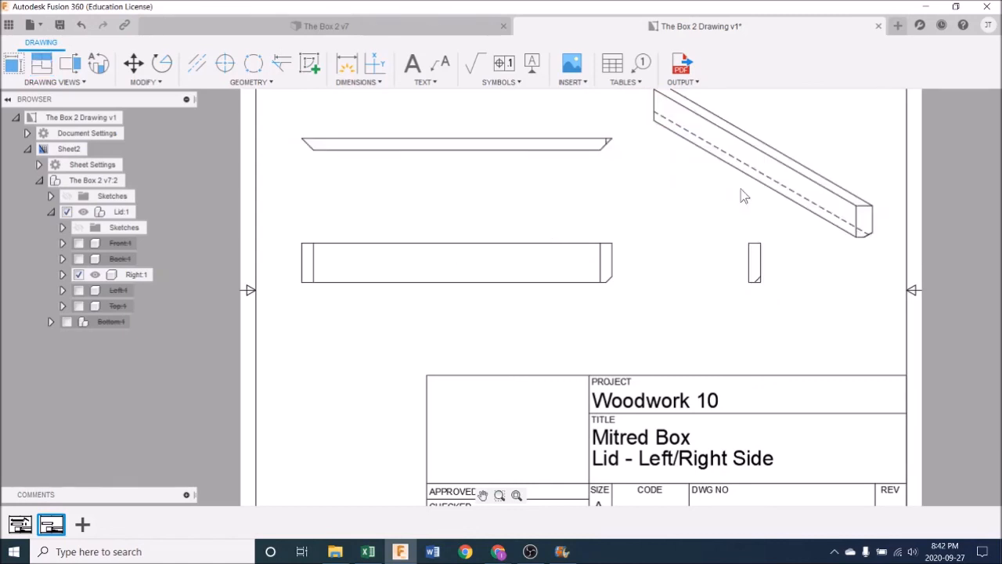
Step: Set the isometric view to the Shaded style and a 1:4 scale
scroll(741, 227, down, 2)
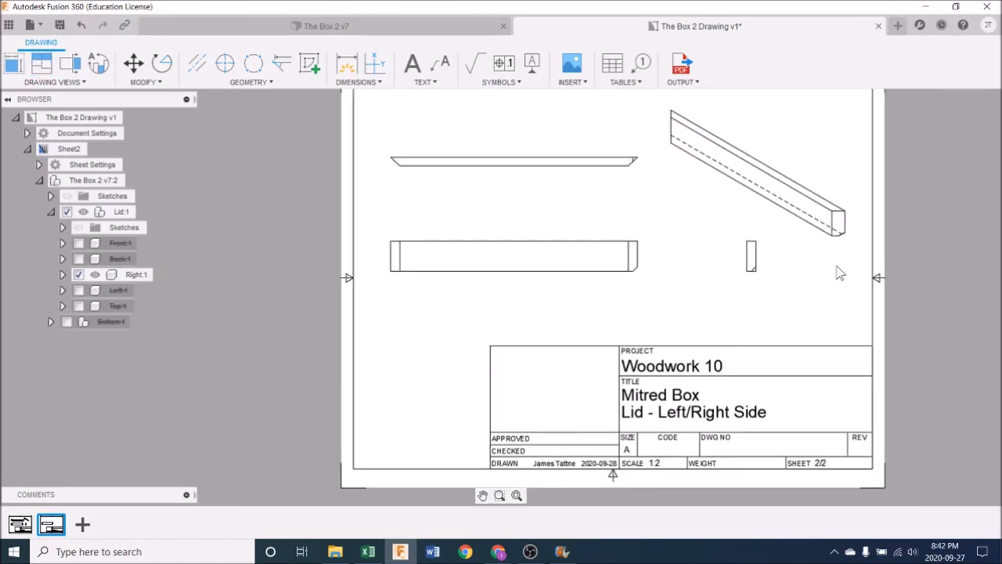
double_click(793, 212)
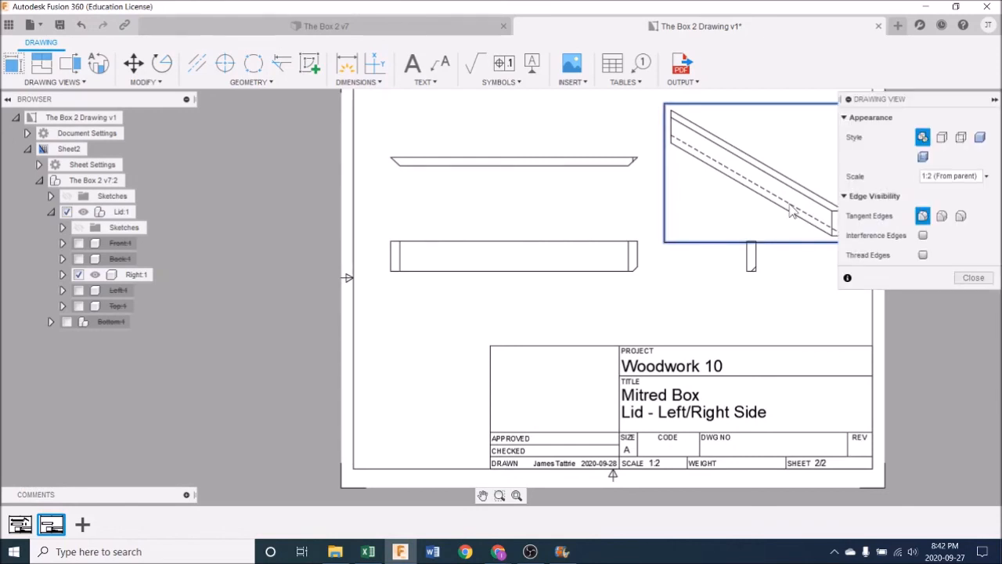
click(979, 137)
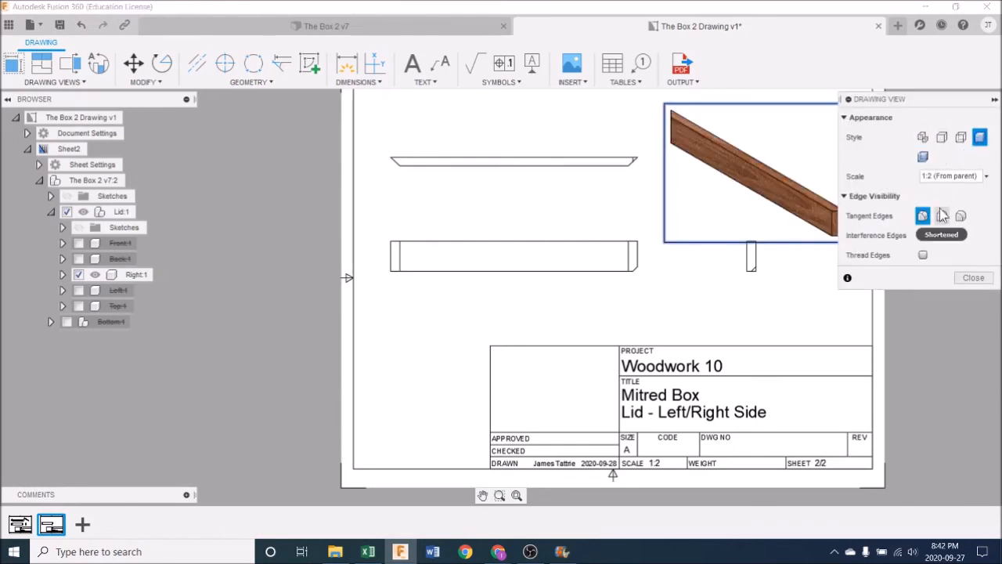
click(982, 176)
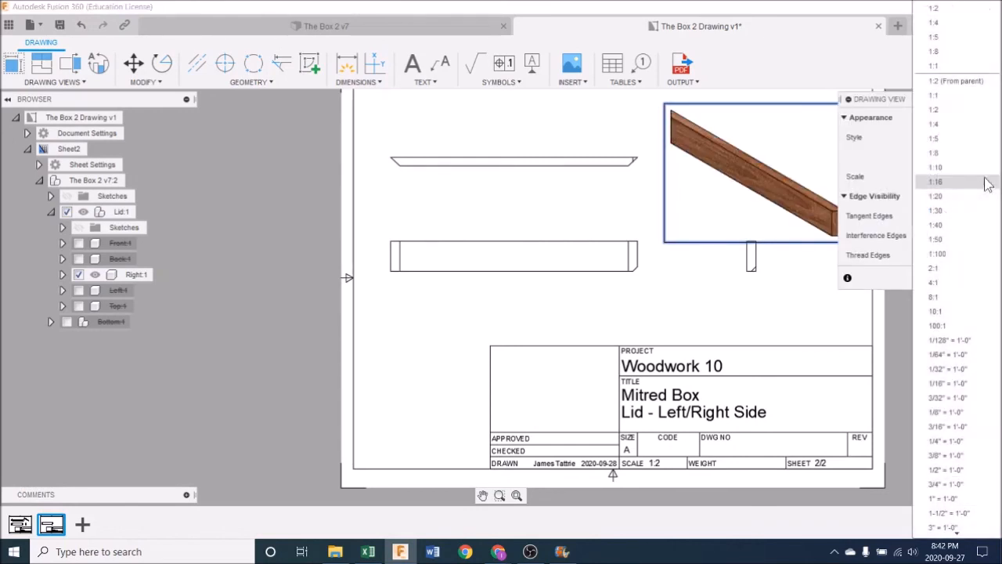
click(959, 127)
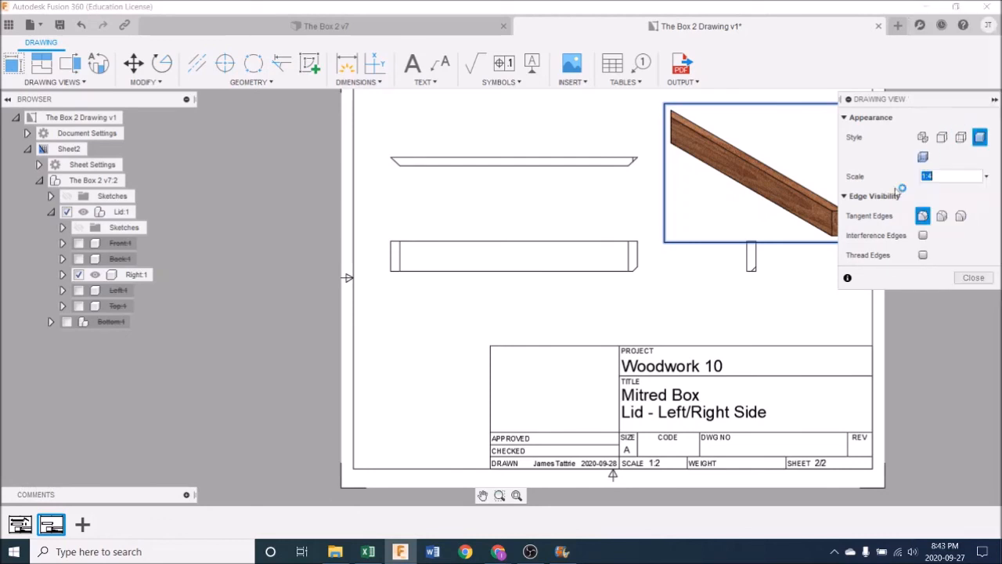
click(969, 277)
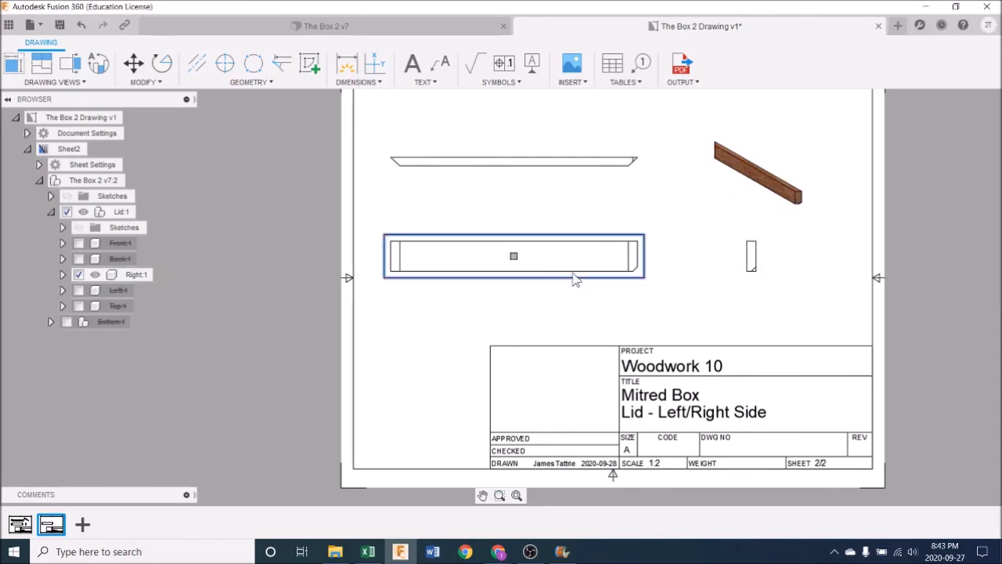
Step: Shift the base view slightly towards the side view, keeping it on the same horizontal line
drag(519, 260, 531, 259)
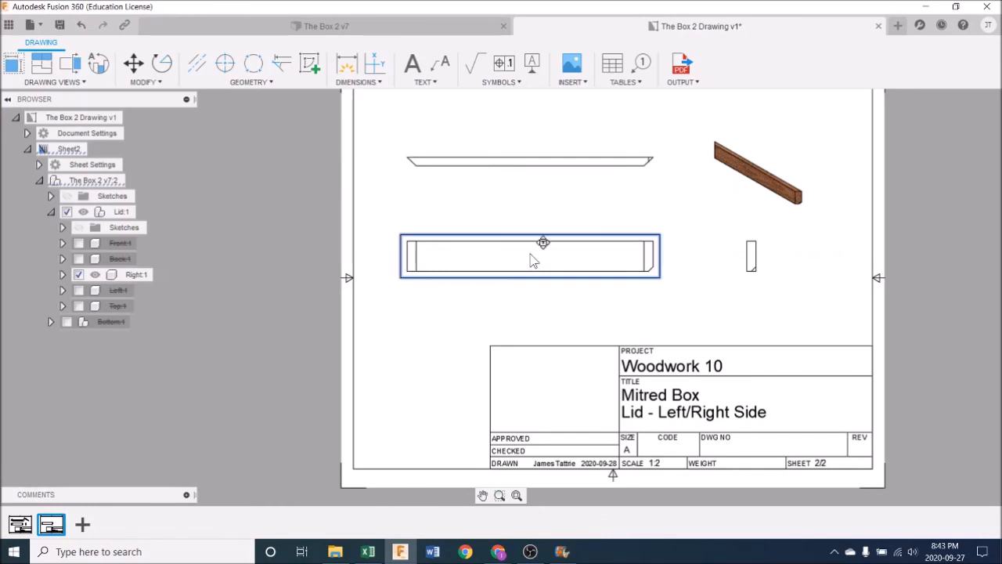
click(641, 313)
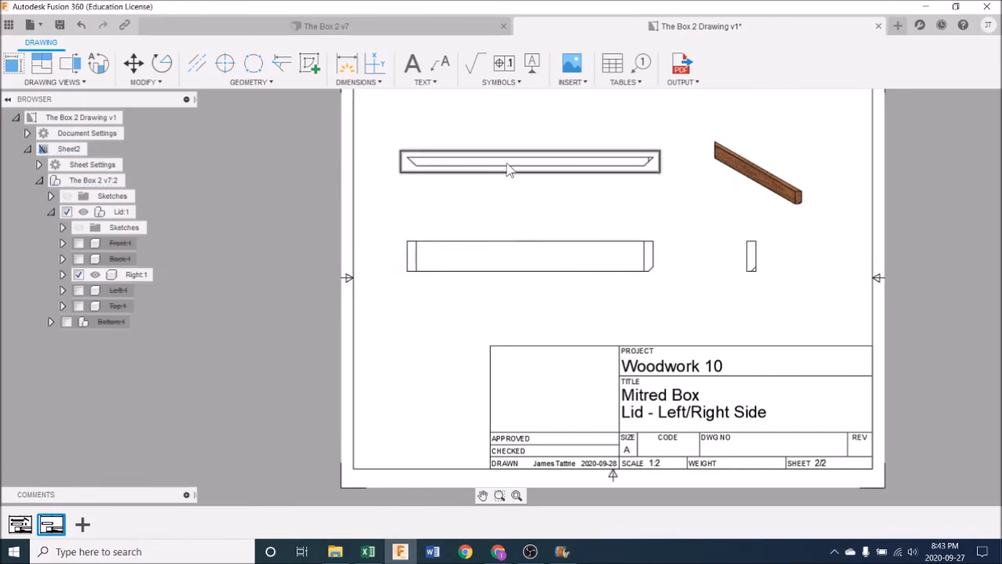
Step: Try to add a text note reading "Chamfer to be machined in the end" below the base and side views
click(422, 83)
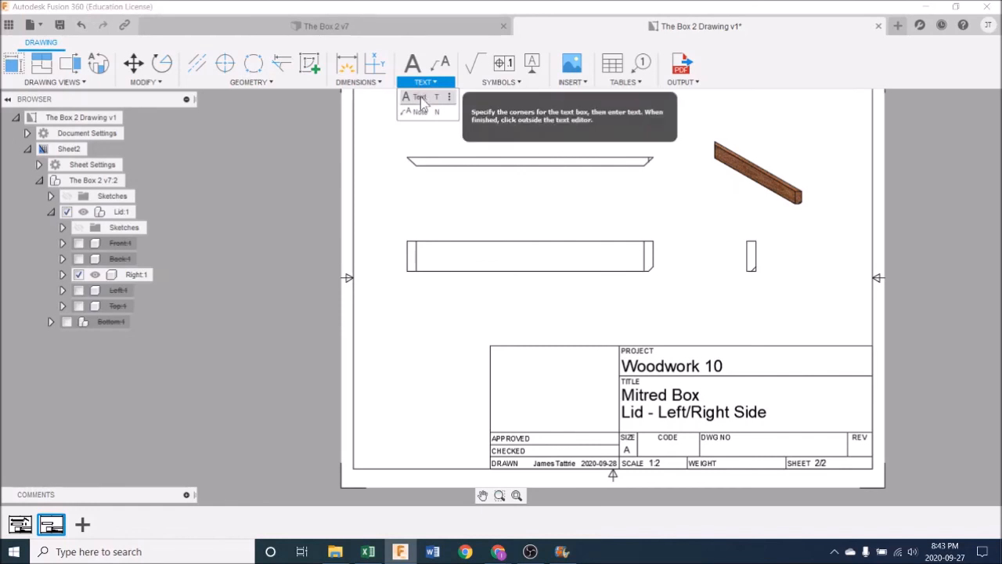
click(421, 98)
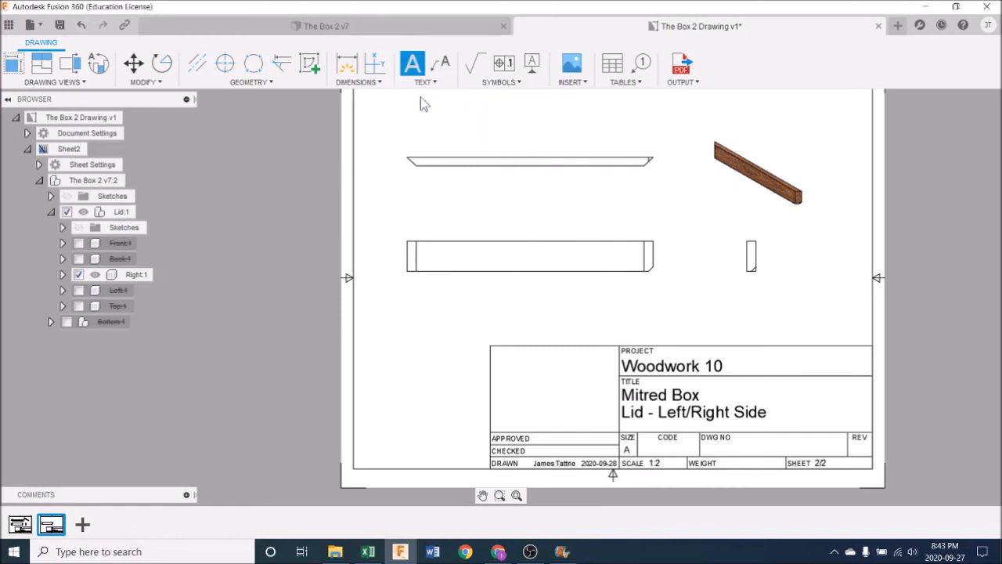
click(655, 295)
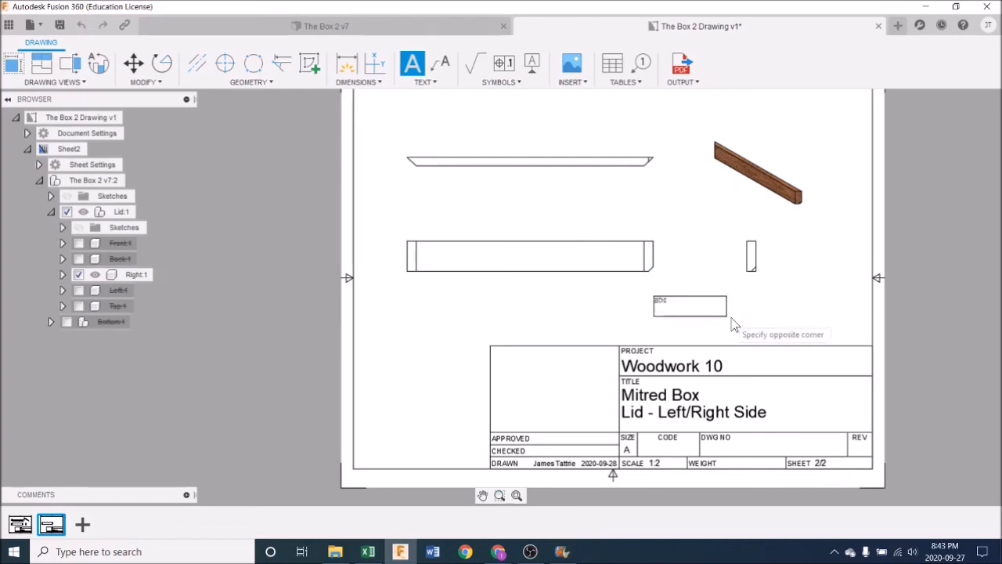
click(770, 325)
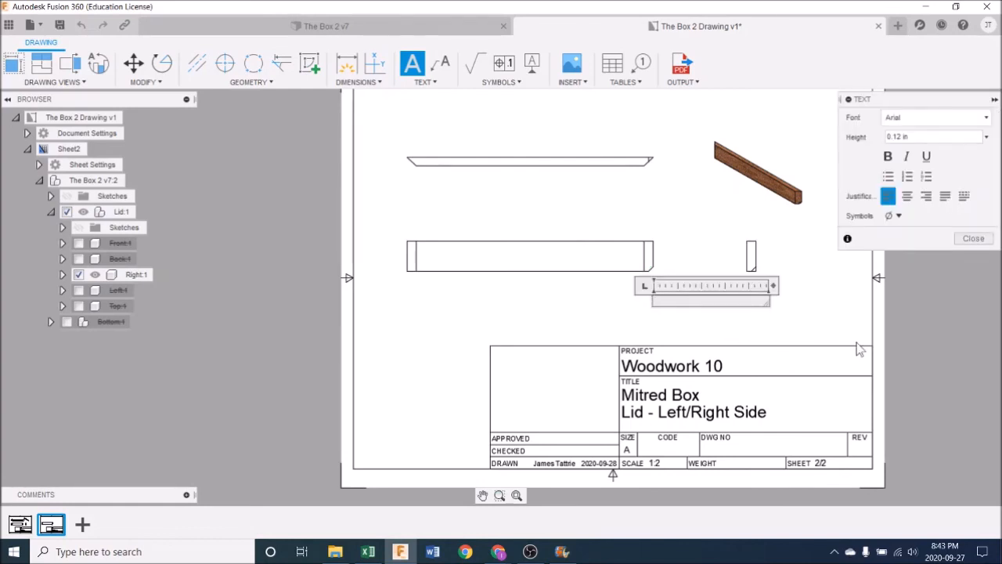
text(Chamfer to be machined)
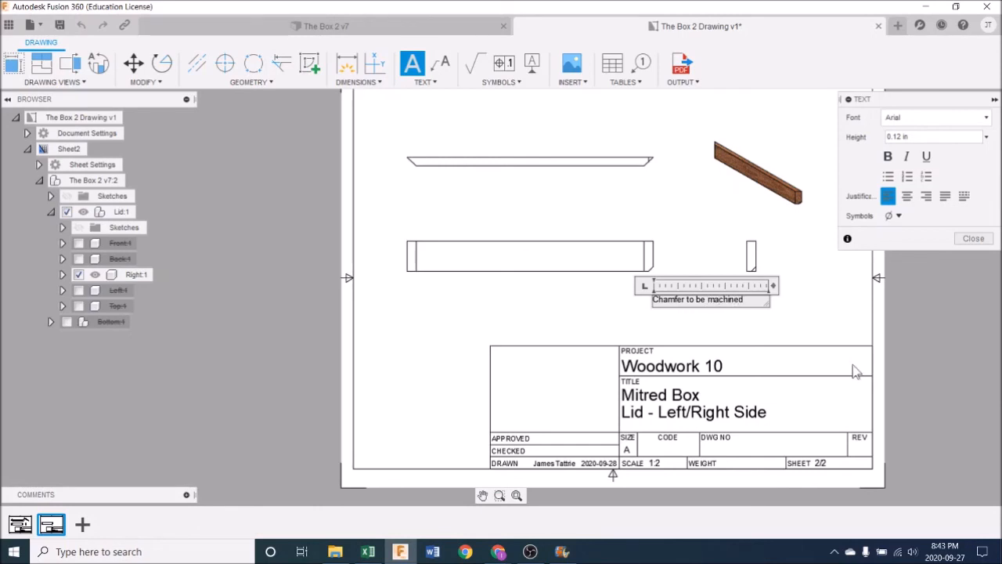
text(en)
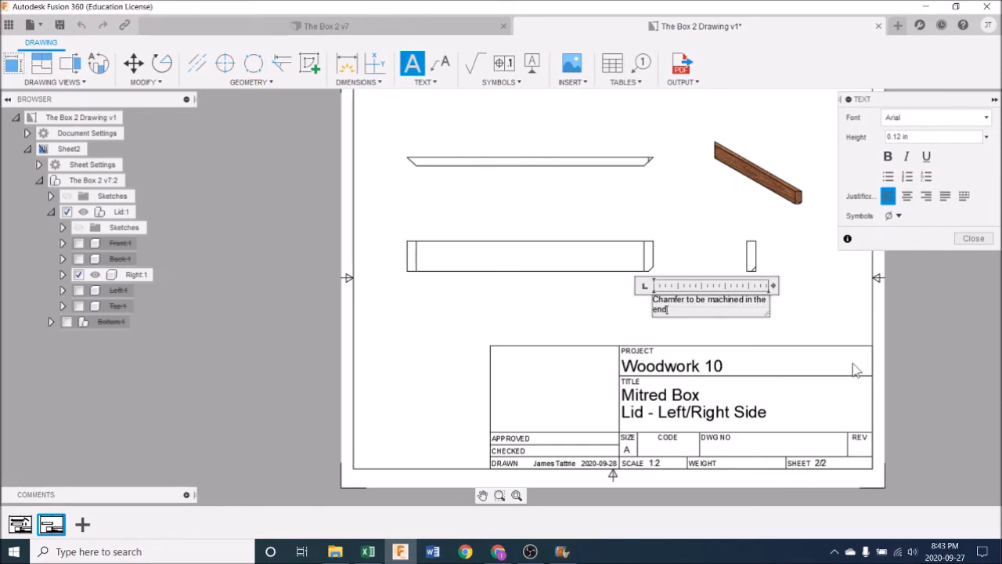
text(d)
key(Return)
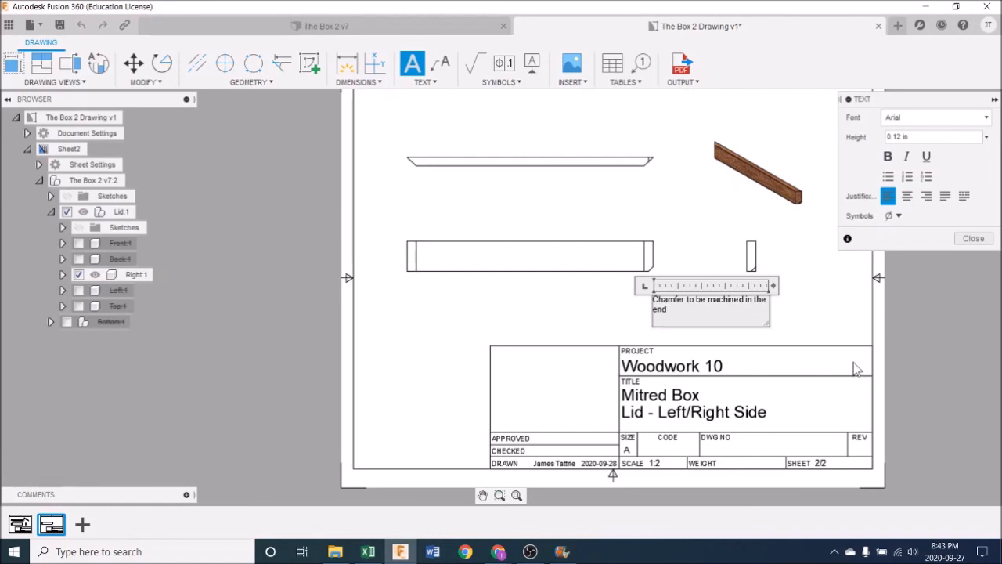
click(831, 357)
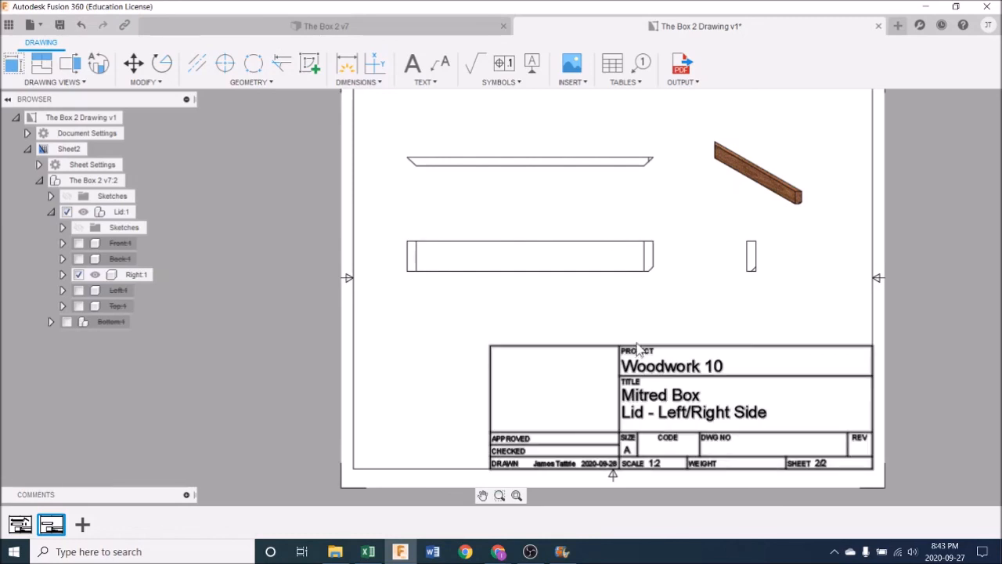
Step: Add three blank sheets, Sheet3 to Sheet5, to the drawing after the lid's left/right side sheet
click(83, 526)
click(114, 526)
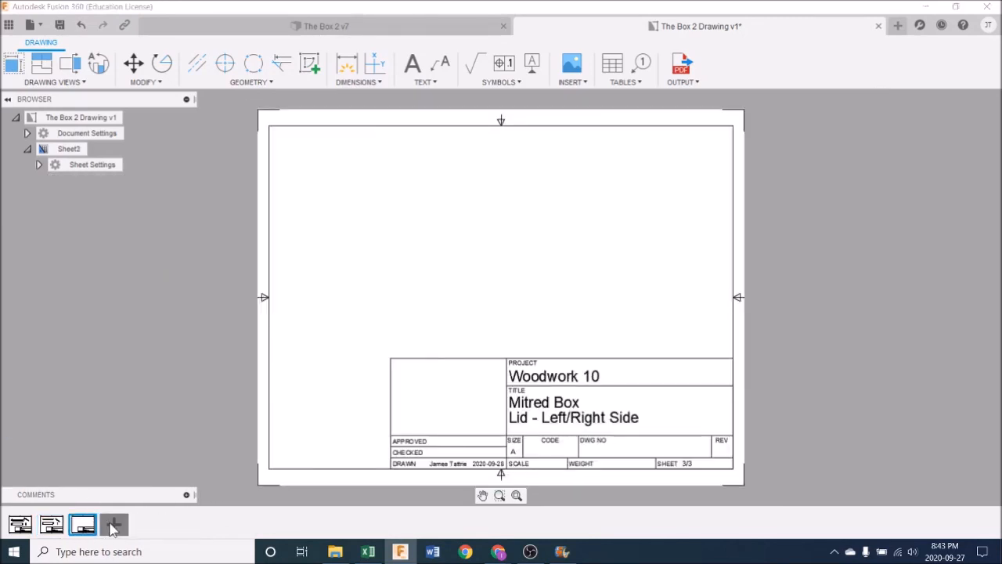
click(145, 525)
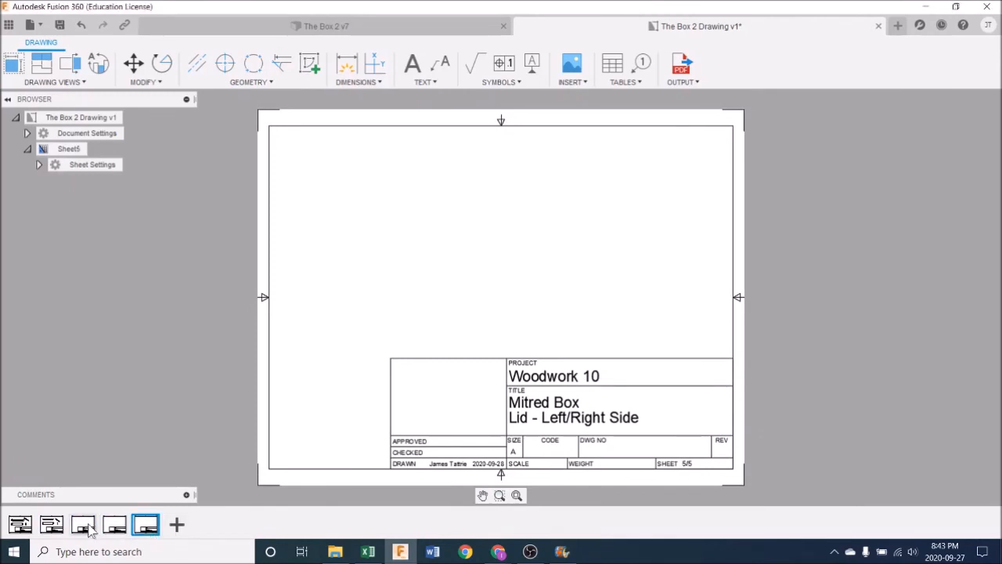
mouse_move(88, 530)
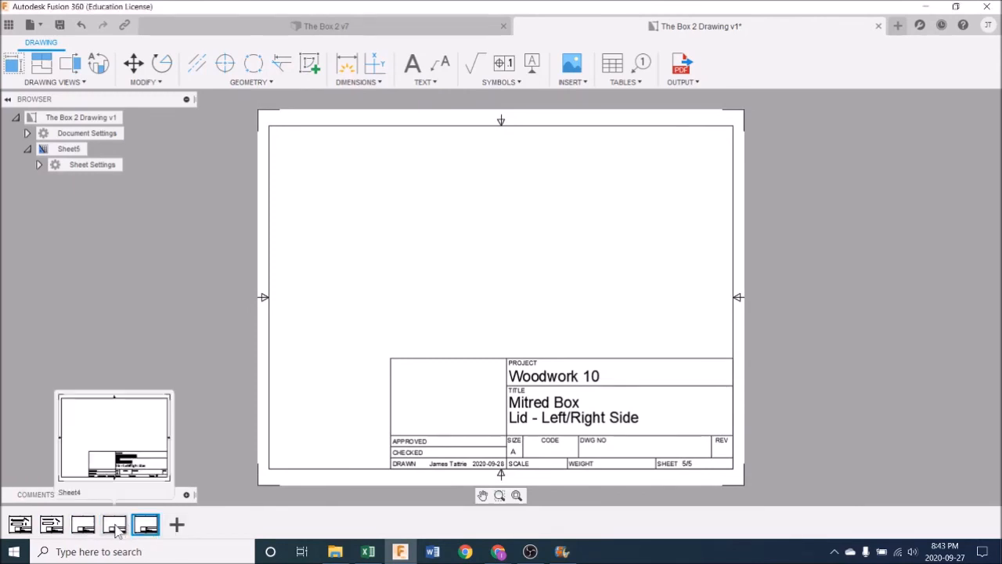